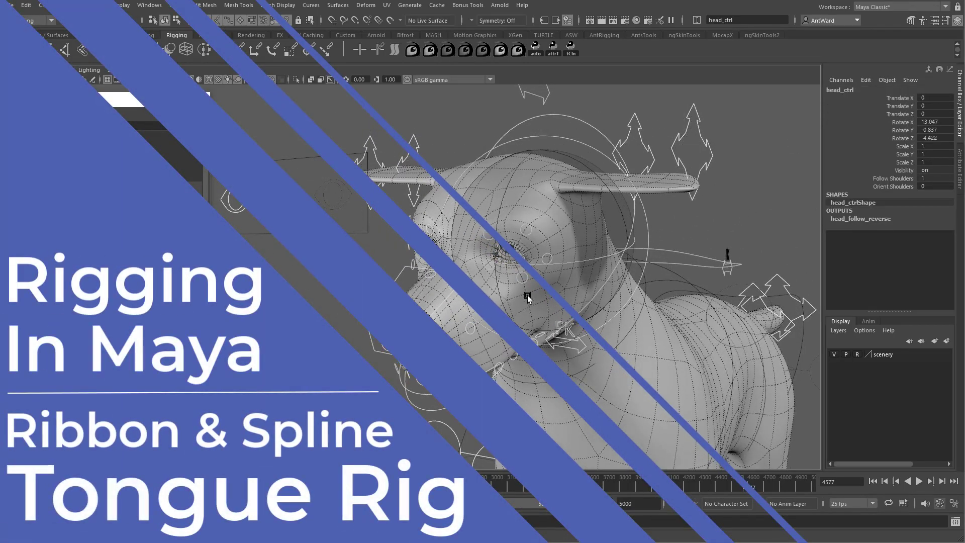
# Try rotating the head control, then curl the tongue using several of its FK controls
pyautogui.moveTo(529, 292); pyautogui.dragTo(551, 264)
pyautogui.hotkey('ctrl', 'z')
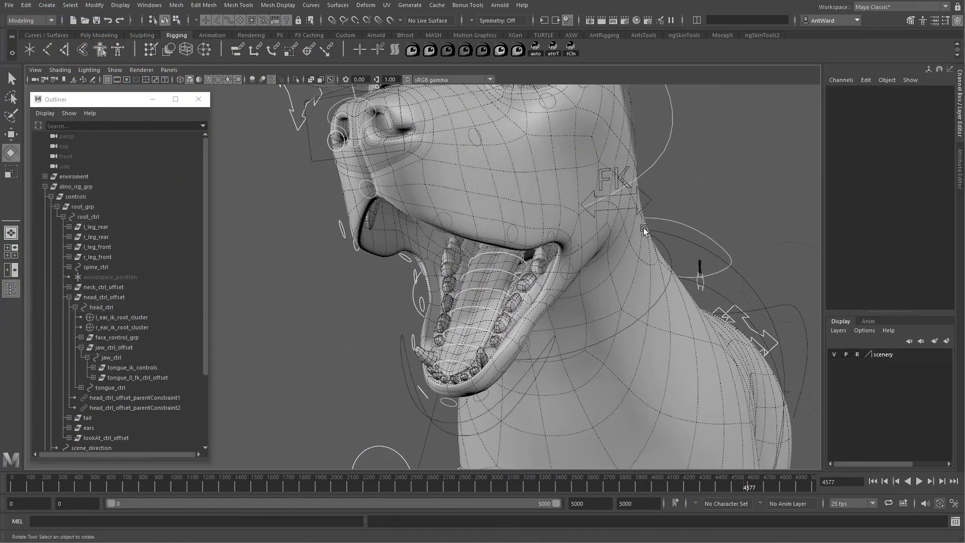
pyautogui.click(488, 252)
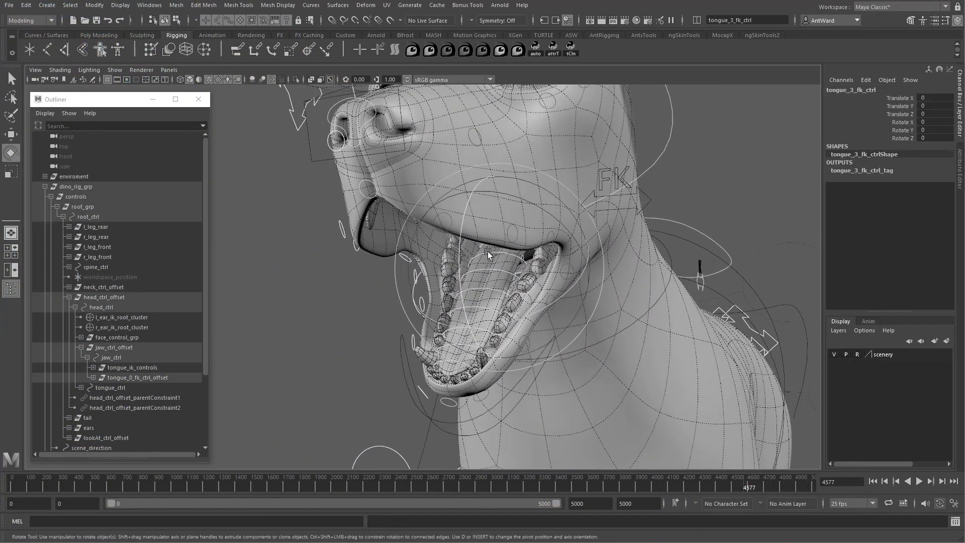
pyautogui.press('t')
pyautogui.keyDown('shift'); pyautogui.click(458, 345); pyautogui.keyUp('shift')
pyautogui.keyDown('shift'); pyautogui.click(455, 362); pyautogui.keyUp('shift')
pyautogui.press('e')
pyautogui.moveTo(455, 362); pyautogui.dragTo(433, 375)
# Try reshaping the extended tongue by moving individual ribbon controls, including tongue_ribbon_control_17
pyautogui.click(425, 321)
pyautogui.click(424, 321)
pyautogui.press('w')
pyautogui.keyDown('alt'); pyautogui.moveTo(425, 321); pyautogui.dragTo(442, 323); pyautogui.keyUp('alt')
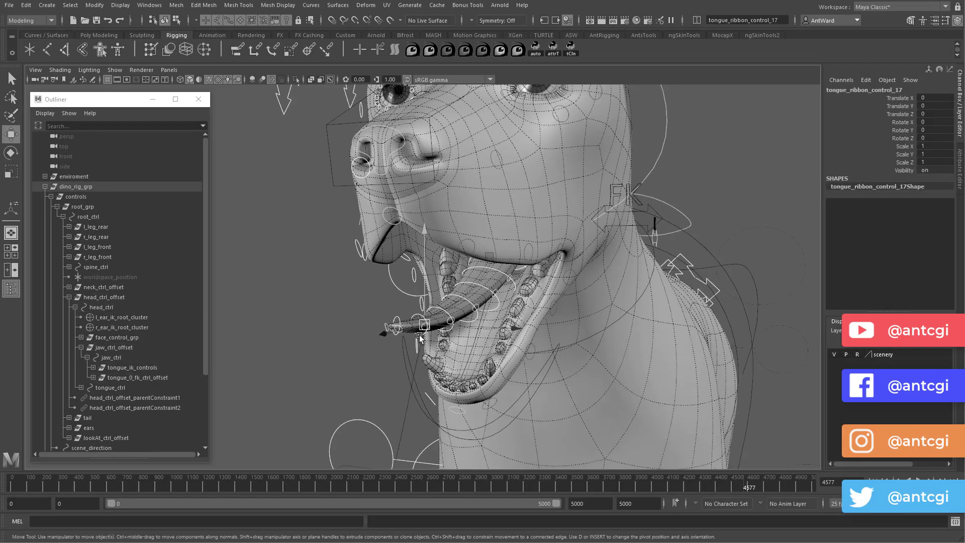
pyautogui.keyDown('alt'); pyautogui.moveTo(442, 323); pyautogui.dragTo(483, 321, button='right'); pyautogui.keyUp('alt')
pyautogui.moveTo(482, 322); pyautogui.dragTo(498, 275)
pyautogui.click(588, 235)
pyautogui.keyDown('alt'); pyautogui.moveTo(629, 246); pyautogui.dragTo(556, 198); pyautogui.keyUp('alt')
pyautogui.click(527, 269)
pyautogui.moveTo(527, 269); pyautogui.dragTo(532, 302)
pyautogui.keyDown('alt'); pyautogui.moveTo(553, 327); pyautogui.dragTo(583, 334); pyautogui.keyUp('alt')
# Undo the test edits made to the FK and ribbon controls of the tongue
pyautogui.hotkey('ctrl', 'z')
pyautogui.hotkey('ctrl', 'z')
pyautogui.hotkey('ctrl', 'z')
pyautogui.hotkey('ctrl', 'z')
pyautogui.hotkey('ctrl', 'z')
pyautogui.hotkey('ctrl', 'z')
pyautogui.hotkey('ctrl', 'z')
pyautogui.hotkey('ctrl', 'z')
# Switch the tongue from FK to IK with the attribute on the IK/FK switch control
pyautogui.keyDown('alt'); pyautogui.moveTo(703, 342); pyautogui.dragTo(634, 322, button='right'); pyautogui.keyUp('alt')
pyautogui.click(744, 126)
pyautogui.click(906, 100)
pyautogui.moveTo(603, 242); pyautogui.dragTo(674, 241, button='middle')
# Try pulling the tongue out of the mouth with its IK controls
pyautogui.click(461, 385)
pyautogui.moveTo(462, 385); pyautogui.dragTo(443, 329)
pyautogui.keyDown('alt'); pyautogui.moveTo(498, 352); pyautogui.dragTo(402, 358); pyautogui.keyUp('alt')
pyautogui.keyDown('alt'); pyautogui.moveTo(397, 358); pyautogui.dragTo(402, 358, button='right'); pyautogui.keyUp('alt')
pyautogui.keyDown('alt'); pyautogui.moveTo(402, 358); pyautogui.dragTo(549, 309, button='middle'); pyautogui.keyUp('alt')
pyautogui.moveTo(491, 302); pyautogui.dragTo(332, 284)
pyautogui.keyDown('alt'); pyautogui.moveTo(332, 291); pyautogui.dragTo(438, 319); pyautogui.keyUp('alt')
pyautogui.keyDown('alt'); pyautogui.moveTo(553, 236); pyautogui.dragTo(627, 213, button='right'); pyautogui.keyUp('alt')
# Try raising the mid-tongue control, and move tongue_ribbon_control_09 to about 0.45, 2.84, 1.52
pyautogui.click(627, 213)
pyautogui.keyDown('alt'); pyautogui.moveTo(627, 214); pyautogui.dragTo(571, 292); pyautogui.keyUp('alt')
pyautogui.click(470, 278)
pyautogui.keyDown('alt'); pyautogui.moveTo(473, 279); pyautogui.dragTo(548, 306, button='right'); pyautogui.keyUp('alt')
pyautogui.moveTo(487, 282); pyautogui.dragTo(487, 207)
pyautogui.keyDown('alt'); pyautogui.moveTo(651, 303); pyautogui.dragTo(600, 297); pyautogui.keyUp('alt')
pyautogui.click(601, 233)
pyautogui.moveTo(602, 233); pyautogui.dragTo(550, 190)
pyautogui.keyDown('alt'); pyautogui.moveTo(549, 247); pyautogui.dragTo(599, 266); pyautogui.keyUp('alt')
pyautogui.keyDown('alt'); pyautogui.moveTo(650, 275); pyautogui.dragTo(577, 257, button='right'); pyautogui.keyUp('alt')
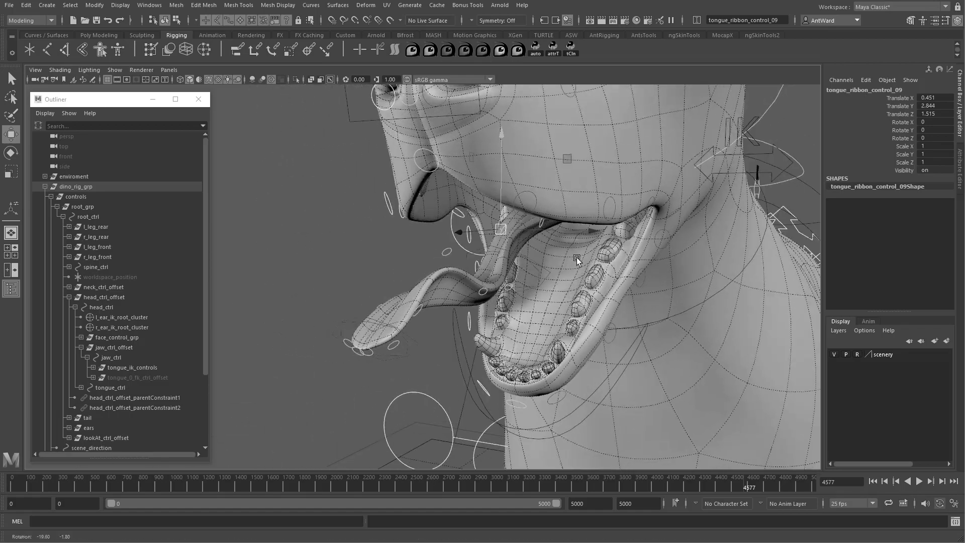
pyautogui.keyDown('alt'); pyautogui.moveTo(577, 257); pyautogui.dragTo(569, 257); pyautogui.keyUp('alt')
pyautogui.keyDown('alt'); pyautogui.moveTo(569, 258); pyautogui.dragTo(624, 248, button='right'); pyautogui.keyUp('alt')
# Undo the IK and ribbon control moves on the tongue
pyautogui.hotkey('ctrl', 'z')
pyautogui.hotkey('ctrl', 'z')
pyautogui.hotkey('ctrl', 'z')
pyautogui.hotkey('ctrl', 'z')
pyautogui.hotkey('ctrl', 'z')
pyautogui.hotkey('ctrl', 'z')
pyautogui.hotkey('ctrl', 'z')
# Pick the attribute on the IK/FK switch control again and rotate a control near the jaw
pyautogui.keyDown('alt'); pyautogui.moveTo(688, 258); pyautogui.dragTo(576, 257, button='middle'); pyautogui.keyUp('alt')
pyautogui.click(737, 132)
pyautogui.click(900, 105)
pyautogui.keyDown('alt'); pyautogui.moveTo(576, 257); pyautogui.dragTo(565, 364); pyautogui.keyUp('alt')
pyautogui.click(473, 383)
pyautogui.press('e')
pyautogui.moveTo(477, 318); pyautogui.dragTo(459, 286)
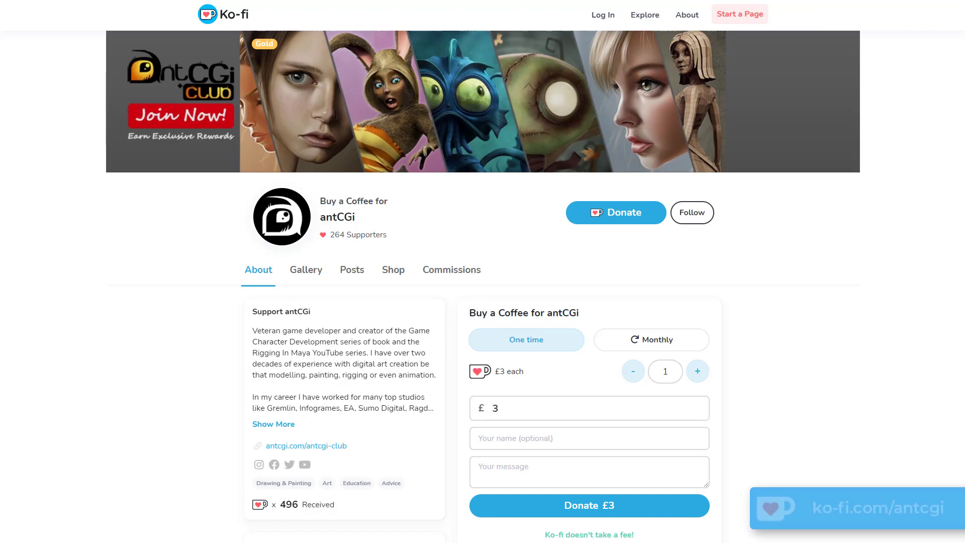
# Look through the antCGi Ko-fi page, examining the support options, shop items and club rewards
pyautogui.scroll(-3, 482, 286)
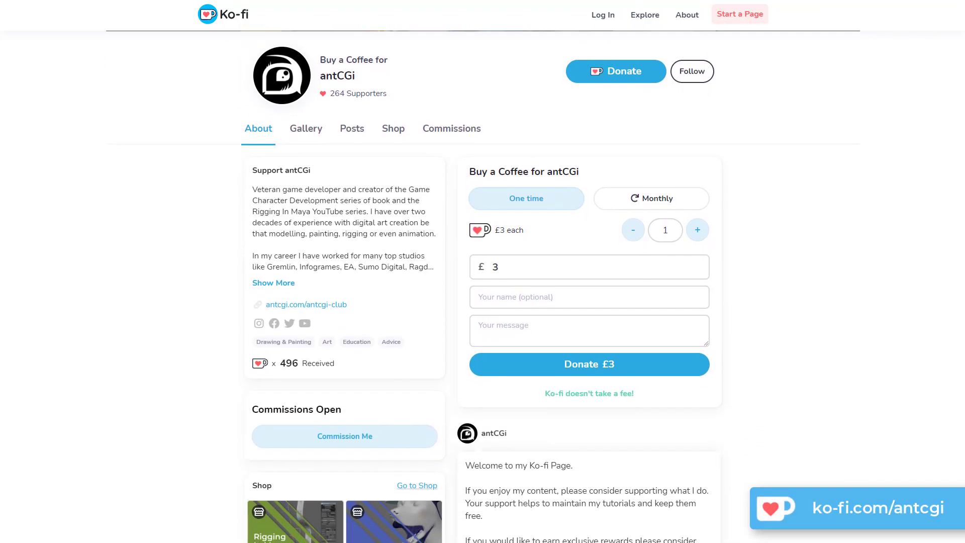
pyautogui.scroll(-4, 482, 286)
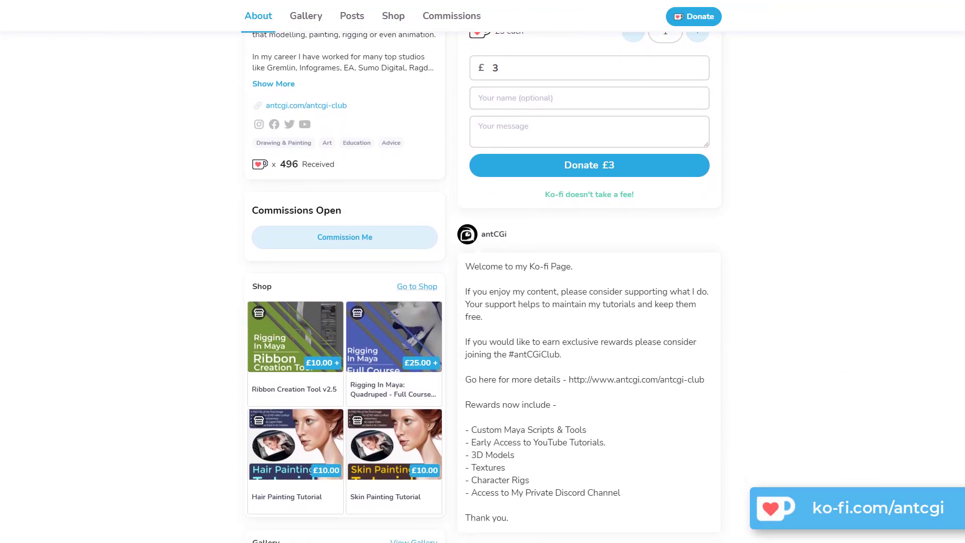
pyautogui.scroll(-1, 482, 286)
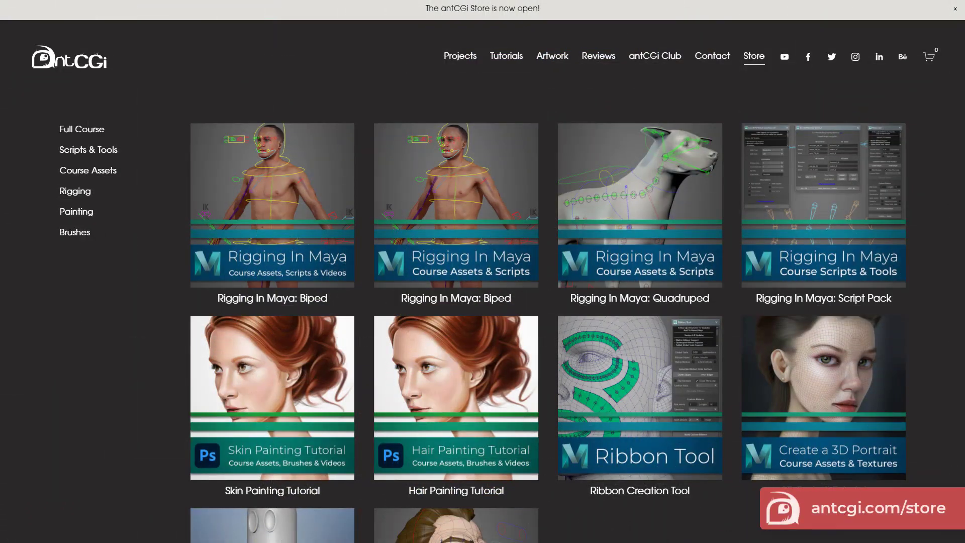
# Browse the antCGi online store's rigging, painting and tool listings
pyautogui.scroll(-1, 483, 287)
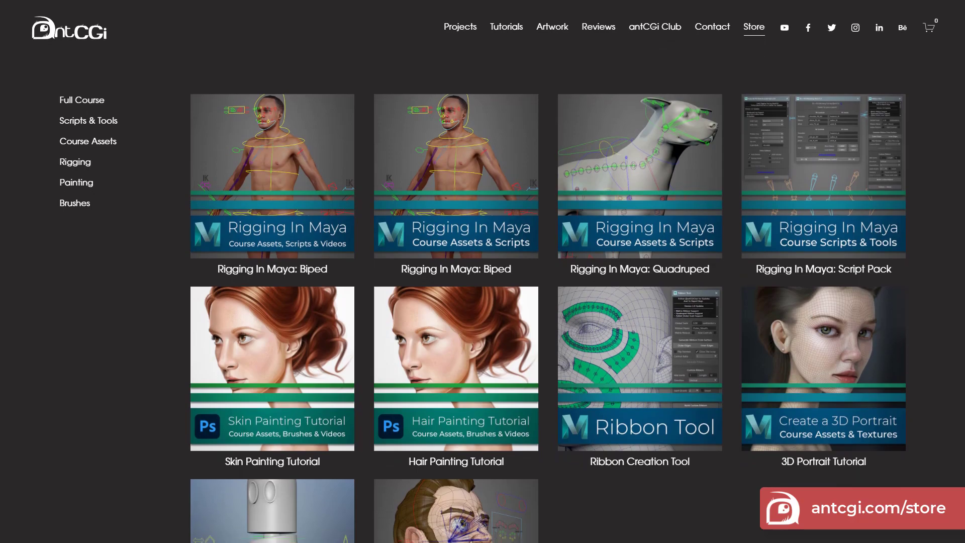
pyautogui.scroll(-2, 483, 287)
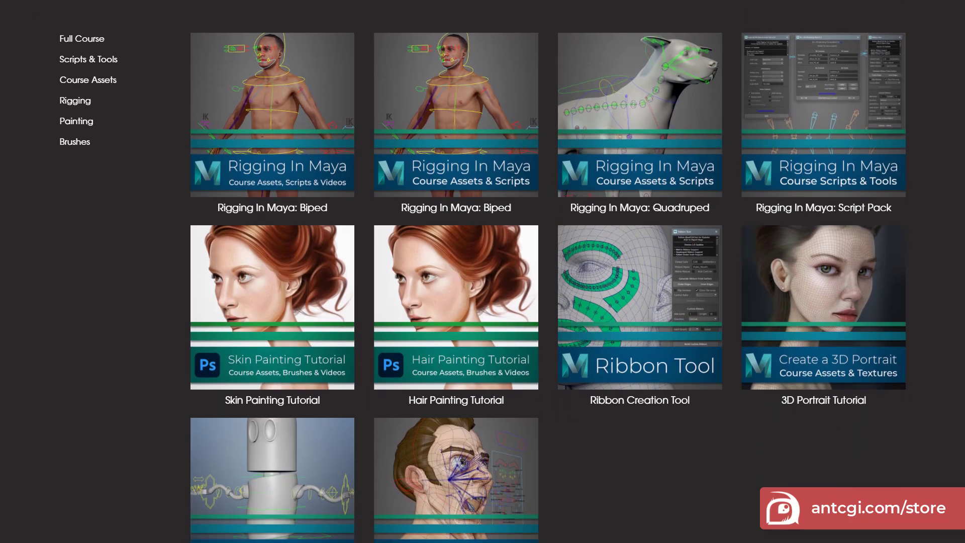
pyautogui.scroll(-2, 483, 287)
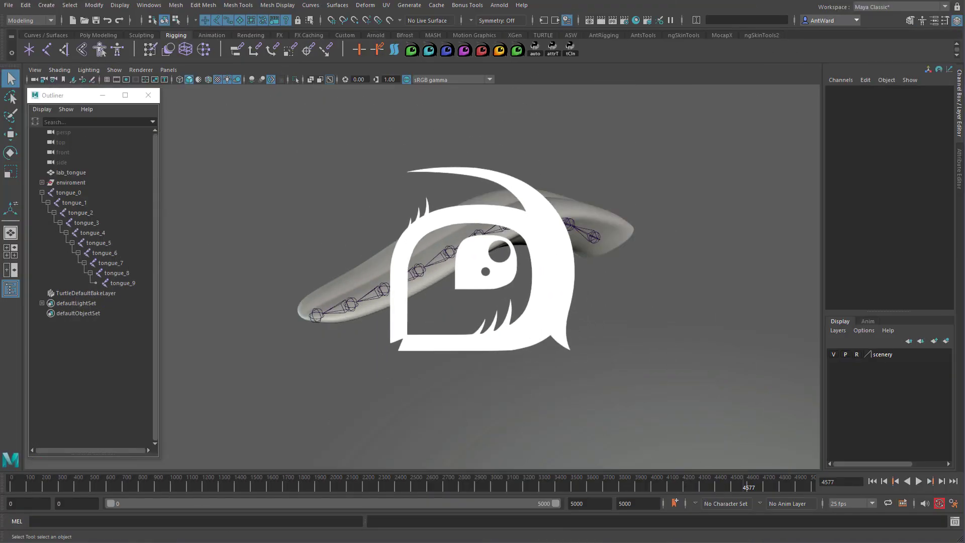
# Select the lab_tongue mesh in Maya and compare its unsmoothed display with the smooth mesh preview
pyautogui.keyDown('alt'); pyautogui.moveTo(491, 278); pyautogui.dragTo(435, 309); pyautogui.keyUp('alt')
pyautogui.click(438, 234)
pyautogui.press('1')
pyautogui.press('3')
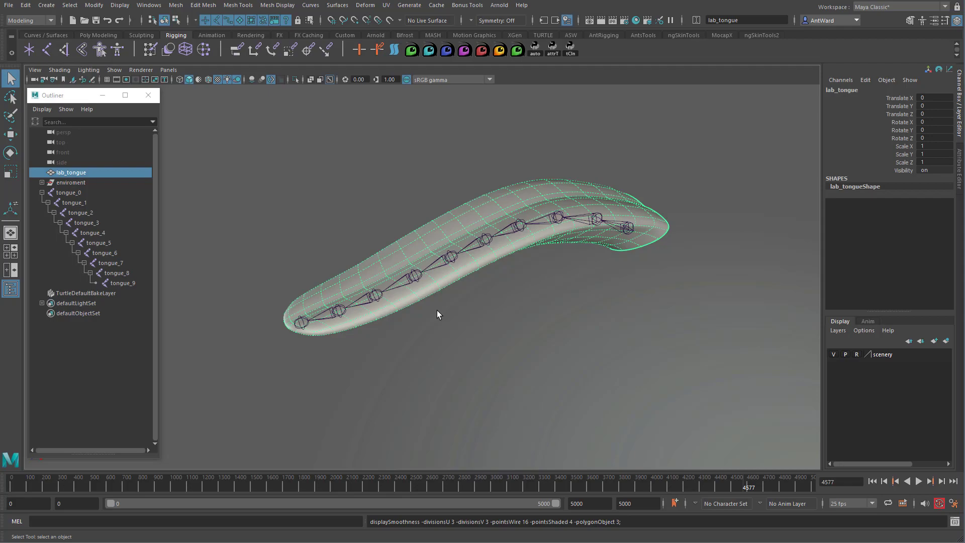
# Select the joints tongue_0 through tongue_9 and examine their placement inside the tongue in perspective and side views
pyautogui.keyDown('alt'); pyautogui.moveTo(436, 309); pyautogui.dragTo(546, 271); pyautogui.keyUp('alt')
pyautogui.moveTo(59, 193); pyautogui.dragTo(125, 281)
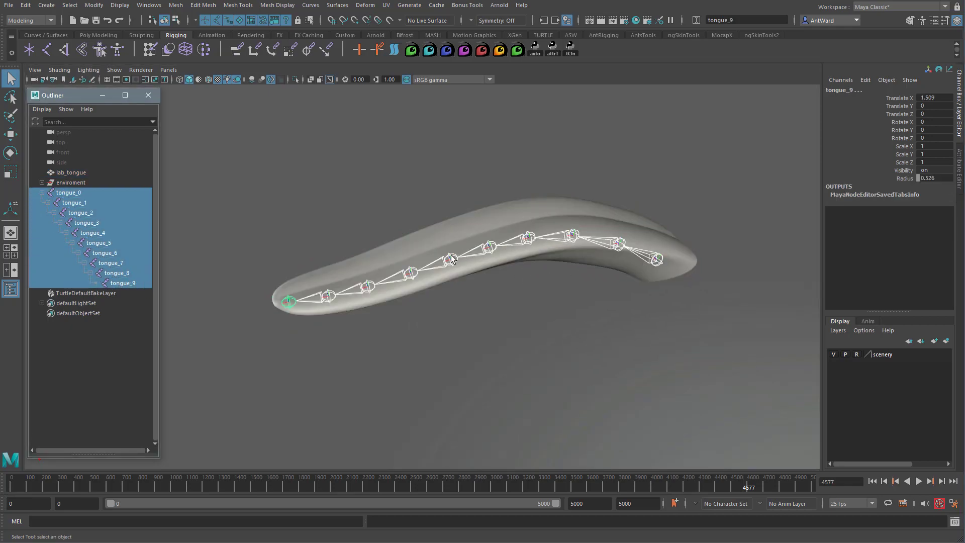
pyautogui.keyDown('alt'); pyautogui.moveTo(642, 266); pyautogui.dragTo(632, 256); pyautogui.keyUp('alt')
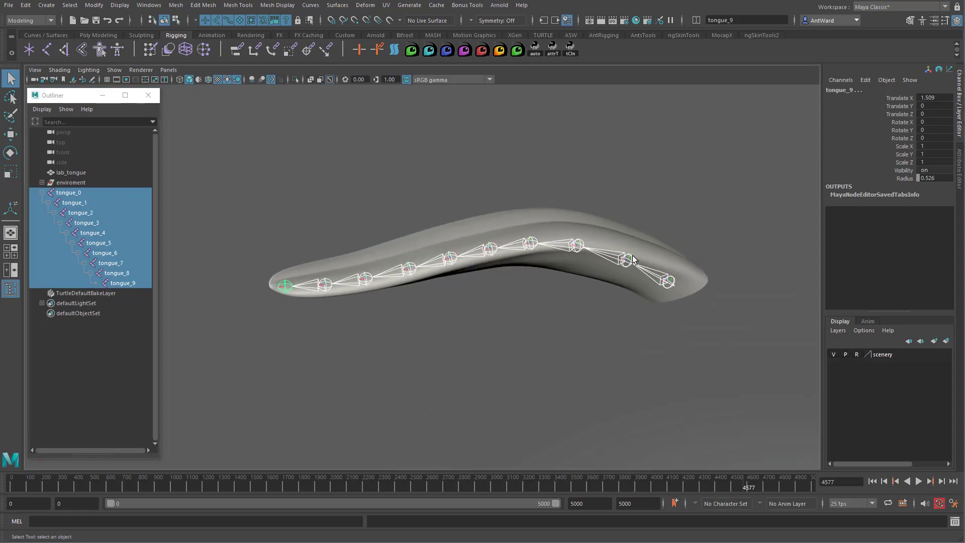
pyautogui.press('space')
pyautogui.press('space')
pyautogui.keyDown('alt'); pyautogui.moveTo(610, 352); pyautogui.dragTo(645, 328, button='right'); pyautogui.keyUp('alt')
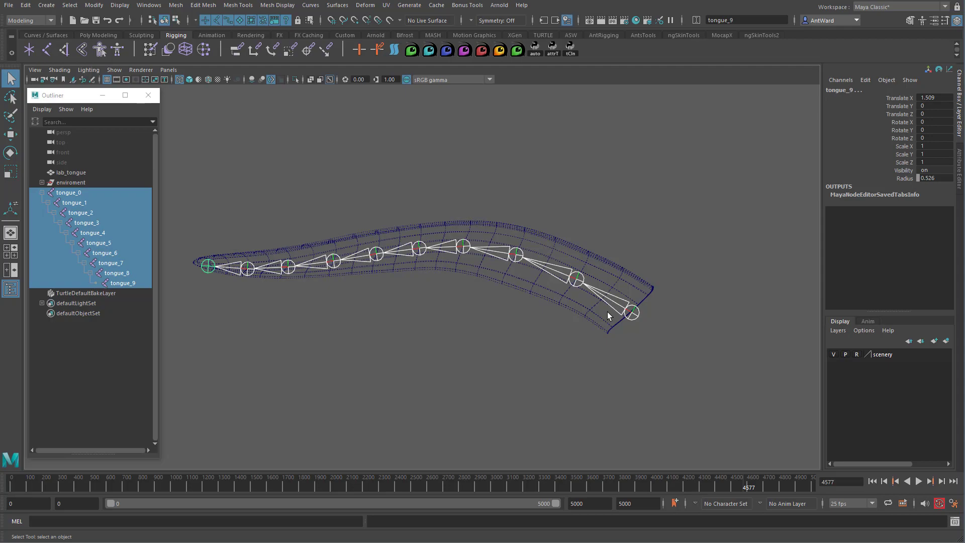
pyautogui.press('5')
pyautogui.press('space')
pyautogui.press('space')
# Try rotating all tongue joints together to curl the chain, undoing each test rotation
pyautogui.moveTo(637, 212)
pyautogui.keyDown('alt'); pyautogui.mouseDown()
pyautogui.moveTo(495, 271)
pyautogui.moveTo(488, 289)
pyautogui.mouseUp(); pyautogui.keyUp('alt')
pyautogui.press('e')
pyautogui.moveTo(316, 320); pyautogui.dragTo(338, 398)
pyautogui.hotkey('ctrl', 'z')
pyautogui.moveTo(272, 324)
pyautogui.mouseDown()
pyautogui.moveTo(280, 295)
pyautogui.moveTo(269, 312)
pyautogui.mouseUp()
pyautogui.hotkey('ctrl', 'z')
pyautogui.moveTo(501, 288)
pyautogui.keyDown('alt'); pyautogui.mouseDown()
pyautogui.moveTo(478, 288)
pyautogui.moveTo(497, 288)
pyautogui.mouseUp(); pyautogui.keyUp('alt')
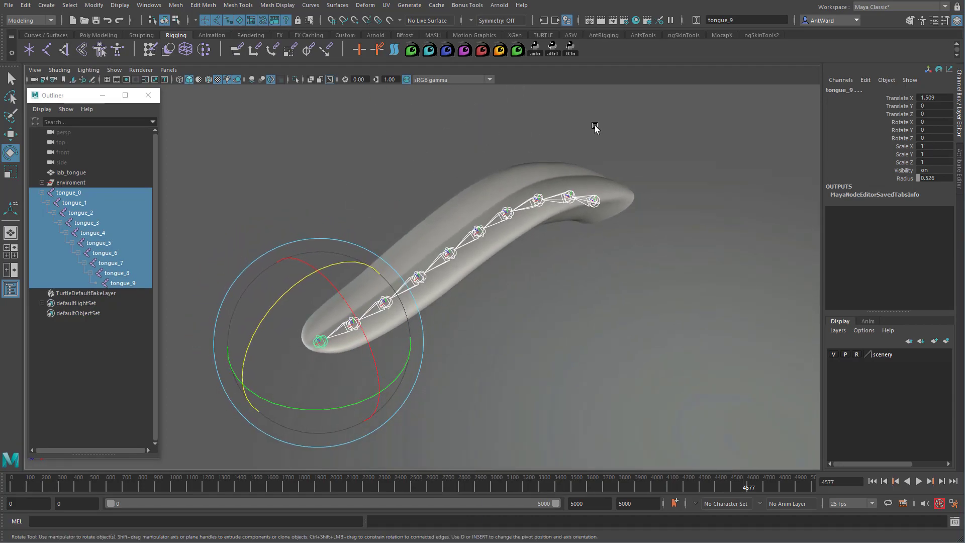
# Select the lab_tongue mesh, switch to edge selection, and open the Ribbon Tool
pyautogui.click(606, 247)
pyautogui.keyDown('alt'); pyautogui.moveTo(608, 247); pyautogui.dragTo(531, 254); pyautogui.keyUp('alt')
pyautogui.keyDown('alt'); pyautogui.moveTo(349, 342); pyautogui.dragTo(510, 244); pyautogui.keyUp('alt')
pyautogui.click(511, 245)
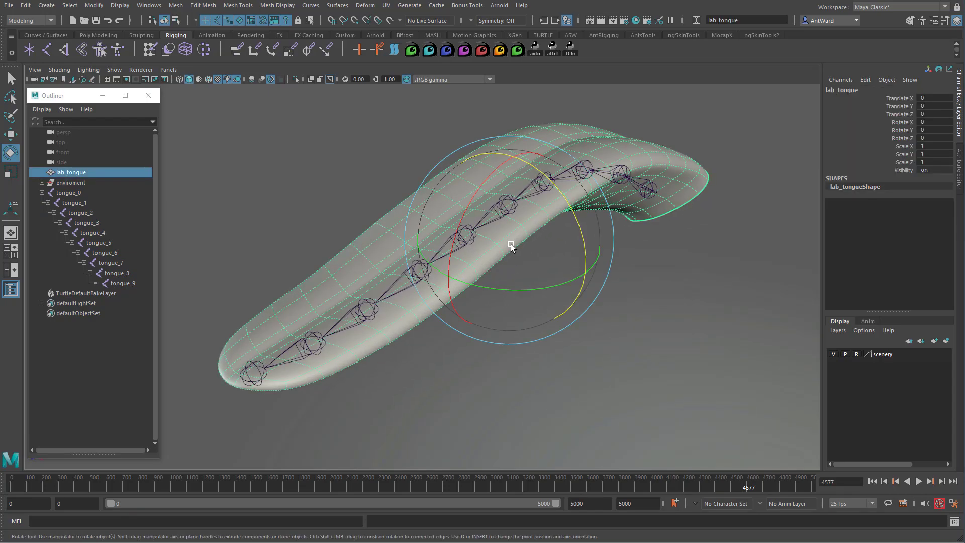
pyautogui.click(506, 234)
pyautogui.click(501, 52)
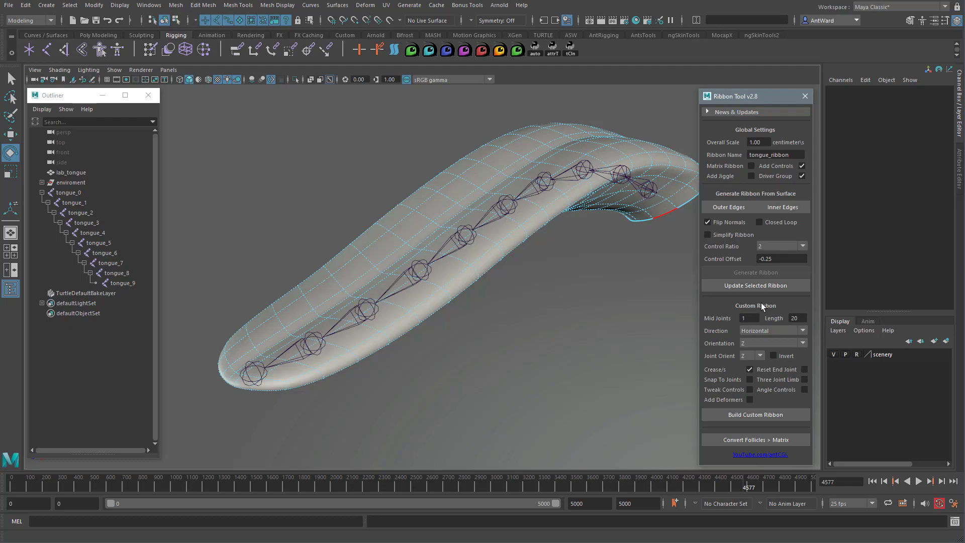
# Select the edge loop running around the tongue's rim and create the ribbon's outer guide curve from it
pyautogui.click(527, 220)
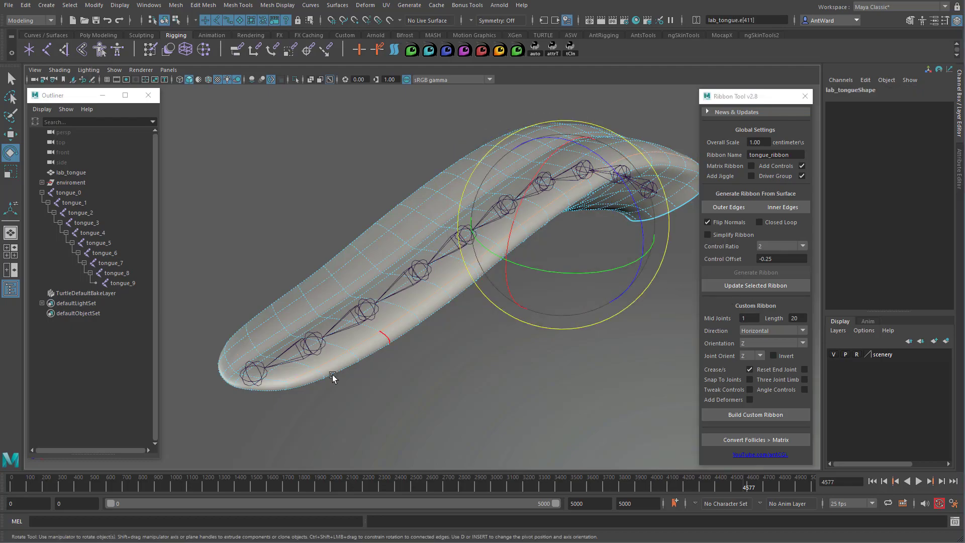
pyautogui.keyDown('ctrl'); pyautogui.click(286, 379); pyautogui.keyUp('ctrl')
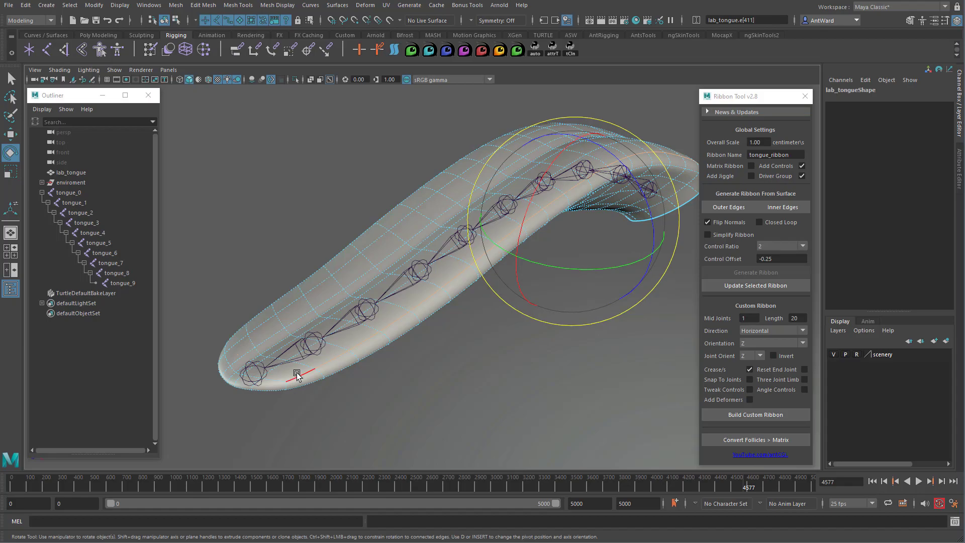
pyautogui.doubleClick(295, 374)
pyautogui.keyDown('shift'); pyautogui.doubleClick(280, 382); pyautogui.keyUp('shift')
pyautogui.keyDown('alt'); pyautogui.moveTo(366, 396); pyautogui.dragTo(517, 371); pyautogui.keyUp('alt')
pyautogui.click(730, 207)
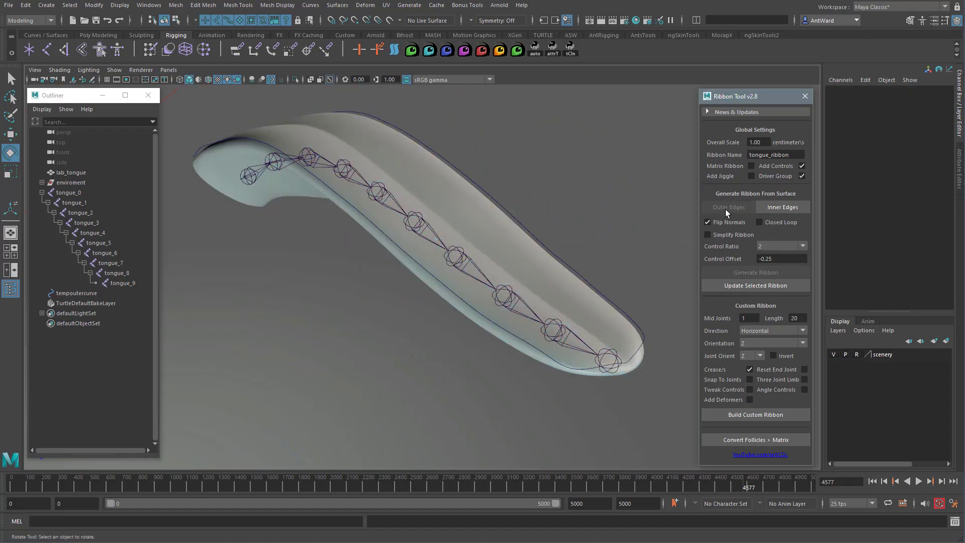
# Select the neighbouring edge loop on the tongue's underside and create the ribbon's inner guide curve from it
pyautogui.keyDown('alt'); pyautogui.moveTo(551, 281); pyautogui.dragTo(454, 241); pyautogui.keyUp('alt')
pyautogui.click(520, 208)
pyautogui.moveTo(520, 208); pyautogui.dragTo(519, 182, button='right')
pyautogui.keyDown('alt'); pyautogui.moveTo(492, 222); pyautogui.dragTo(518, 217); pyautogui.keyUp('alt')
pyautogui.click(644, 179)
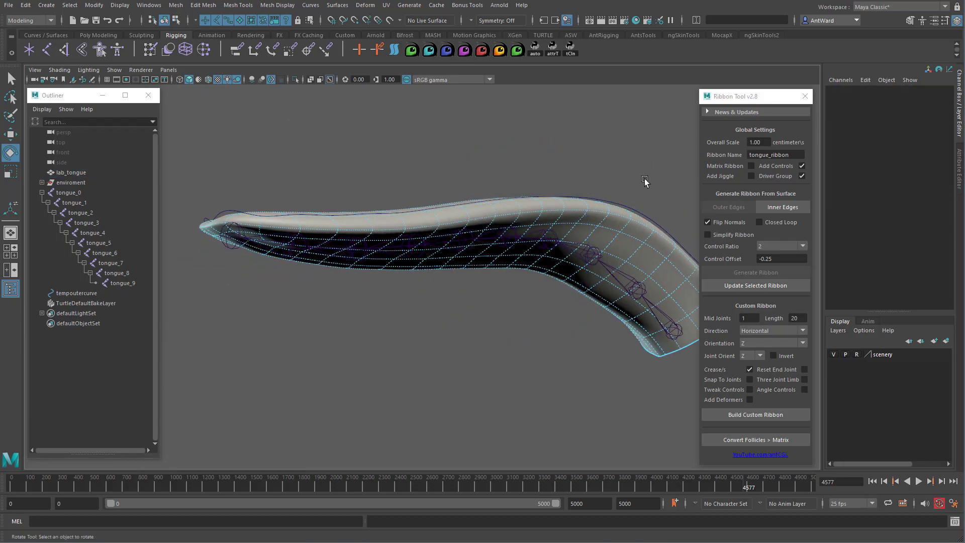
pyautogui.click(612, 231)
pyautogui.click(782, 209)
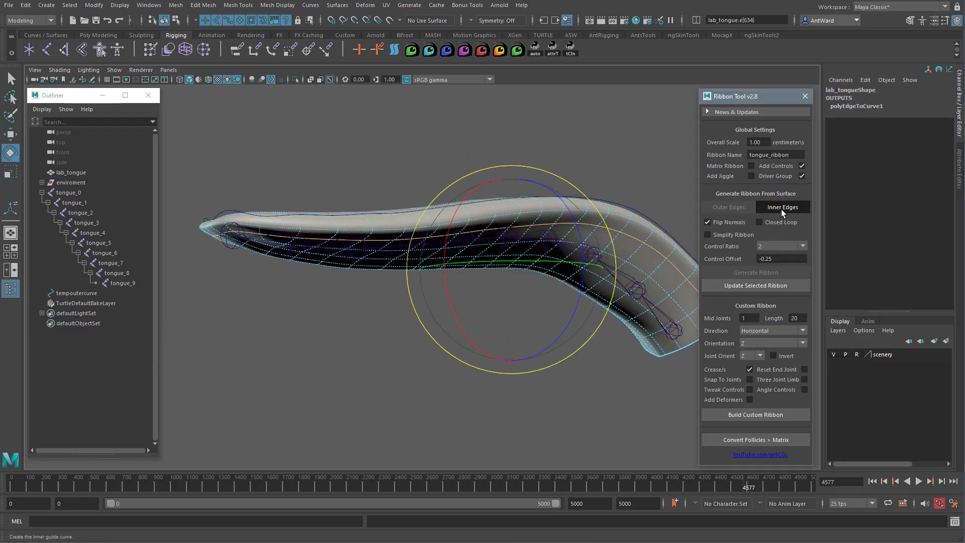
# Check the ribbon name and overall scale settings, and turn on Wireframe on Shaded in the viewport
pyautogui.keyDown('alt'); pyautogui.moveTo(563, 214); pyautogui.dragTo(483, 208); pyautogui.keyUp('alt')
pyautogui.moveTo(794, 155); pyautogui.dragTo(706, 154)
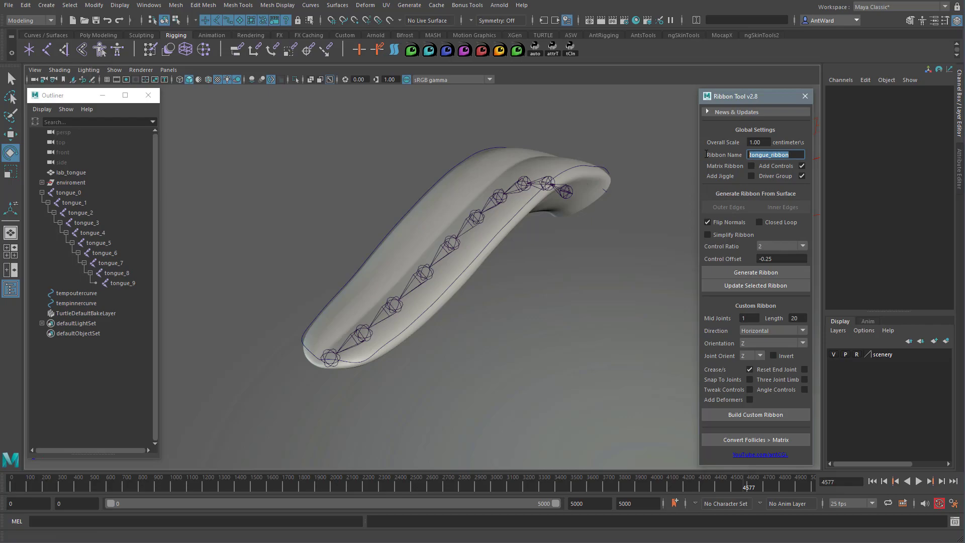
pyautogui.moveTo(765, 142); pyautogui.dragTo(704, 140)
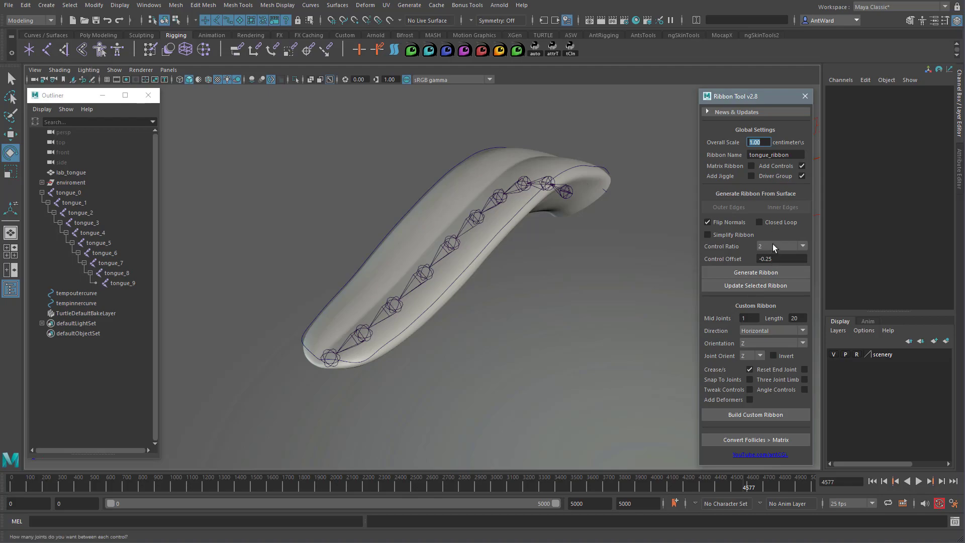
pyautogui.keyDown('alt'); pyautogui.moveTo(564, 251); pyautogui.dragTo(441, 265); pyautogui.keyUp('alt')
pyautogui.click(59, 69)
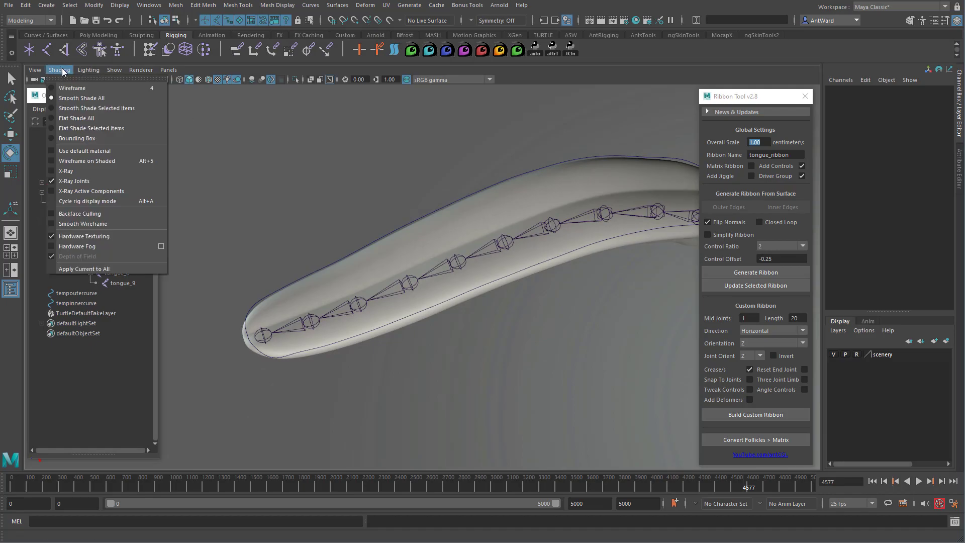
pyautogui.click(80, 163)
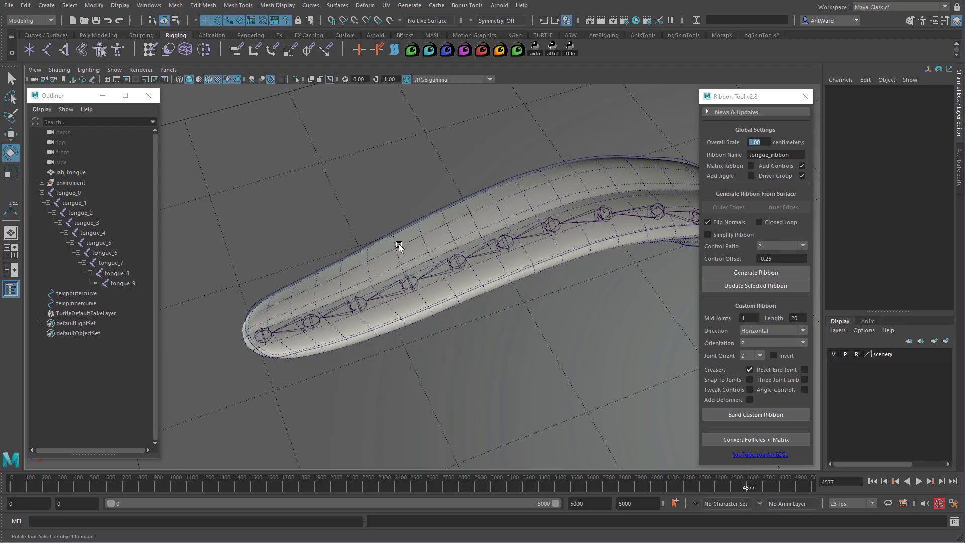
# Generate the tongue_ribbon from the guide curves with a control ratio of 2 and a control offset of -0.25
pyautogui.keyDown('alt'); pyautogui.moveTo(429, 307); pyautogui.dragTo(487, 282); pyautogui.keyUp('alt')
pyautogui.moveTo(784, 259); pyautogui.dragTo(719, 258)
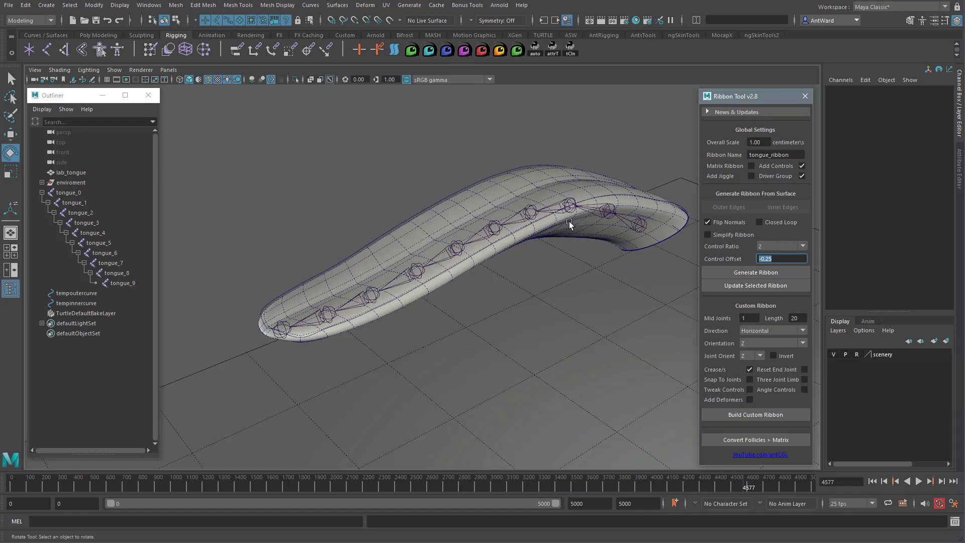
pyautogui.click(750, 273)
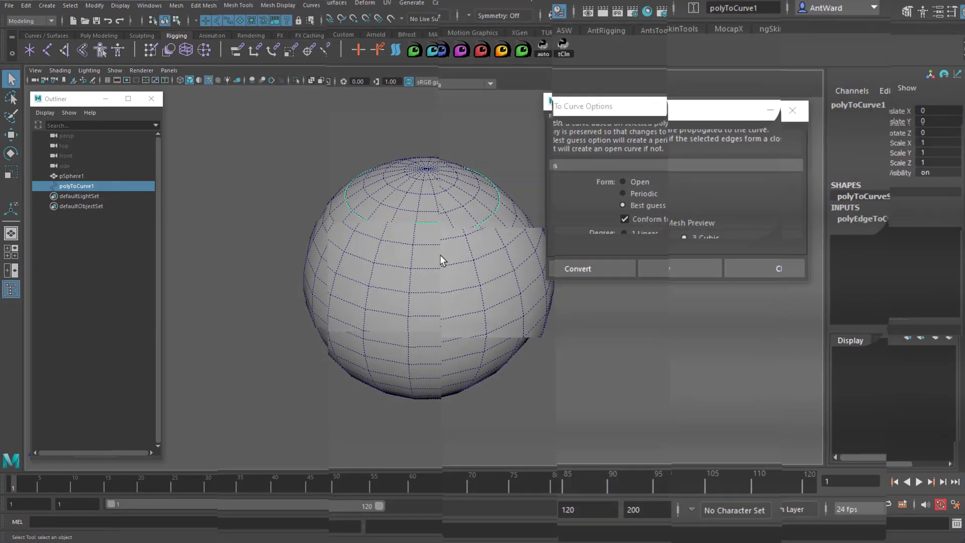
# Convert the edge loop below the existing curve on pSphere1 into a cubic curve, and hide the sphere
pyautogui.moveTo(440, 255); pyautogui.dragTo(460, 267, button='right')
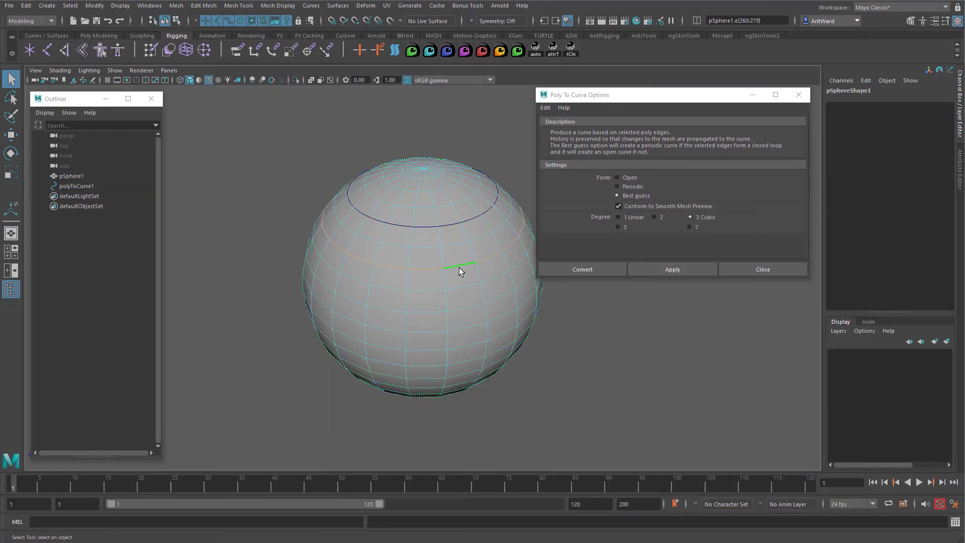
pyautogui.click(671, 270)
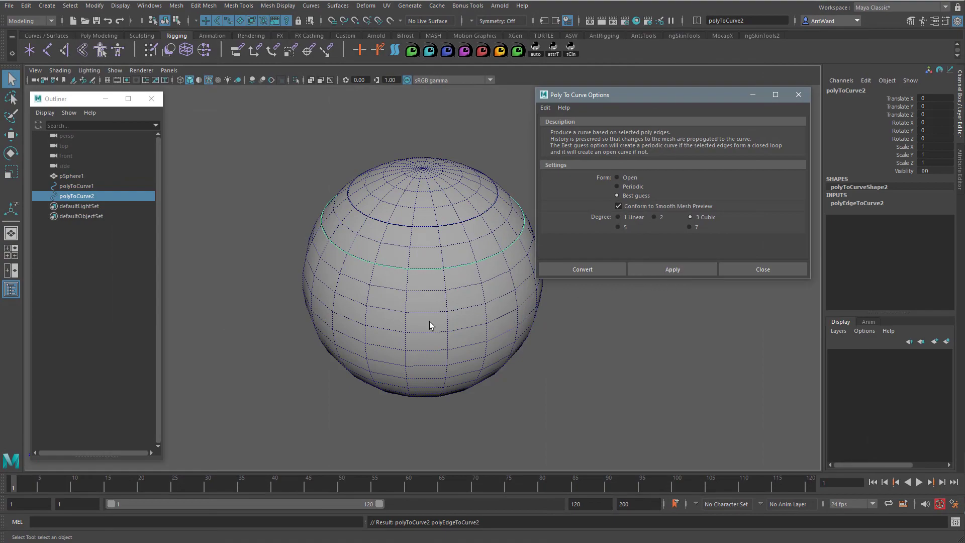
pyautogui.hotkey('ctrl', 'h')
# Select polyToCurve1 and polyToCurve2, close the Poly To Curve options, and bring up the Surfaces commands
pyautogui.click(409, 227)
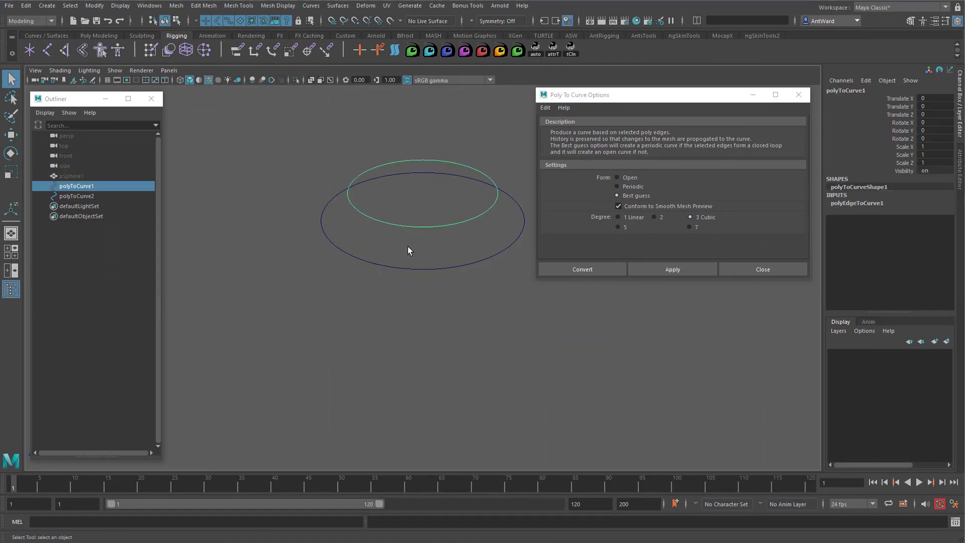
pyautogui.keyDown('shift'); pyautogui.moveTo(391, 310); pyautogui.dragTo(392, 311); pyautogui.keyUp('shift')
pyautogui.keyDown('alt'); pyautogui.moveTo(392, 312); pyautogui.dragTo(330, 283); pyautogui.keyUp('alt')
pyautogui.click(798, 97)
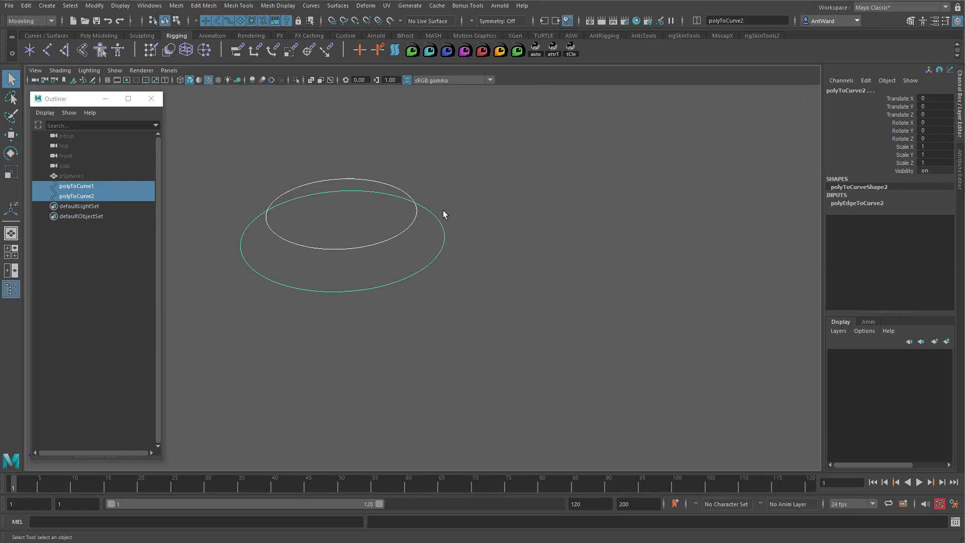
pyautogui.press('space')
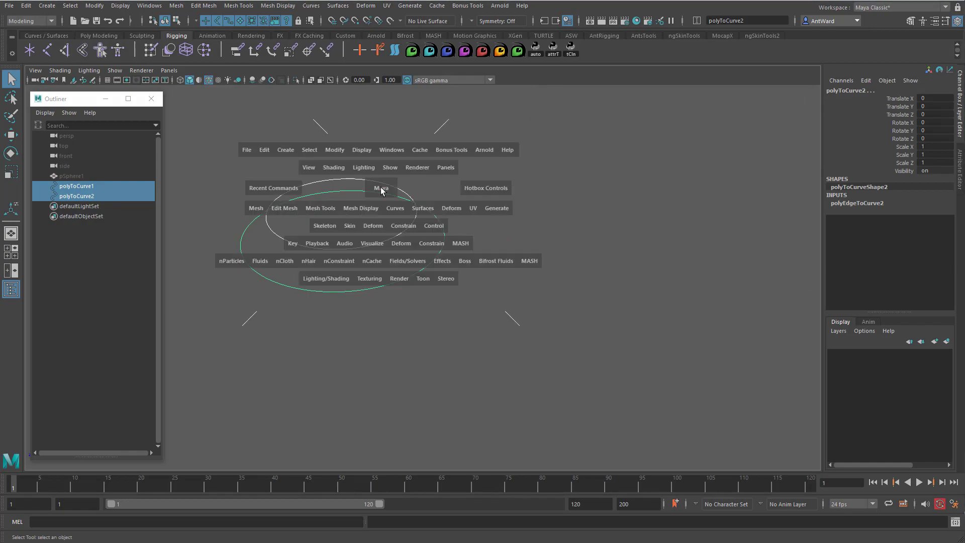
pyautogui.click(428, 214)
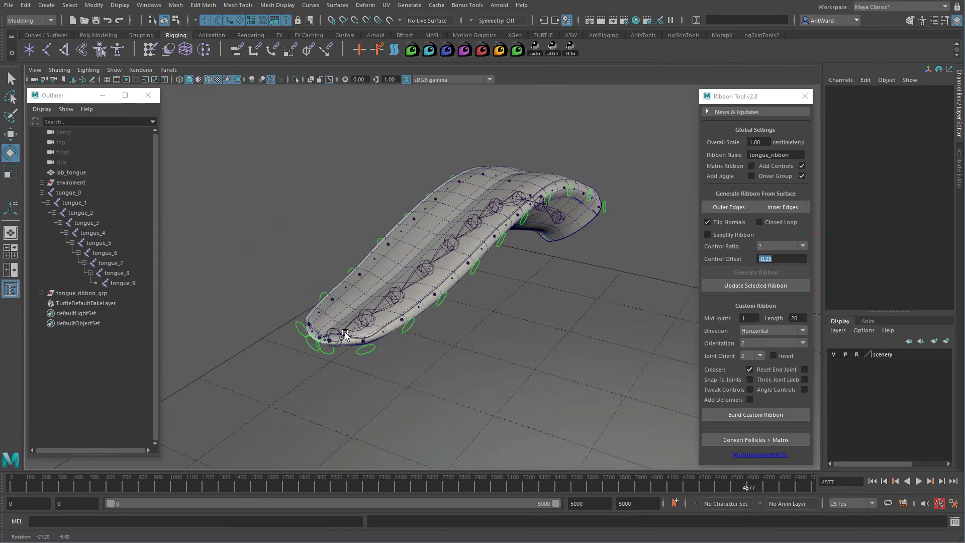
# Try moving tongue_ribbon_control_13 to test the ribbon control, and undo the move
pyautogui.keyDown('alt'); pyautogui.moveTo(346, 332); pyautogui.dragTo(442, 311); pyautogui.keyUp('alt')
pyautogui.click(454, 279)
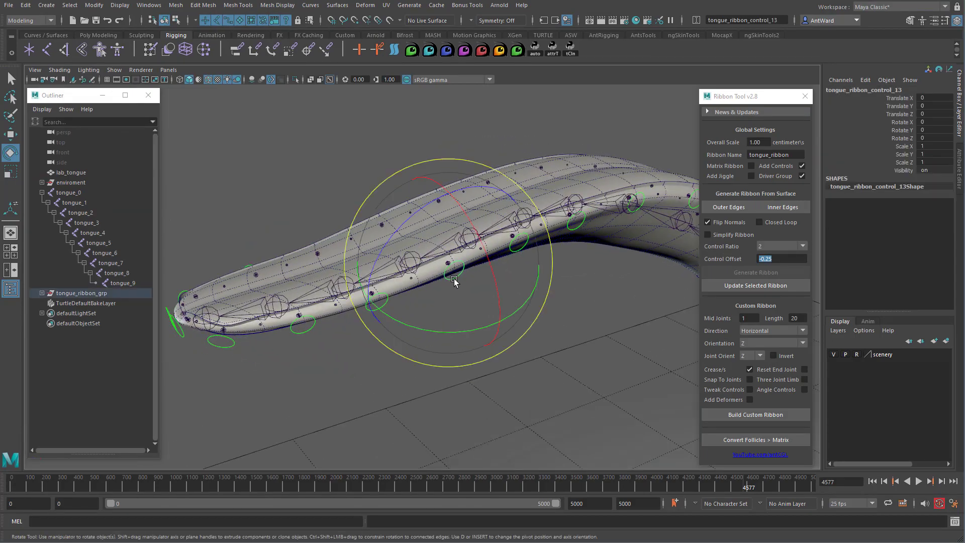
pyautogui.press('w')
pyautogui.moveTo(449, 265)
pyautogui.mouseDown()
pyautogui.moveTo(442, 204)
pyautogui.moveTo(451, 275)
pyautogui.mouseUp()
pyautogui.moveTo(452, 278); pyautogui.dragTo(462, 323, button='middle')
pyautogui.hotkey('ctrl', 'z')
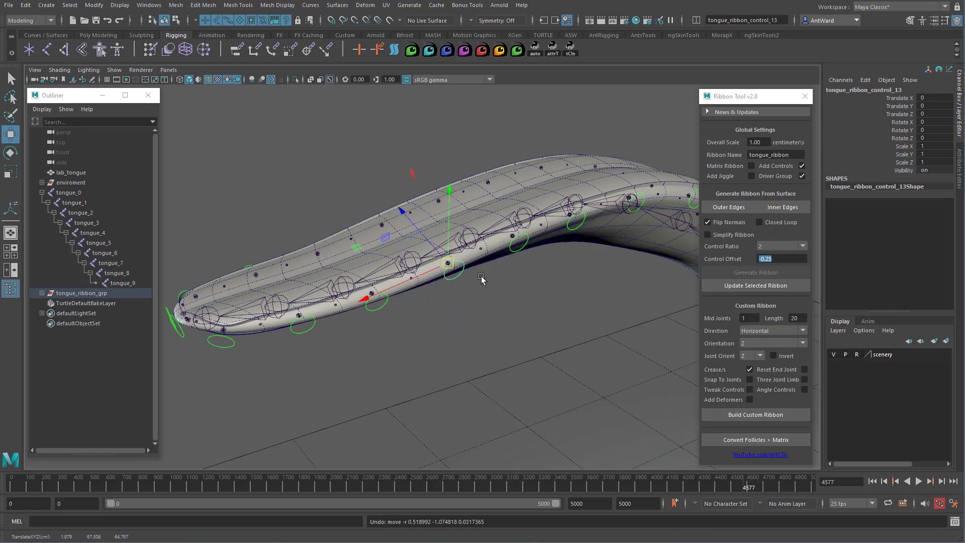
# Hide all object types in the viewport and show only the joints
pyautogui.keyDown('alt'); pyautogui.moveTo(474, 280); pyautogui.dragTo(439, 287); pyautogui.keyUp('alt')
pyautogui.keyDown('alt'); pyautogui.moveTo(342, 344); pyautogui.dragTo(347, 340); pyautogui.keyUp('alt')
pyautogui.click(115, 70)
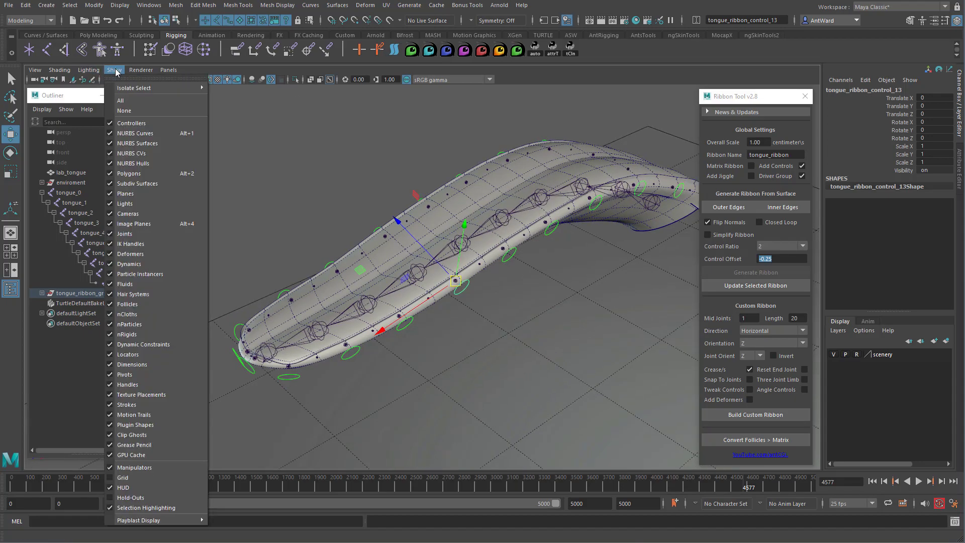
pyautogui.click(123, 110)
pyautogui.click(114, 70)
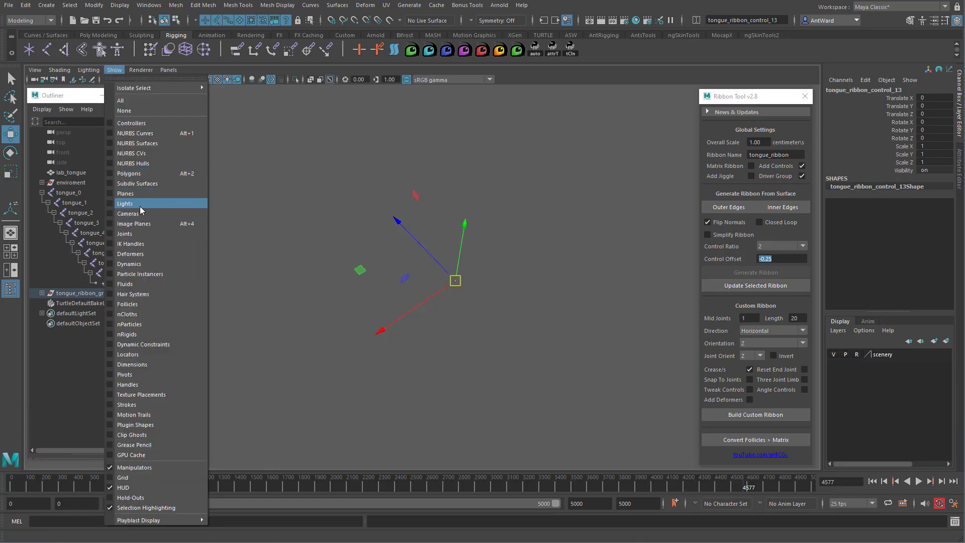
pyautogui.click(128, 234)
pyautogui.keyDown('alt'); pyautogui.moveTo(468, 296); pyautogui.dragTo(480, 291); pyautogui.keyUp('alt')
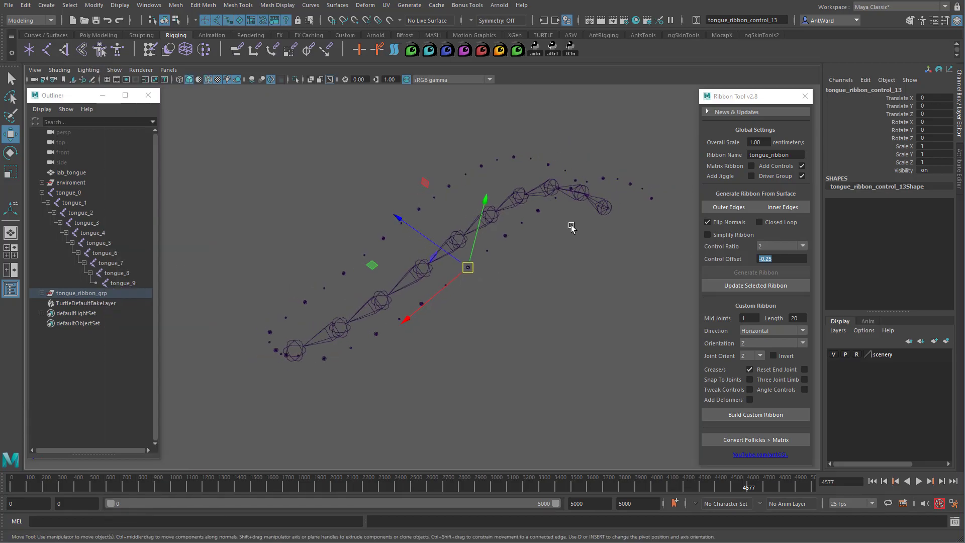
# Expand tongue_ribbon_grp in the Outliner and hide the tongue_ribbon_ctrljnts group
pyautogui.click(42, 293)
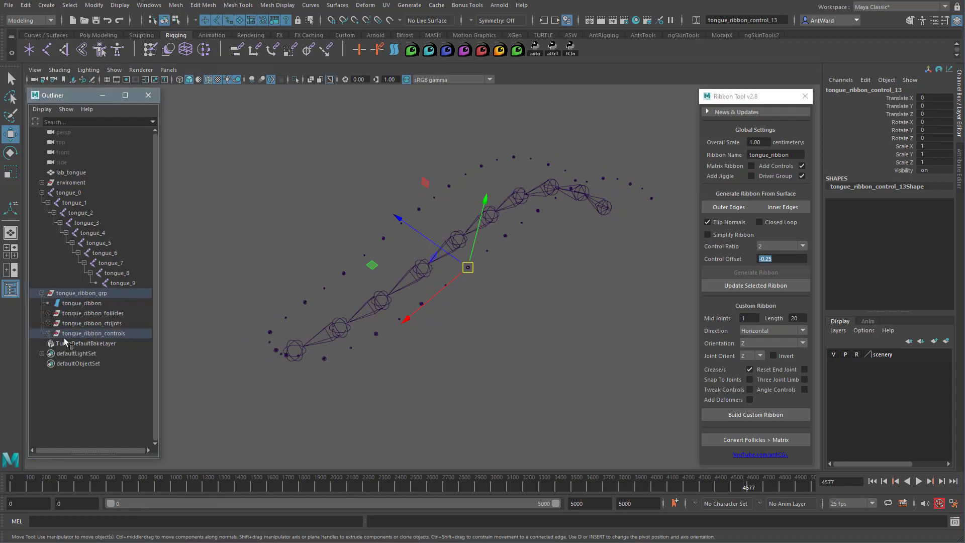
pyautogui.click(48, 334)
pyautogui.click(48, 333)
pyautogui.hotkey('ctrl', 'h')
pyautogui.click(110, 323)
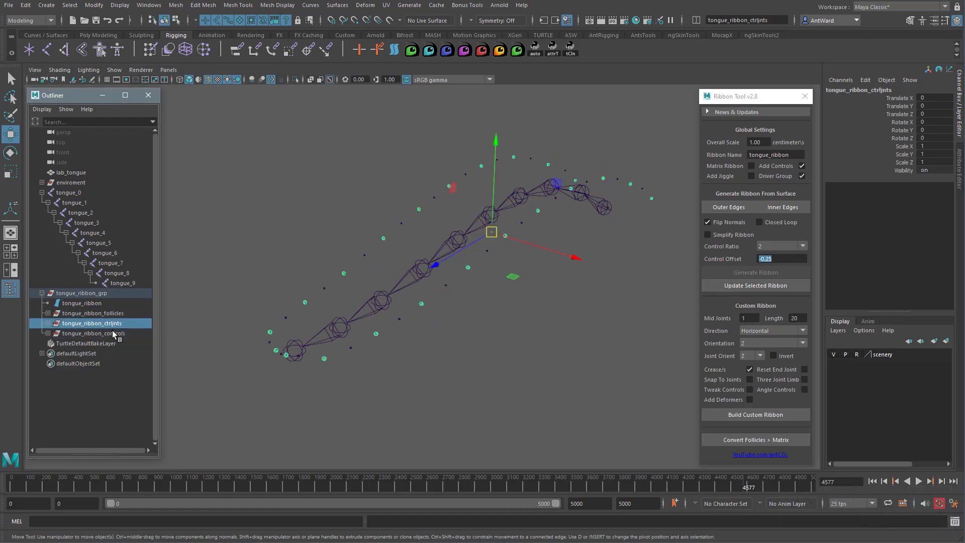
pyautogui.hotkey('ctrl', 'h')
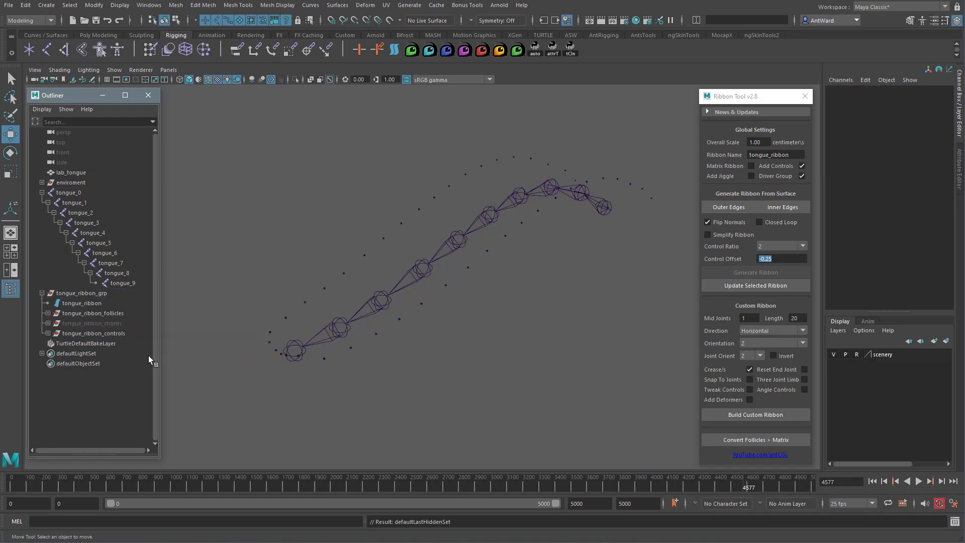
# Select all visible ribbon joints together with the complete tongue_0 to tongue_9 joint chain
pyautogui.click(507, 236)
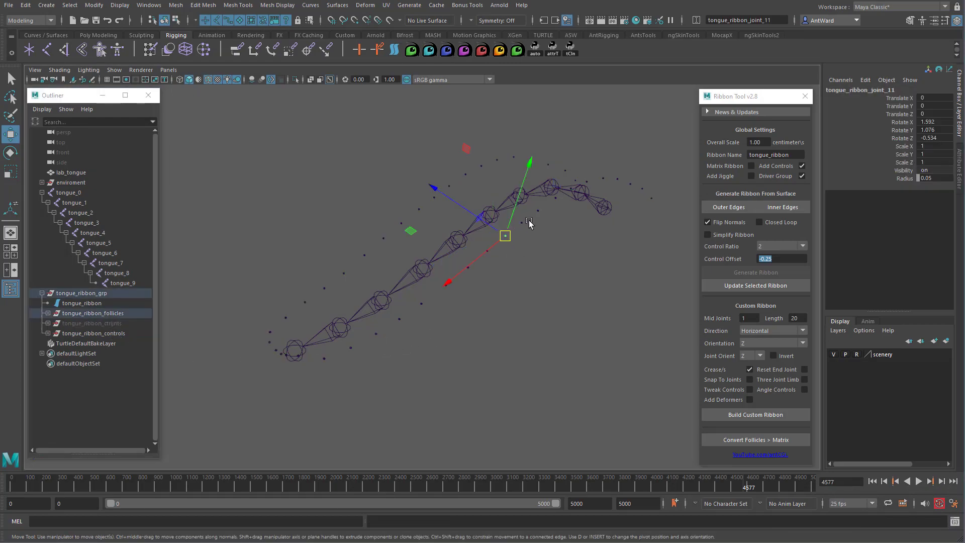
pyautogui.keyDown('alt'); pyautogui.moveTo(528, 218); pyautogui.dragTo(611, 163); pyautogui.keyUp('alt')
pyautogui.moveTo(621, 111); pyautogui.dragTo(262, 414)
pyautogui.keyDown('ctrl'); pyautogui.click(74, 204); pyautogui.keyUp('ctrl')
pyautogui.keyDown('ctrl'); pyautogui.click(83, 214); pyautogui.keyUp('ctrl')
pyautogui.keyDown('ctrl'); pyautogui.click(89, 224); pyautogui.keyUp('ctrl')
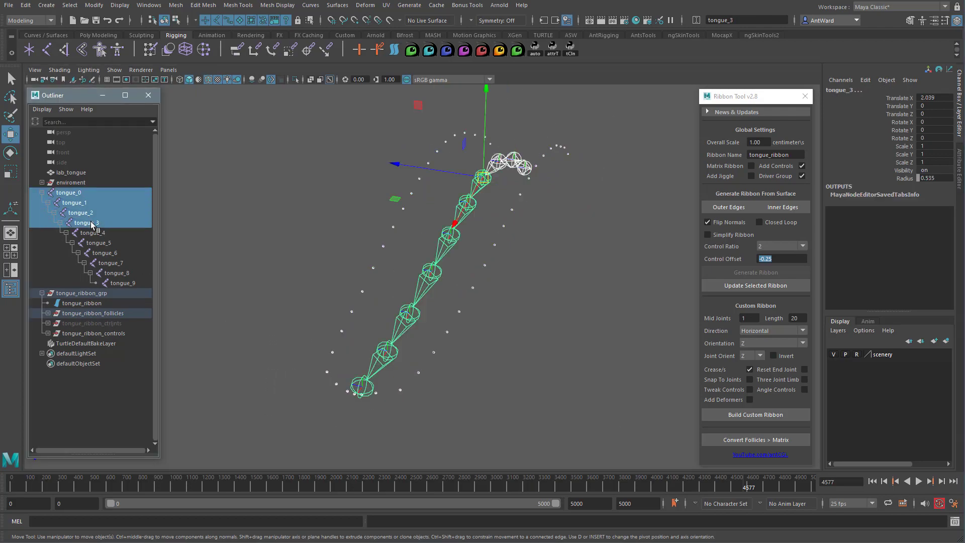
pyautogui.keyDown('ctrl'); pyautogui.click(95, 234); pyautogui.keyUp('ctrl')
pyautogui.keyDown('ctrl'); pyautogui.click(101, 244); pyautogui.keyUp('ctrl')
pyautogui.keyDown('ctrl'); pyautogui.click(107, 253); pyautogui.keyUp('ctrl')
pyautogui.keyDown('ctrl'); pyautogui.click(114, 264); pyautogui.keyUp('ctrl')
pyautogui.keyDown('ctrl'); pyautogui.click(122, 274); pyautogui.keyUp('ctrl')
pyautogui.keyDown('ctrl'); pyautogui.click(126, 284); pyautogui.keyUp('ctrl')
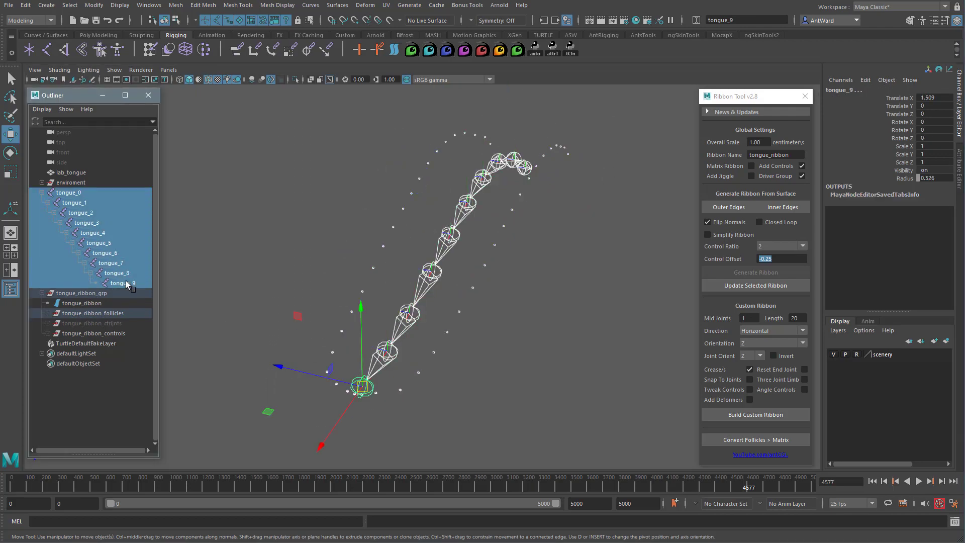
# Show all object types in the viewport again and add the lab_tongue mesh to the joint selection
pyautogui.press('f')
pyautogui.click(115, 70)
pyautogui.click(126, 102)
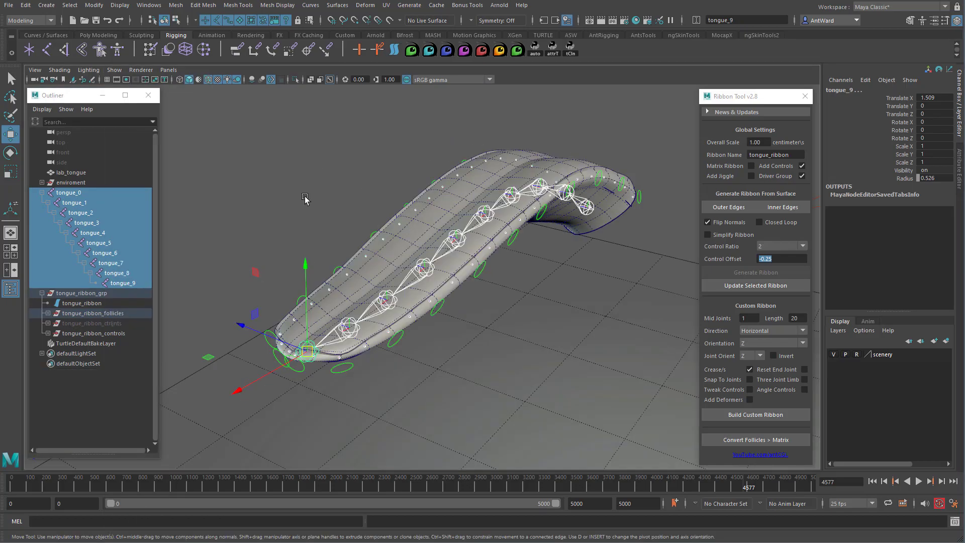
pyautogui.keyDown('shift'); pyautogui.click(436, 206); pyautogui.keyUp('shift')
# Reset the Bind Skin options, review the bind target, method, weight distribution and influence settings, and bind lab_tongue to the selected joints
pyautogui.press('space')
pyautogui.click(406, 243)
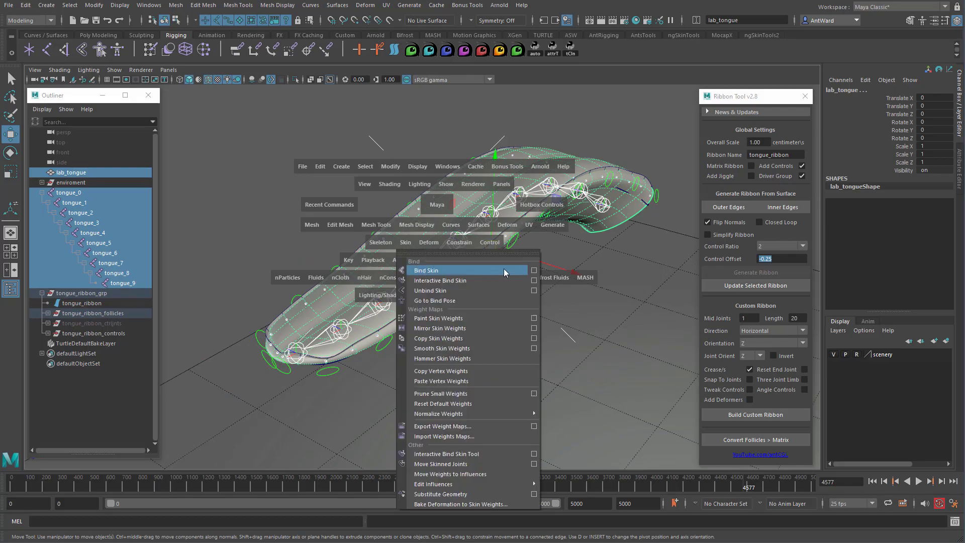
pyautogui.click(534, 270)
pyautogui.click(493, 145)
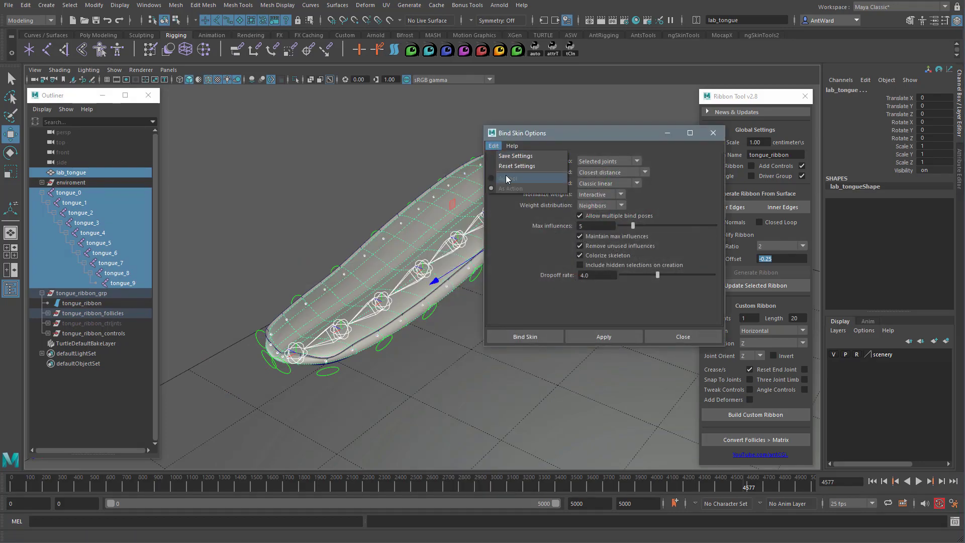
pyautogui.click(505, 167)
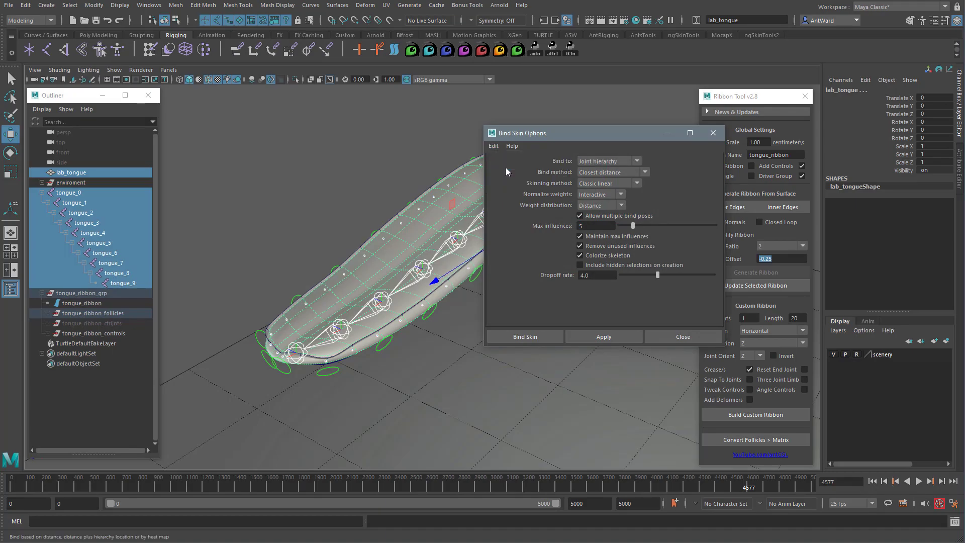
pyautogui.click(584, 161)
pyautogui.click(589, 172)
pyautogui.click(597, 205)
pyautogui.click(604, 227)
pyautogui.click(526, 337)
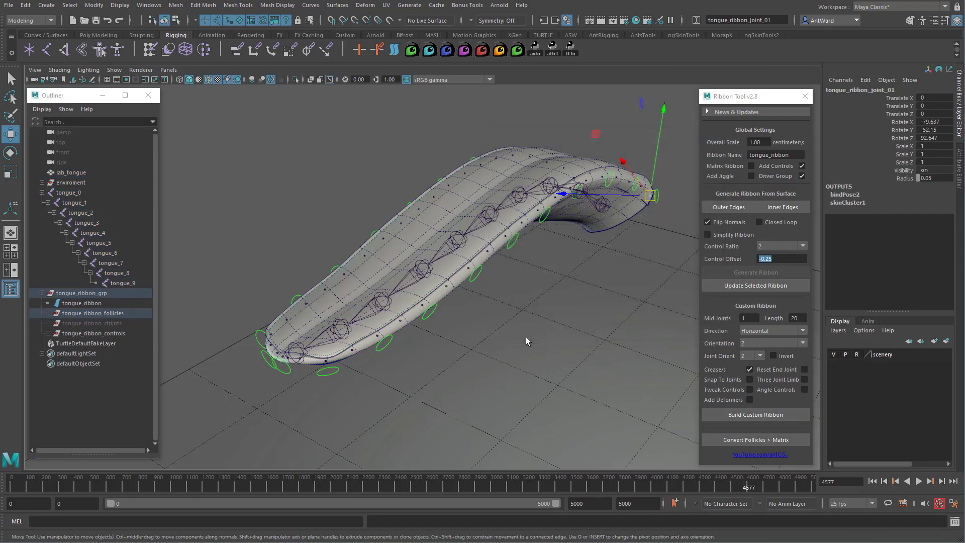
# Try moving two ribbon controls along the tongue's near edge to test the skinning, and undo each move
pyautogui.keyDown('alt'); pyautogui.moveTo(617, 281); pyautogui.dragTo(607, 281); pyautogui.keyUp('alt')
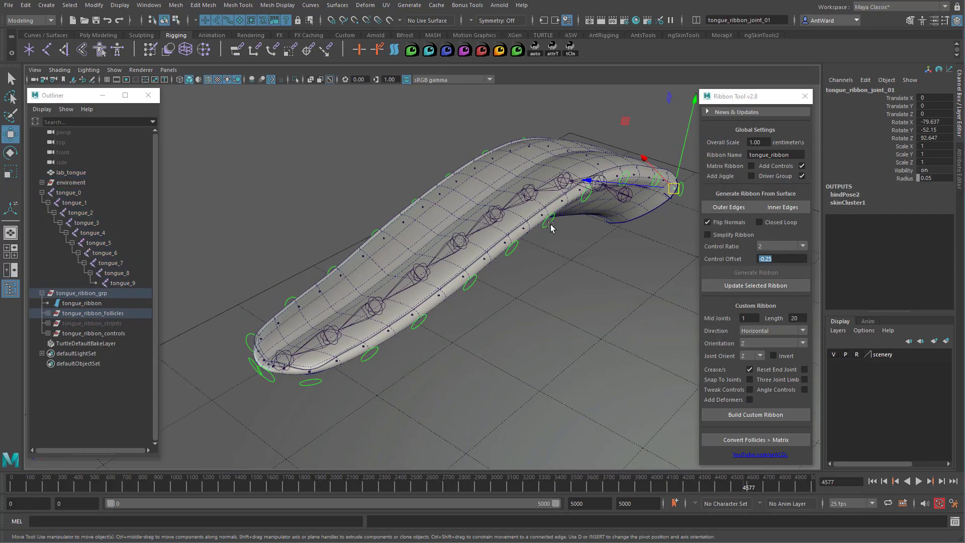
pyautogui.click(551, 228)
pyautogui.moveTo(544, 216)
pyautogui.mouseDown()
pyautogui.moveTo(539, 172)
pyautogui.moveTo(565, 241)
pyautogui.moveTo(539, 215)
pyautogui.mouseUp()
pyautogui.hotkey('ctrl', 'z')
pyautogui.click(425, 325)
pyautogui.moveTo(416, 319); pyautogui.dragTo(415, 257)
pyautogui.hotkey('ctrl', 'z')
# Try rotating the tongue_2 joint to test how the mesh and ribbon controls follow, and undo the rotation
pyautogui.moveTo(490, 313)
pyautogui.keyDown('alt'); pyautogui.mouseDown()
pyautogui.moveTo(466, 304)
pyautogui.moveTo(471, 318)
pyautogui.mouseUp(); pyautogui.keyUp('alt')
pyautogui.keyDown('alt'); pyautogui.moveTo(472, 318); pyautogui.dragTo(448, 308, button='right'); pyautogui.keyUp('alt')
pyautogui.keyDown('alt'); pyautogui.moveTo(448, 308); pyautogui.dragTo(432, 302); pyautogui.keyUp('alt')
pyautogui.click(568, 237)
pyautogui.press('e')
pyautogui.moveTo(525, 200); pyautogui.dragTo(595, 195)
pyautogui.keyDown('alt'); pyautogui.moveTo(592, 248); pyautogui.dragTo(508, 231); pyautogui.keyUp('alt')
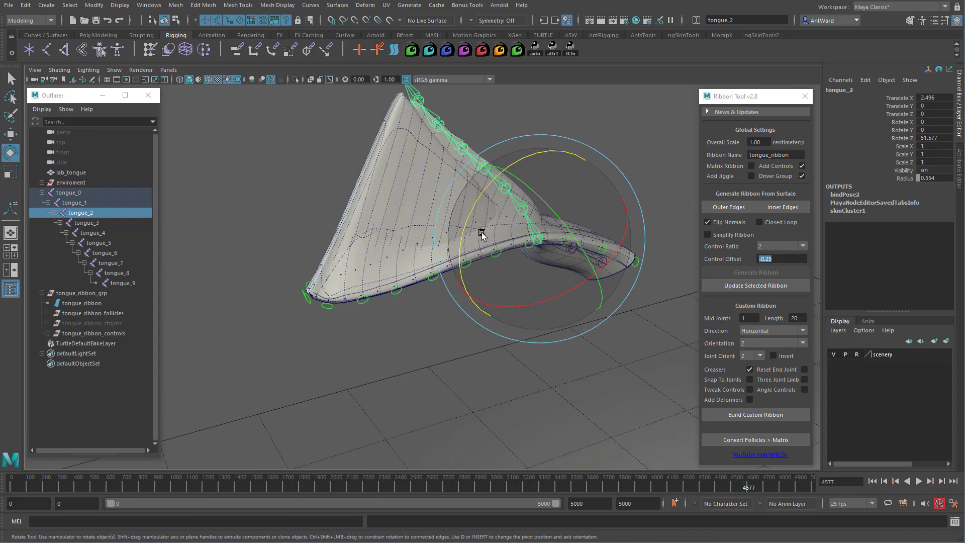
pyautogui.hotkey('ctrl', 'z')
# Collapse tongue_0, expand tongue_ribbon_controls and widen the Outliner to list the control offset groups beside a close view of the tongue tip
pyautogui.keyDown('alt'); pyautogui.moveTo(302, 258); pyautogui.dragTo(290, 276); pyautogui.keyUp('alt')
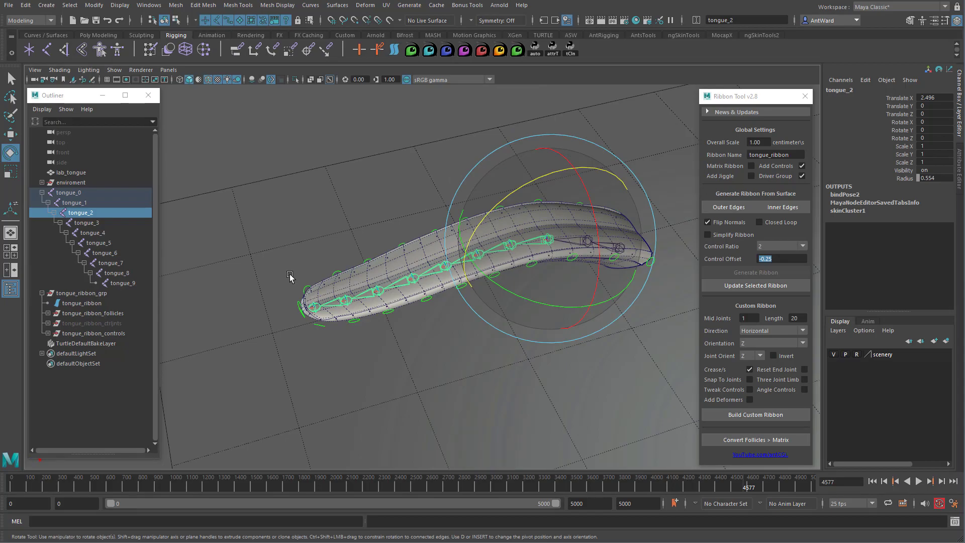
pyautogui.keyDown('alt'); pyautogui.moveTo(402, 275); pyautogui.dragTo(495, 273, button='right'); pyautogui.keyUp('alt')
pyautogui.keyDown('alt'); pyautogui.moveTo(360, 287); pyautogui.dragTo(416, 272, button='middle'); pyautogui.keyUp('alt')
pyautogui.keyDown('alt'); pyautogui.moveTo(416, 271); pyautogui.dragTo(439, 266); pyautogui.keyUp('alt')
pyautogui.click(43, 192)
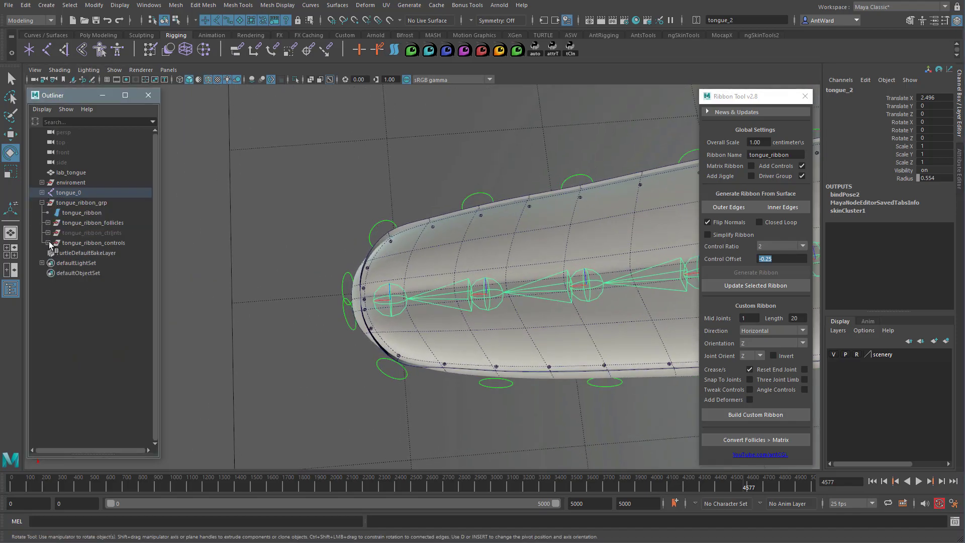
pyautogui.click(48, 243)
pyautogui.moveTo(160, 324); pyautogui.dragTo(194, 322)
pyautogui.scroll(-2, 161, 323)
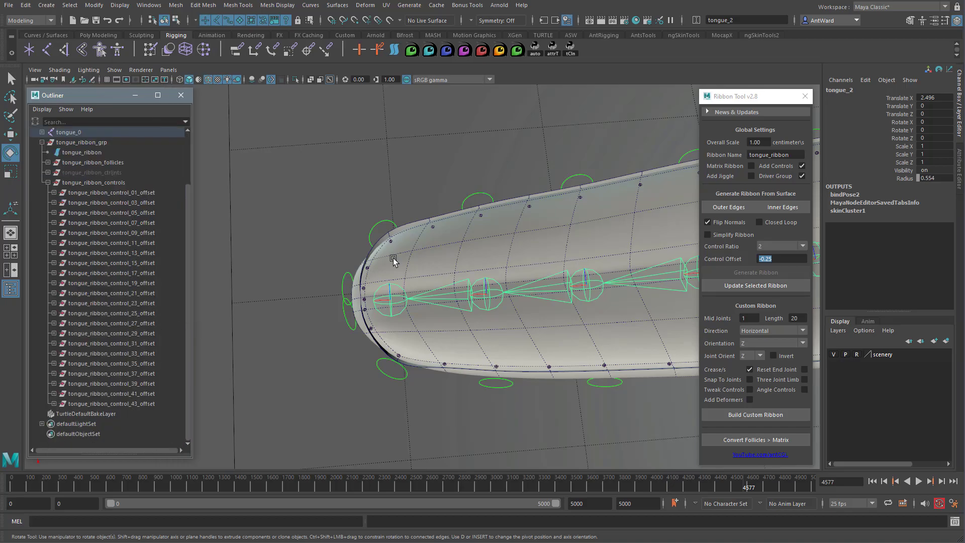
# Parent the offset groups of the four tip controls, tongue_ribbon_control_19, 21, 23 and 25, to the tongue_9 joint
pyautogui.click(381, 222)
pyautogui.press('w')
pyautogui.keyDown('shift'); pyautogui.click(343, 275); pyautogui.keyUp('shift')
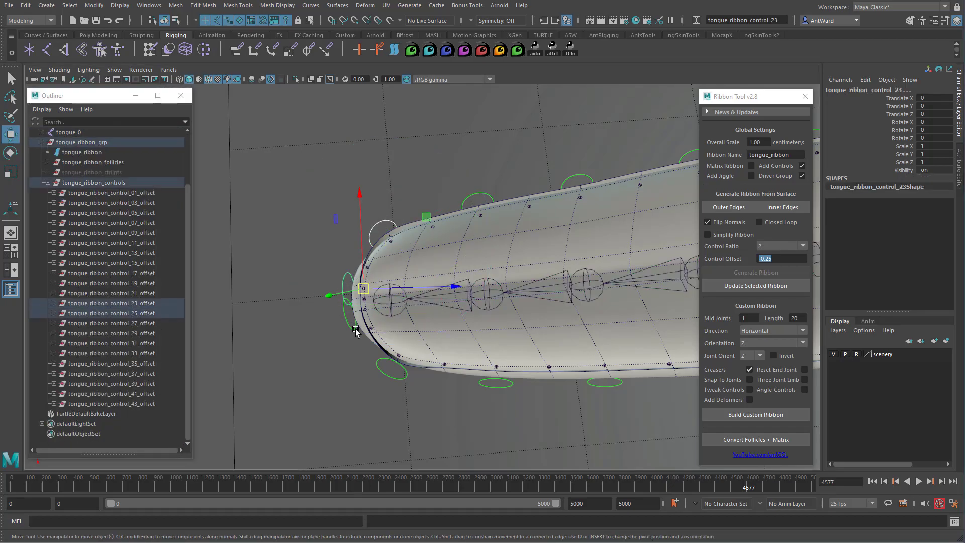
pyautogui.keyDown('shift'); pyautogui.click(356, 332); pyautogui.keyUp('shift')
pyautogui.keyDown('shift'); pyautogui.click(381, 360); pyautogui.keyUp('shift')
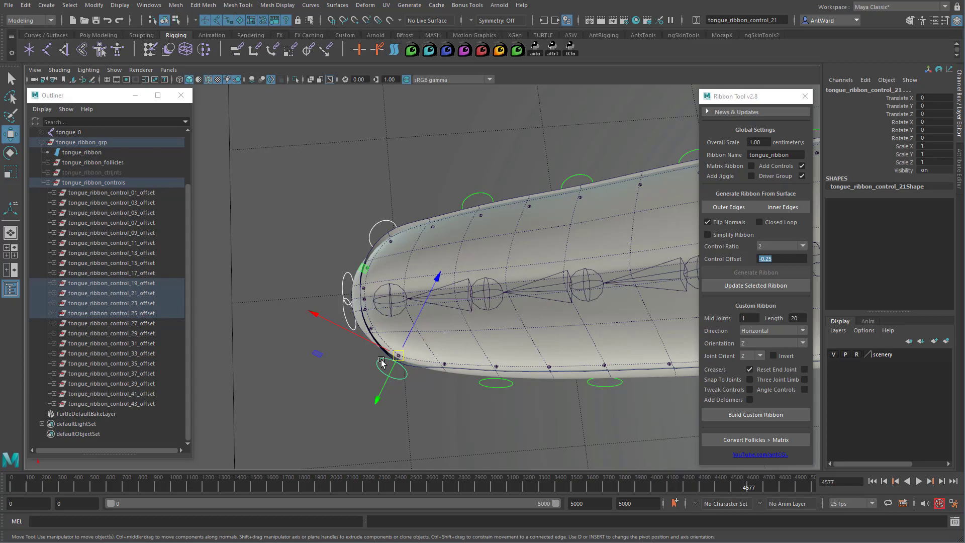
pyautogui.click(157, 282)
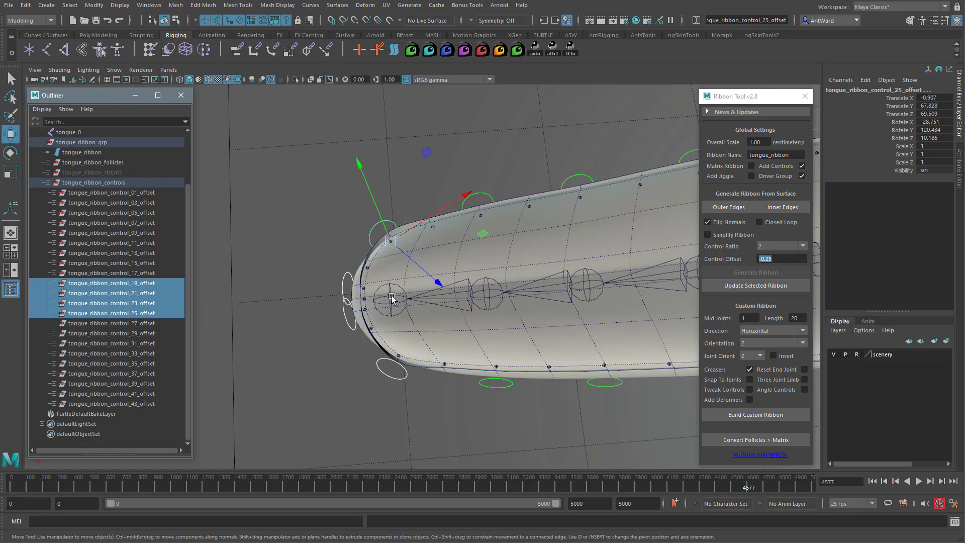
pyautogui.press('p')
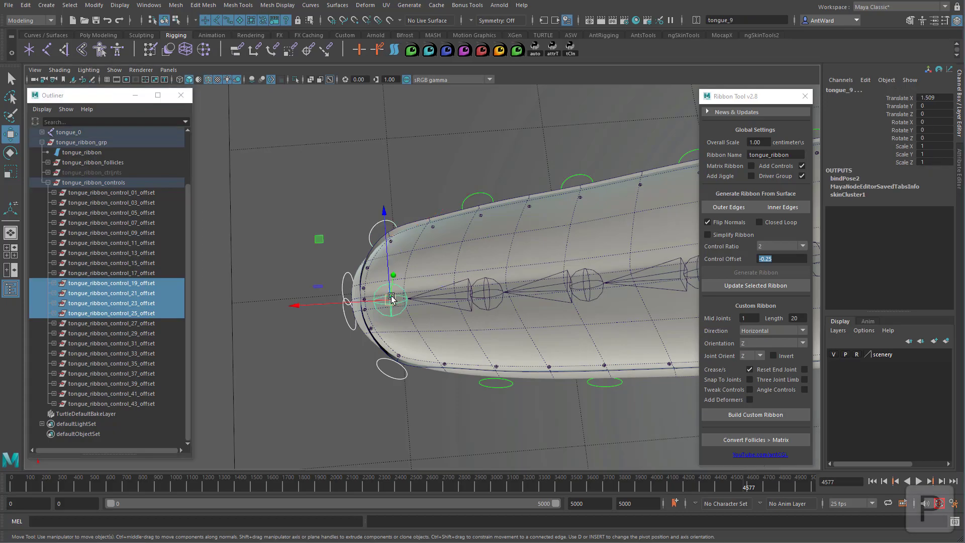
# Parent tongue_ribbon_control_17_offset and tongue_ribbon_control_27_offset to the tongue_8 joint
pyautogui.click(486, 195)
pyautogui.click(494, 378)
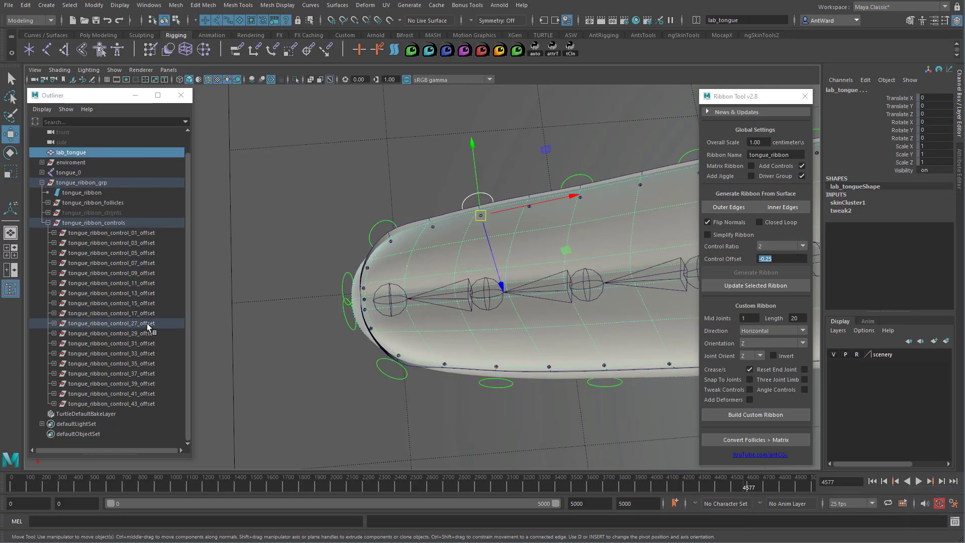
pyautogui.click(498, 390)
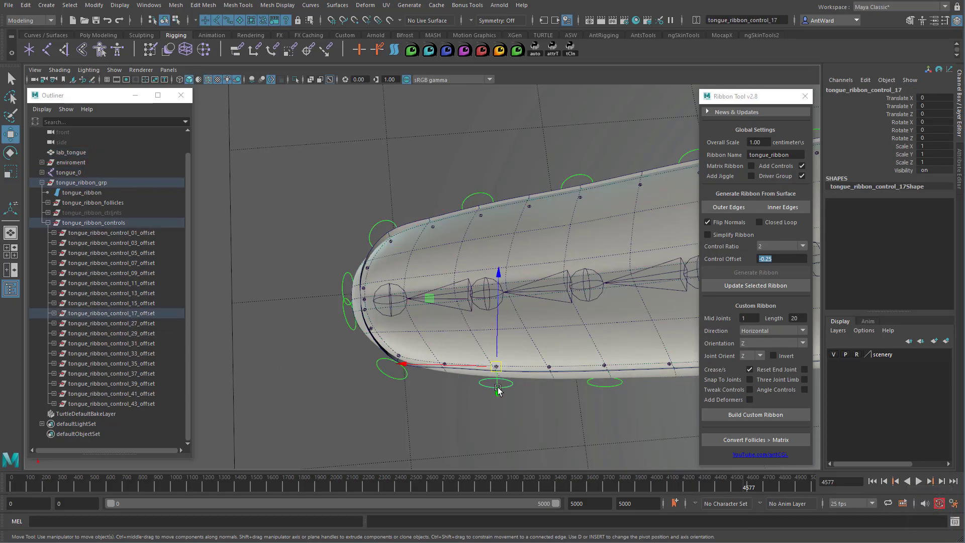
pyautogui.keyDown('shift'); pyautogui.click(464, 198); pyautogui.keyUp('shift')
pyautogui.keyDown('shift'); pyautogui.click(475, 293); pyautogui.keyUp('shift')
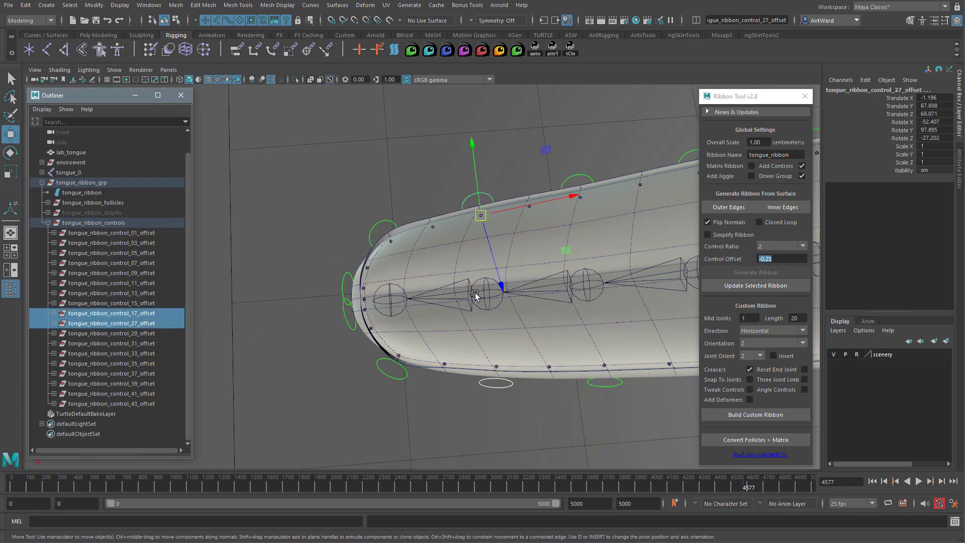
pyautogui.press('p')
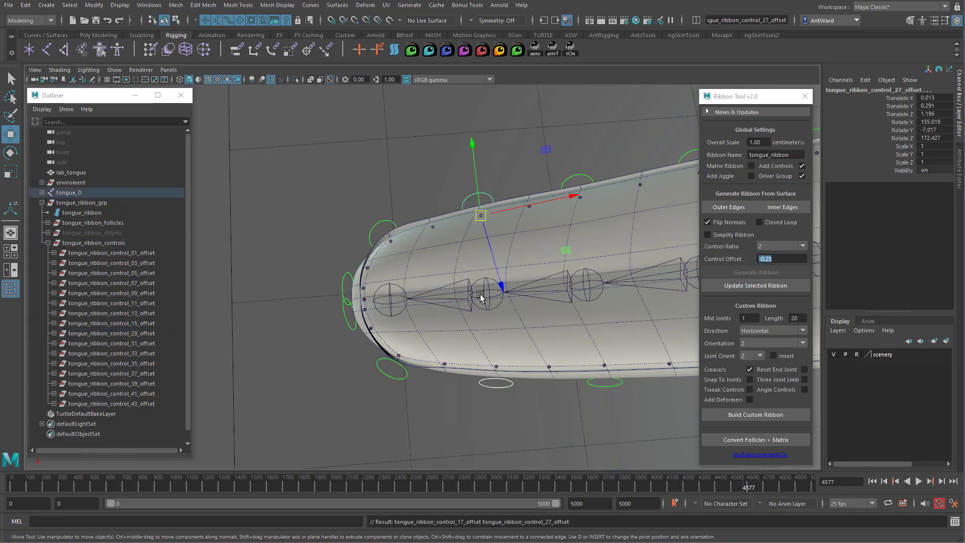
# Parent tongue_ribbon_control_15_offset and tongue_ribbon_control_29_offset to the tongue_7 joint
pyautogui.keyDown('alt'); pyautogui.moveTo(485, 295); pyautogui.dragTo(445, 259); pyautogui.keyUp('alt')
pyautogui.click(416, 189)
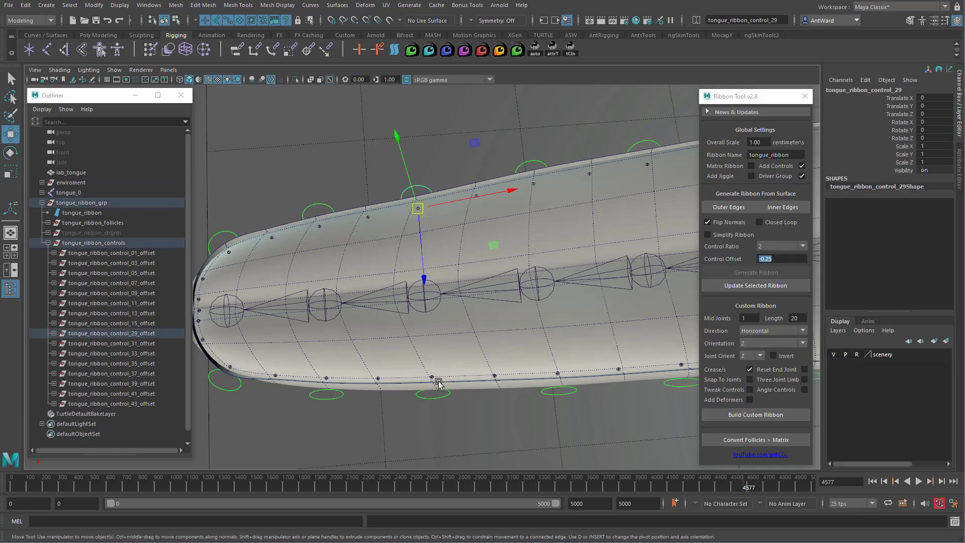
pyautogui.keyDown('shift'); pyautogui.click(437, 390); pyautogui.keyUp('shift')
pyautogui.press('Up')
pyautogui.keyDown('shift'); pyautogui.click(393, 312); pyautogui.keyUp('shift')
pyautogui.press('p')
# Parent tongue_ribbon_control_13_offset and tongue_ribbon_control_31_offset to the tongue_6 joint
pyautogui.click(536, 162)
pyautogui.keyDown('shift'); pyautogui.click(572, 392); pyautogui.keyUp('shift')
pyautogui.press('Up')
pyautogui.press('Up')
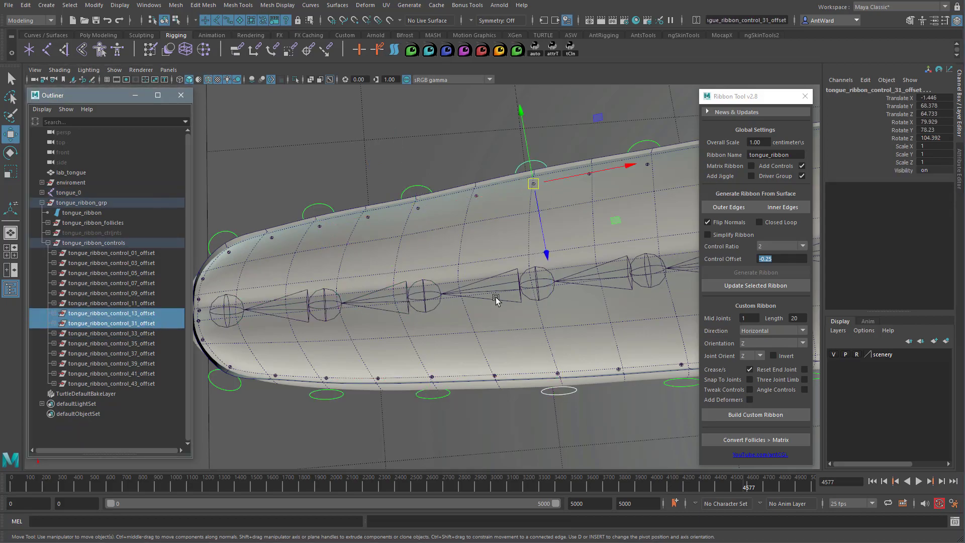
pyautogui.keyDown('shift'); pyautogui.click(504, 293); pyautogui.keyUp('shift')
pyautogui.hotkey('ctrl', 'z')
pyautogui.keyDown('shift'); pyautogui.click(523, 286); pyautogui.keyUp('shift')
pyautogui.press('p')
# Parent tongue_ribbon_control_11_offset and tongue_ribbon_control_33_offset to the tongue_5 joint
pyautogui.keyDown('alt'); pyautogui.moveTo(635, 334); pyautogui.dragTo(473, 279); pyautogui.keyUp('alt')
pyautogui.click(473, 280)
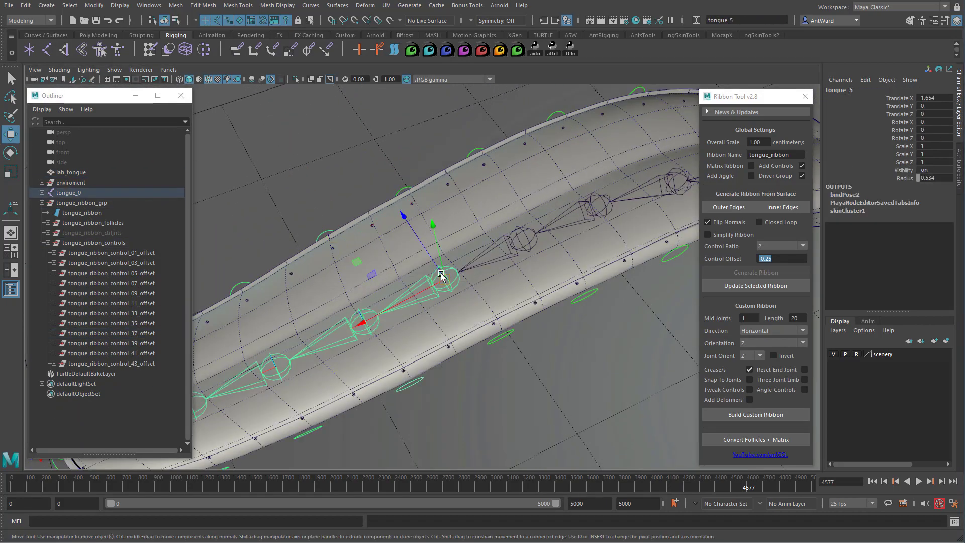
pyautogui.click(505, 341)
pyautogui.click(149, 302)
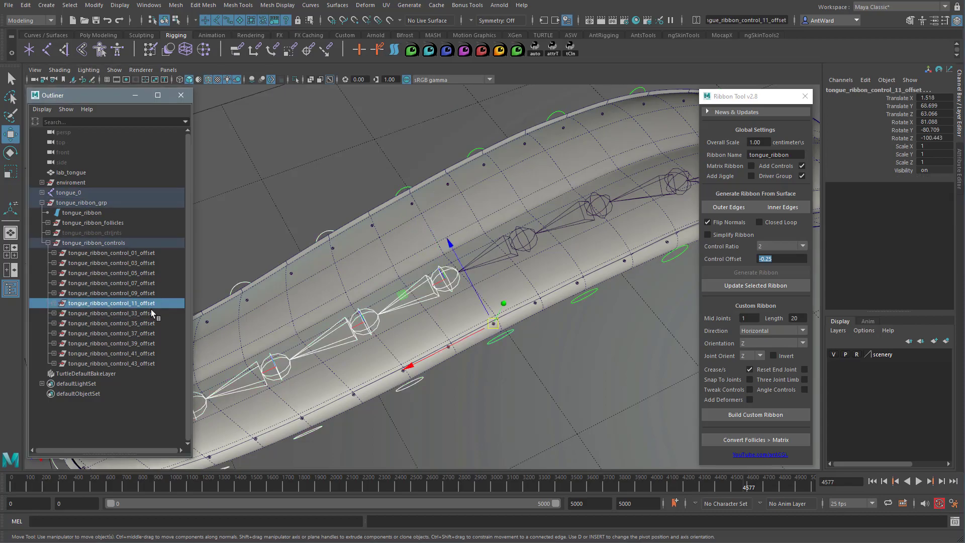
pyautogui.press('space')
pyautogui.moveTo(586, 253); pyautogui.dragTo(625, 279)
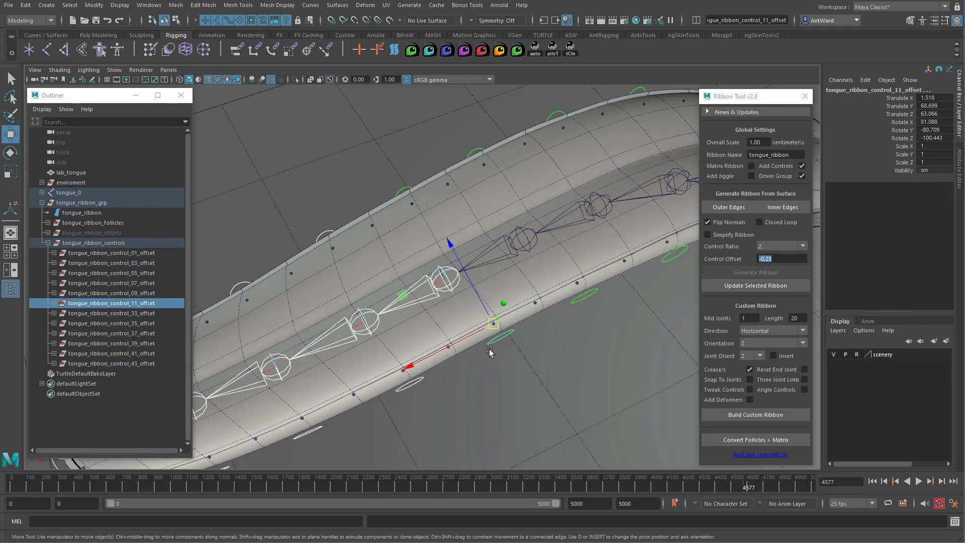
pyautogui.moveTo(147, 305); pyautogui.dragTo(146, 313)
pyautogui.keyDown('shift'); pyautogui.click(444, 280); pyautogui.keyUp('shift')
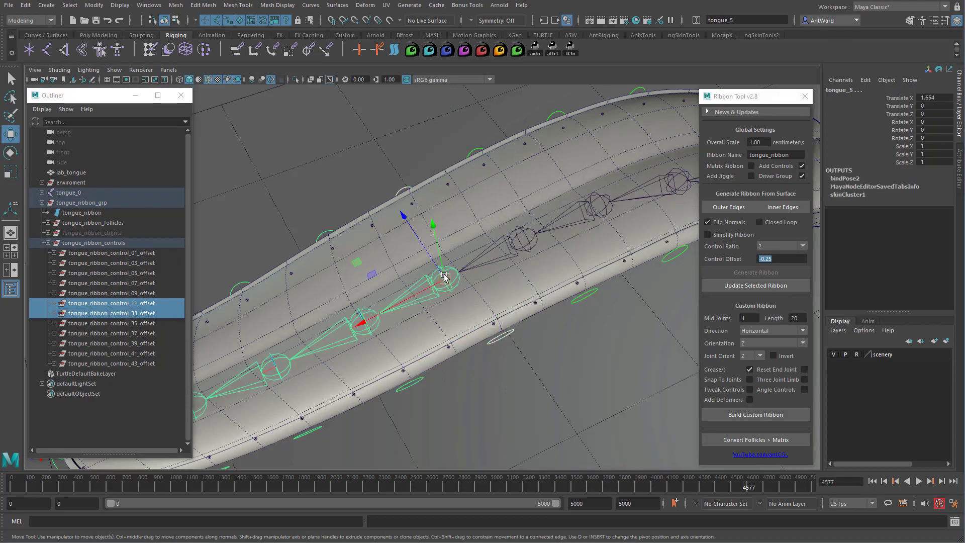
pyautogui.press('p')
# Parent tongue_ribbon_control_09_offset and tongue_ribbon_control_35_offset to the tongue_4 joint
pyautogui.keyDown('alt'); pyautogui.moveTo(444, 280); pyautogui.dragTo(469, 276); pyautogui.keyUp('alt')
pyautogui.click(501, 206)
pyautogui.keyDown('shift'); pyautogui.click(515, 408); pyautogui.keyUp('shift')
pyautogui.moveTo(151, 294); pyautogui.dragTo(153, 304)
pyautogui.keyDown('shift'); pyautogui.click(498, 316); pyautogui.keyUp('shift')
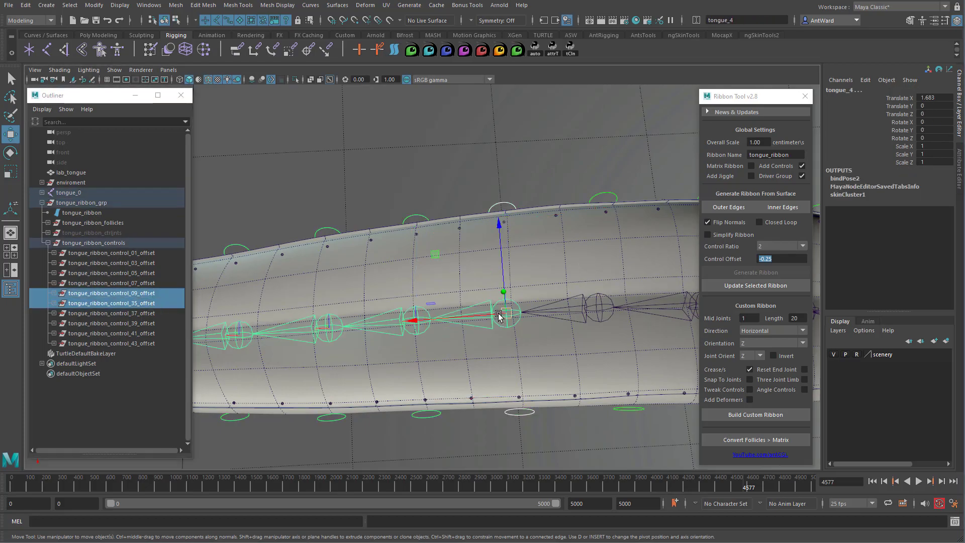
pyautogui.press('p')
# Parent tongue_ribbon_control_07_offset and tongue_ribbon_control_37_offset to the tongue_3 joint
pyautogui.keyDown('alt'); pyautogui.moveTo(497, 281); pyautogui.dragTo(464, 272); pyautogui.keyUp('alt')
pyautogui.click(447, 189)
pyautogui.keyDown('shift'); pyautogui.click(454, 405); pyautogui.keyUp('shift')
pyautogui.moveTo(160, 283); pyautogui.dragTo(160, 293)
pyautogui.keyDown('shift'); pyautogui.click(441, 306); pyautogui.keyUp('shift')
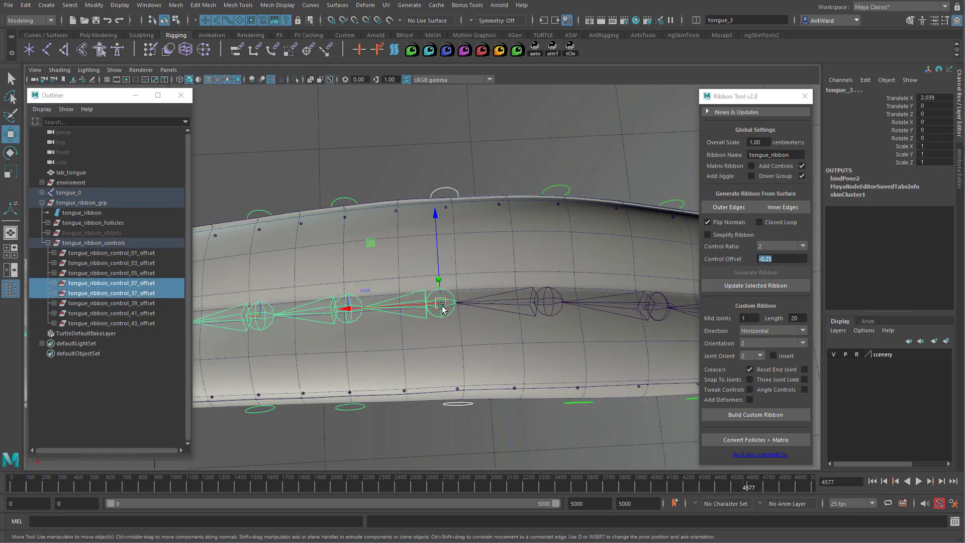
pyautogui.press('p')
# Parent tongue_ribbon_control_05_offset and tongue_ribbon_control_39_offset to the tongue_2 joint
pyautogui.keyDown('alt'); pyautogui.moveTo(441, 307); pyautogui.dragTo(563, 336); pyautogui.keyUp('alt')
pyautogui.keyDown('alt'); pyautogui.moveTo(563, 336); pyautogui.dragTo(419, 320, button='middle'); pyautogui.keyUp('alt')
pyautogui.click(434, 202)
pyautogui.keyDown('shift'); pyautogui.click(320, 367); pyautogui.keyUp('shift')
pyautogui.moveTo(166, 273)
pyautogui.mouseDown()
pyautogui.moveTo(166, 283)
pyautogui.moveTo(160, 273)
pyautogui.mouseUp()
pyautogui.keyDown('shift'); pyautogui.click(368, 288); pyautogui.keyUp('shift')
pyautogui.press('p')
# Parent tongue_ribbon_control_03_offset and tongue_ribbon_control_41_offset to the tongue_1 joint
pyautogui.click(545, 276)
pyautogui.scroll(-2, 467, 352)
pyautogui.keyDown('shift'); pyautogui.click(441, 418); pyautogui.keyUp('shift')
pyautogui.keyDown('shift'); pyautogui.click(462, 339); pyautogui.keyUp('shift')
pyautogui.press('p')
# Parent tongue_ribbon_control_01_offset and tongue_ribbon_control_43_offset to the tongue_0 joint
pyautogui.keyDown('alt'); pyautogui.moveTo(462, 339); pyautogui.dragTo(404, 266, button='middle'); pyautogui.keyUp('alt')
pyautogui.moveTo(161, 253); pyautogui.dragTo(161, 263)
pyautogui.keyDown('shift'); pyautogui.click(505, 339); pyautogui.keyUp('shift')
pyautogui.press('p')
# Expand the tongue_0 hierarchy and rotate joints tongue_2 through tongue_7 together to test the tongue's bend
pyautogui.keyDown('alt'); pyautogui.moveTo(549, 373); pyautogui.dragTo(654, 346); pyautogui.keyUp('alt')
pyautogui.scroll(-3, 383, 324)
pyautogui.keyDown('alt'); pyautogui.moveTo(384, 325); pyautogui.dragTo(499, 221); pyautogui.keyUp('alt')
pyautogui.click(511, 216)
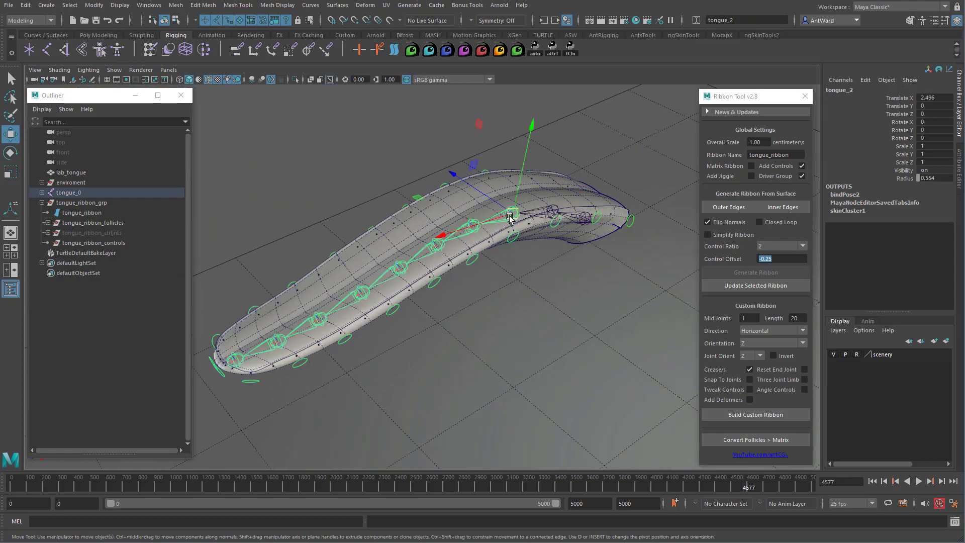
pyautogui.keyDown('shift'); pyautogui.click(42, 192); pyautogui.keyUp('shift')
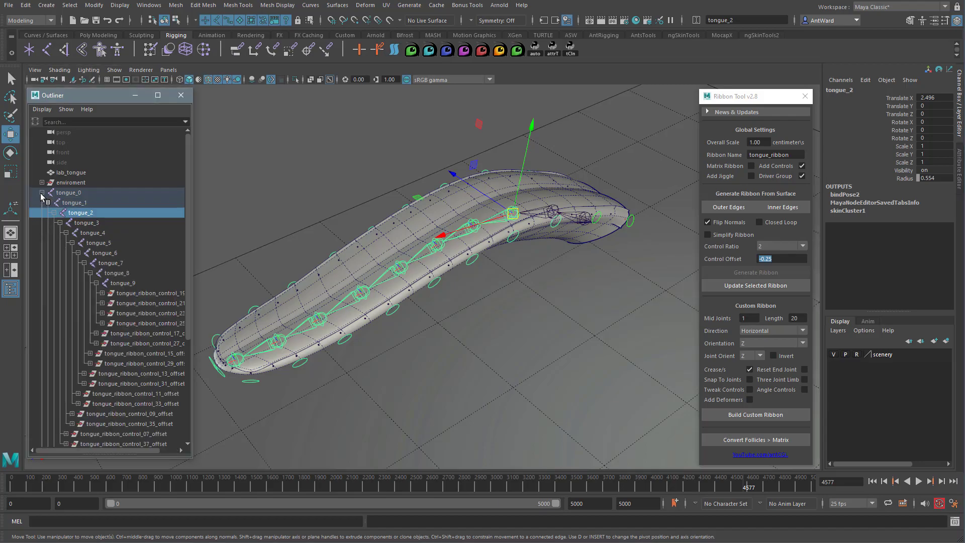
pyautogui.moveTo(95, 213); pyautogui.dragTo(125, 267)
pyautogui.press('e')
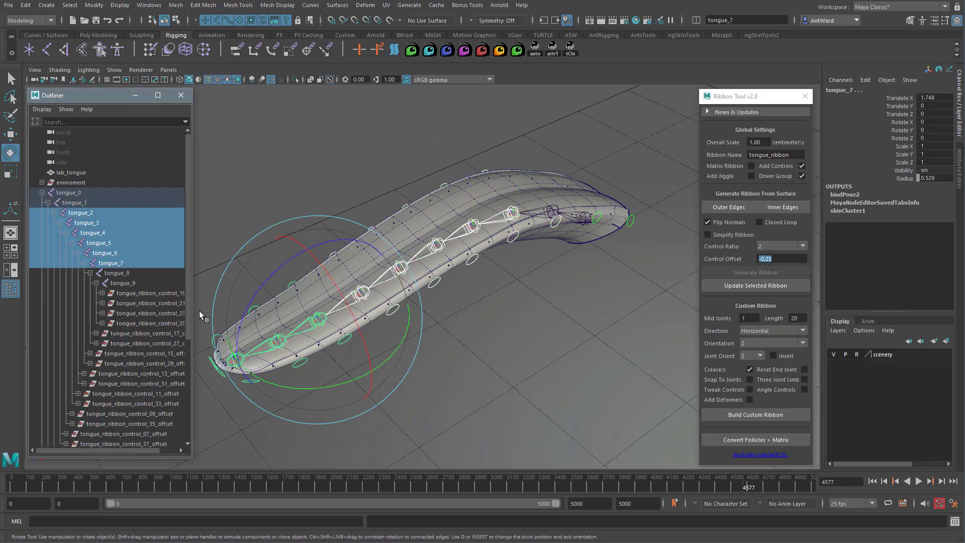
pyautogui.moveTo(270, 277); pyautogui.dragTo(430, 314)
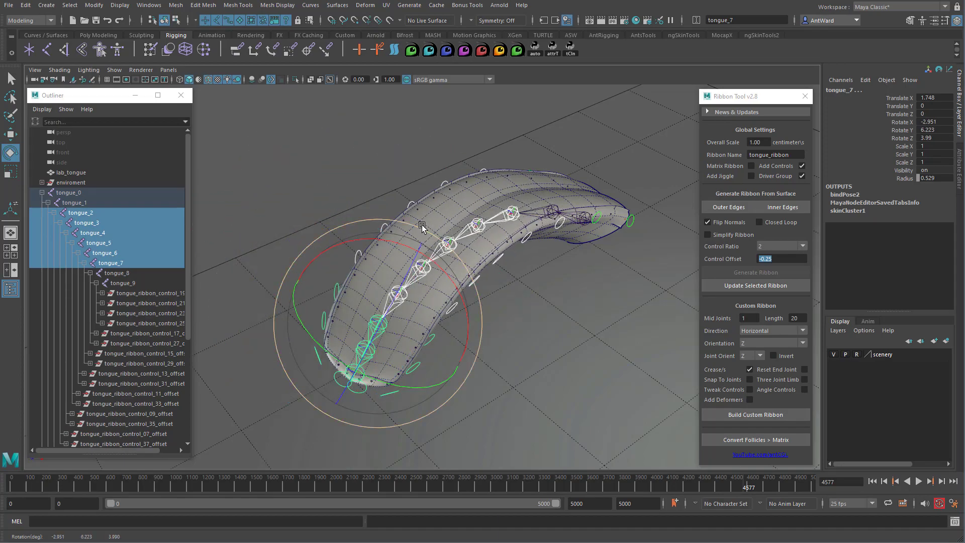
# Try moving a ribbon control on the edge of the bent tongue and undo the test changes
pyautogui.click(405, 181)
pyautogui.click(409, 206)
pyautogui.press('w')
pyautogui.moveTo(417, 210); pyautogui.dragTo(468, 136)
pyautogui.hotkey('ctrl', 'z')
pyautogui.moveTo(523, 291)
pyautogui.keyDown('alt'); pyautogui.mouseDown()
pyautogui.moveTo(445, 300)
pyautogui.moveTo(530, 300)
pyautogui.mouseUp(); pyautogui.keyUp('alt')
pyautogui.hotkey('ctrl', 'z')
pyautogui.hotkey('ctrl', 'z')
pyautogui.hotkey('ctrl', 'z')
pyautogui.hotkey('ctrl', 'z')
# Set Rotate X, Y and Z of joints tongue_2 through tongue_7 to 0
pyautogui.moveTo(942, 138); pyautogui.dragTo(941, 123)
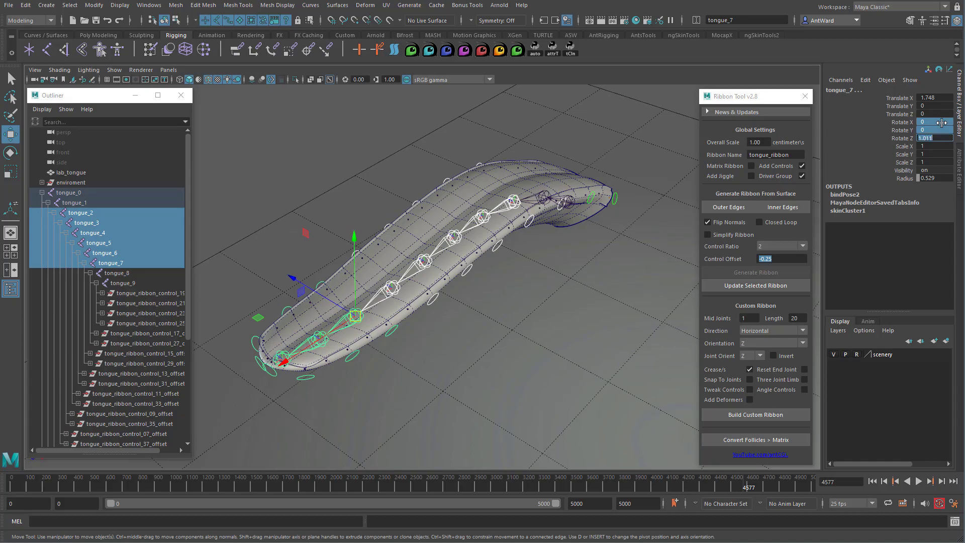
pyautogui.write('0')
pyautogui.press('Return')
# Close the Ribbon Tool window and hide the tongue_ribbon surface, collapsing the tongue_0 hierarchy
pyautogui.keyDown('alt'); pyautogui.moveTo(590, 246); pyautogui.dragTo(577, 248); pyautogui.keyUp('alt')
pyautogui.keyDown('alt'); pyautogui.moveTo(577, 248); pyautogui.dragTo(462, 141, button='right'); pyautogui.keyUp('alt')
pyautogui.click(461, 142)
pyautogui.keyDown('alt'); pyautogui.moveTo(462, 142); pyautogui.dragTo(438, 250); pyautogui.keyUp('alt')
pyautogui.click(804, 96)
pyautogui.keyDown('alt'); pyautogui.moveTo(484, 274); pyautogui.dragTo(500, 275); pyautogui.keyUp('alt')
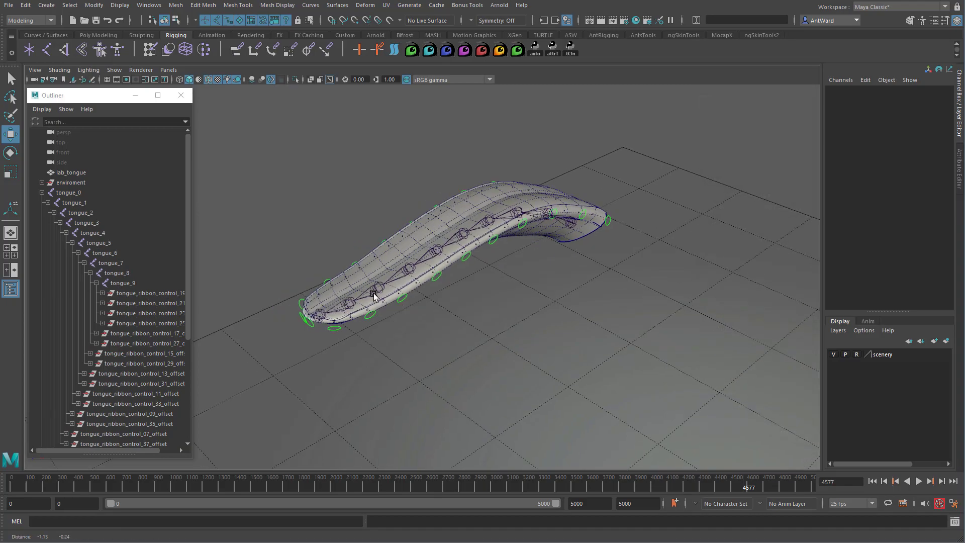
pyautogui.keyDown('alt'); pyautogui.moveTo(500, 276); pyautogui.dragTo(549, 257, button='right'); pyautogui.keyUp('alt')
pyautogui.click(529, 224)
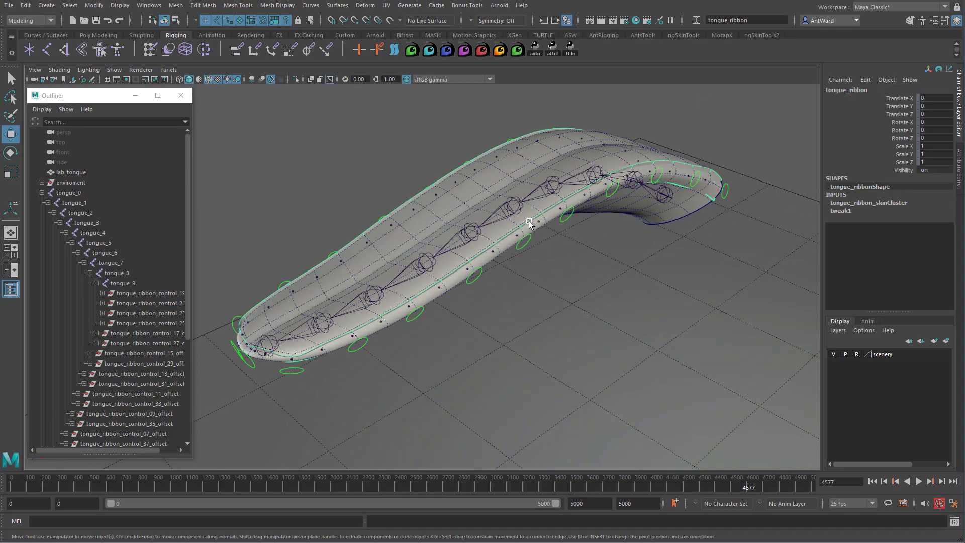
pyautogui.hotkey('ctrl', 'h')
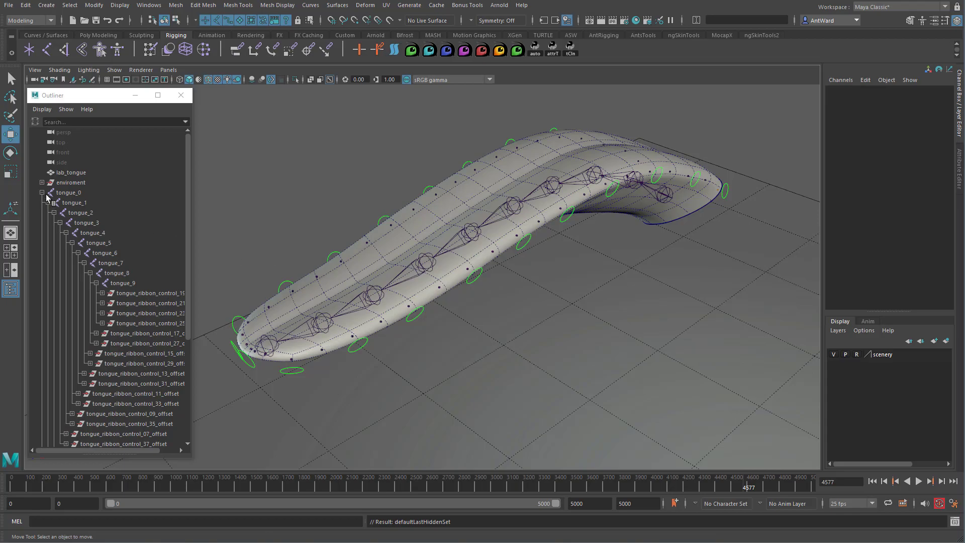
pyautogui.click(42, 192)
# Reveal tongue_ribbon_control_25 in a widened Outliner and select its driver group
pyautogui.keyDown('alt'); pyautogui.moveTo(597, 233); pyautogui.dragTo(517, 258); pyautogui.keyUp('alt')
pyautogui.keyDown('alt'); pyautogui.moveTo(517, 259); pyautogui.dragTo(588, 256, button='right'); pyautogui.keyUp('alt')
pyautogui.keyDown('alt'); pyautogui.moveTo(588, 256); pyautogui.dragTo(478, 255); pyautogui.keyUp('alt')
pyautogui.click(372, 229)
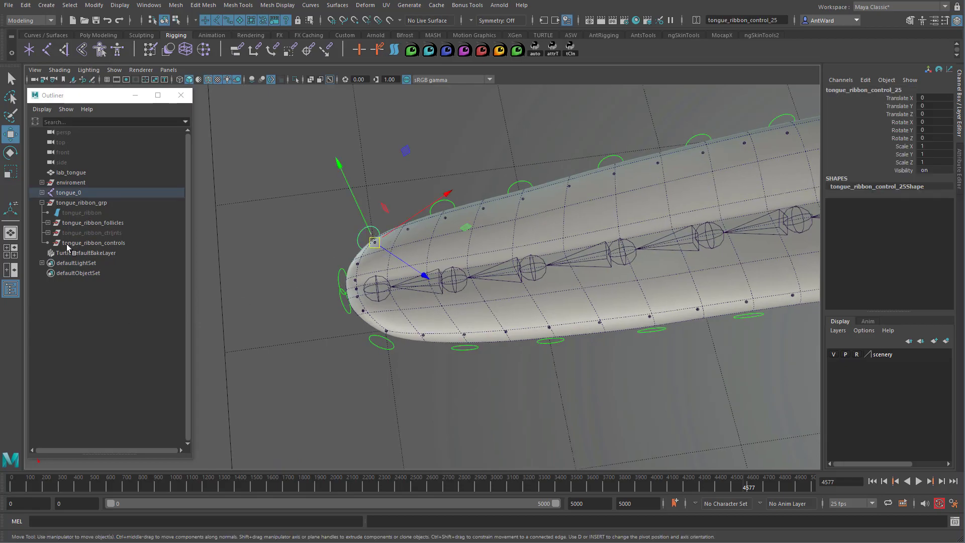
pyautogui.rightClick(138, 354)
pyautogui.click(151, 381)
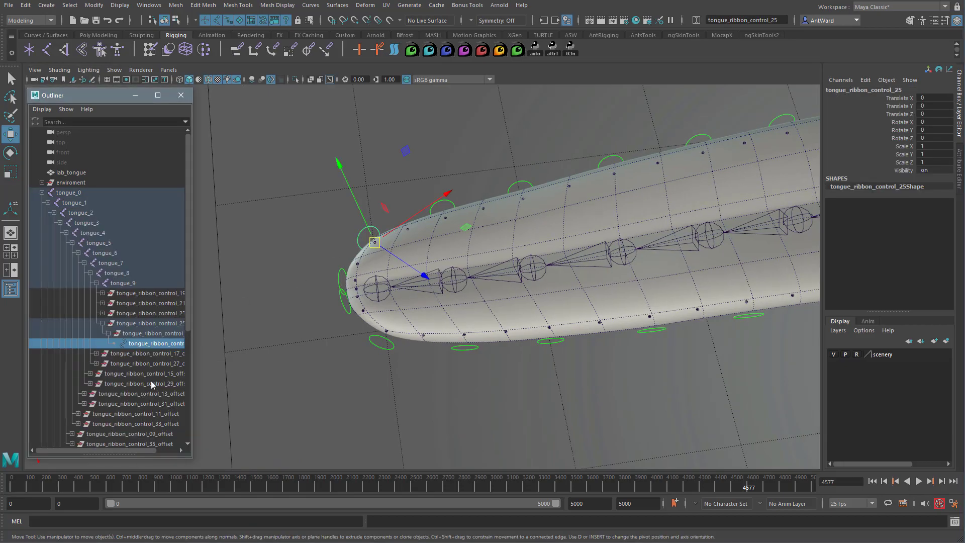
pyautogui.moveTo(194, 356); pyautogui.dragTo(253, 354)
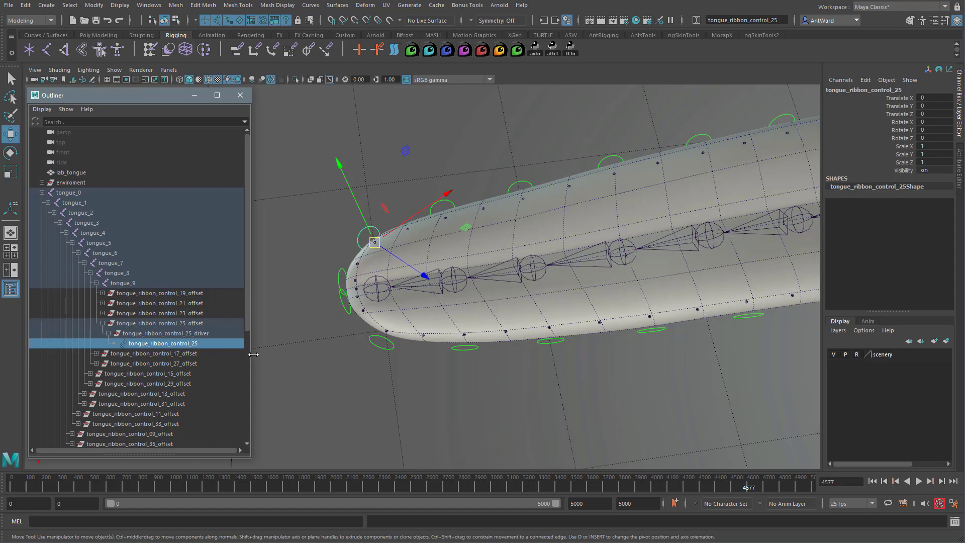
pyautogui.click(195, 333)
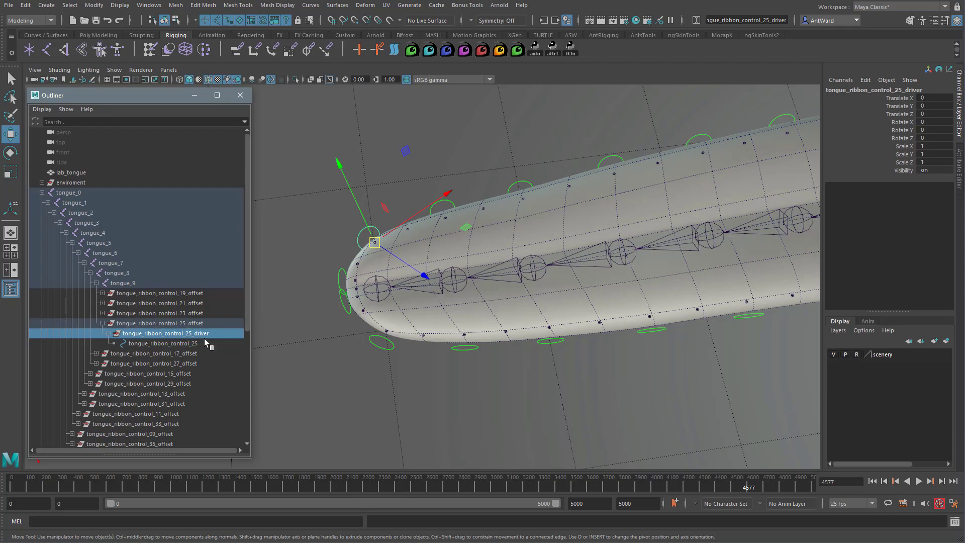
# Hide polygon objects in the viewport so only the joints, controls and follicles are displayed
pyautogui.keyDown('alt'); pyautogui.moveTo(388, 297); pyautogui.dragTo(395, 300); pyautogui.keyUp('alt')
pyautogui.keyDown('alt'); pyautogui.moveTo(395, 300); pyautogui.dragTo(499, 288, button='right'); pyautogui.keyUp('alt')
pyautogui.keyDown('alt'); pyautogui.moveTo(500, 290); pyautogui.dragTo(323, 156); pyautogui.keyUp('alt')
pyautogui.click(112, 78)
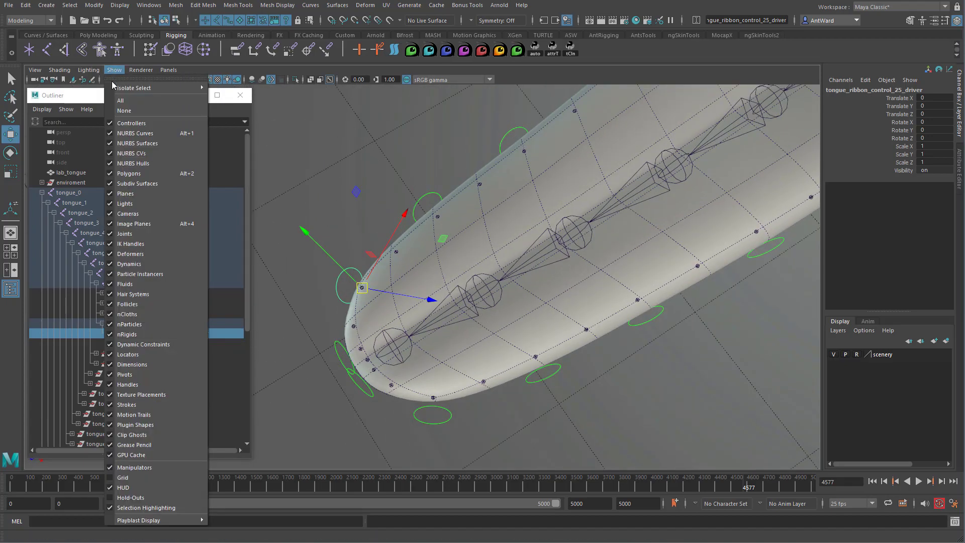
pyautogui.click(141, 173)
# Snap the pivots of the tongue_ribbon_control_19 and tongue_ribbon_control_25 driver groups to the tongue_9 joint
pyautogui.keyDown('alt'); pyautogui.moveTo(452, 276); pyautogui.dragTo(414, 343); pyautogui.keyUp('alt')
pyautogui.click(397, 357)
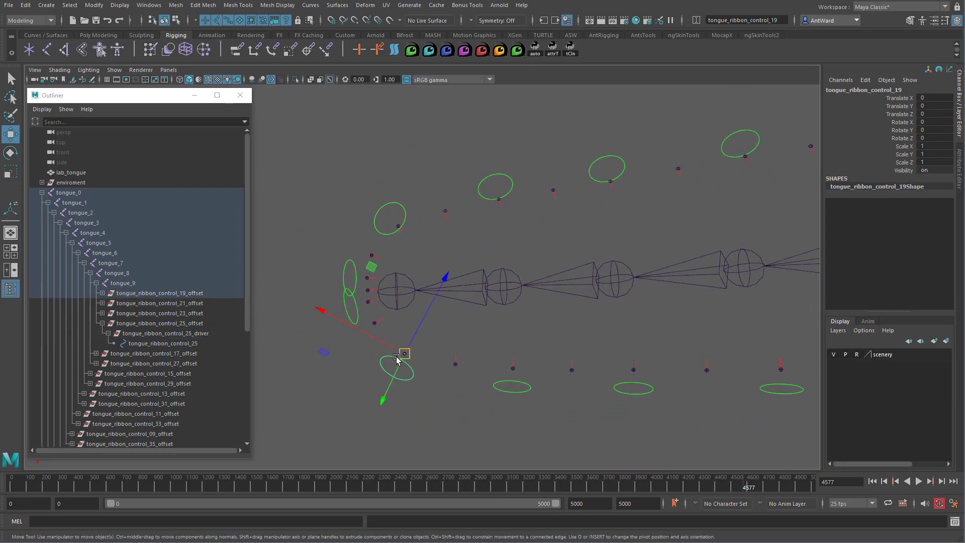
pyautogui.click(377, 218)
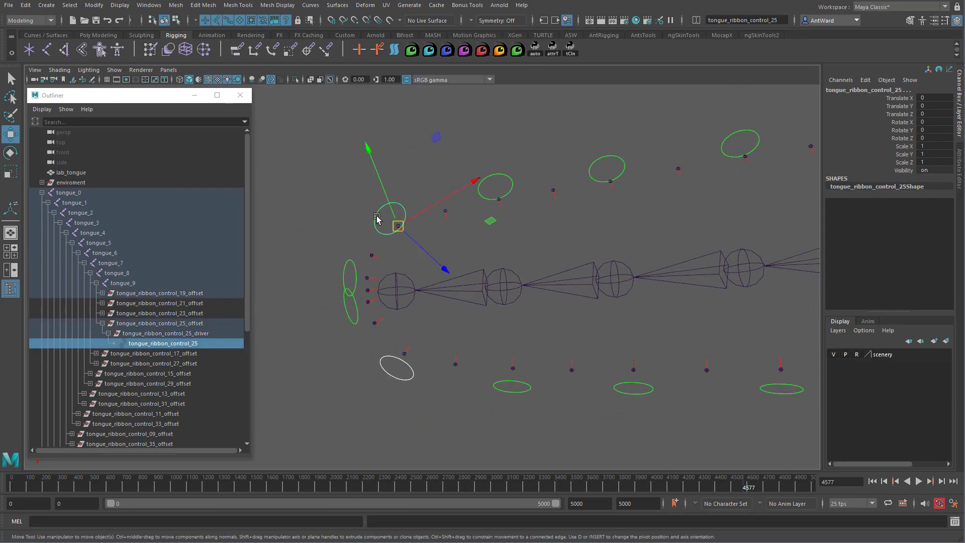
pyautogui.press('Up')
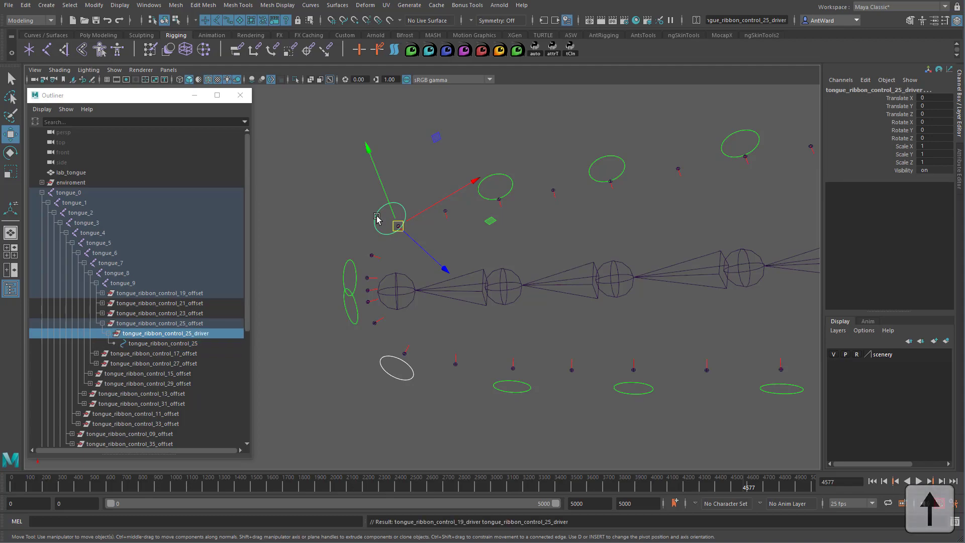
pyautogui.press('Insert')
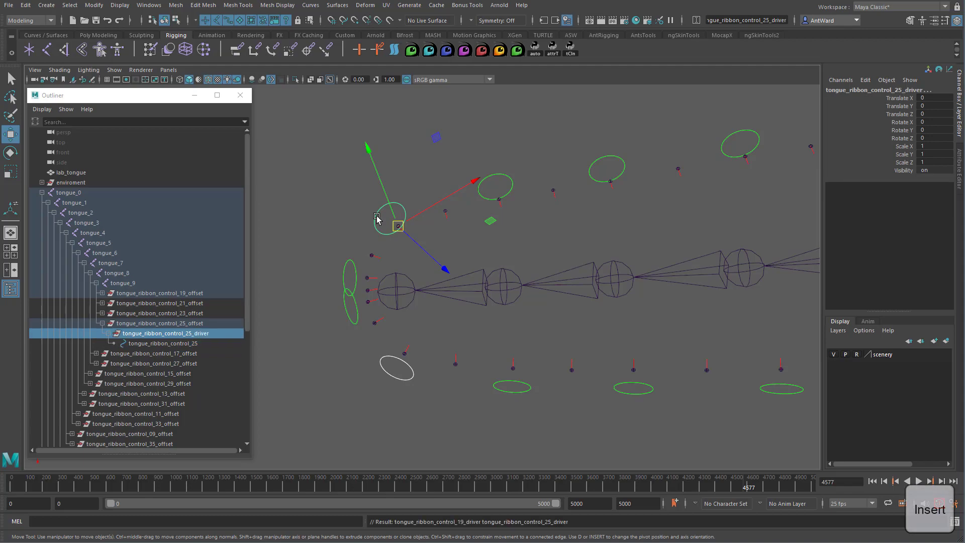
pyautogui.press('v')
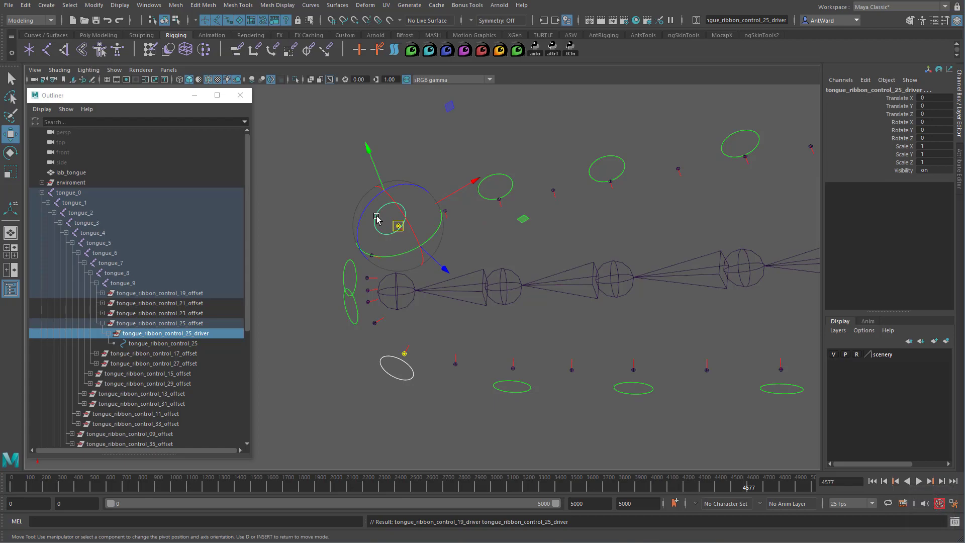
pyautogui.press('v')
pyautogui.moveTo(402, 288); pyautogui.dragTo(396, 294, button='middle')
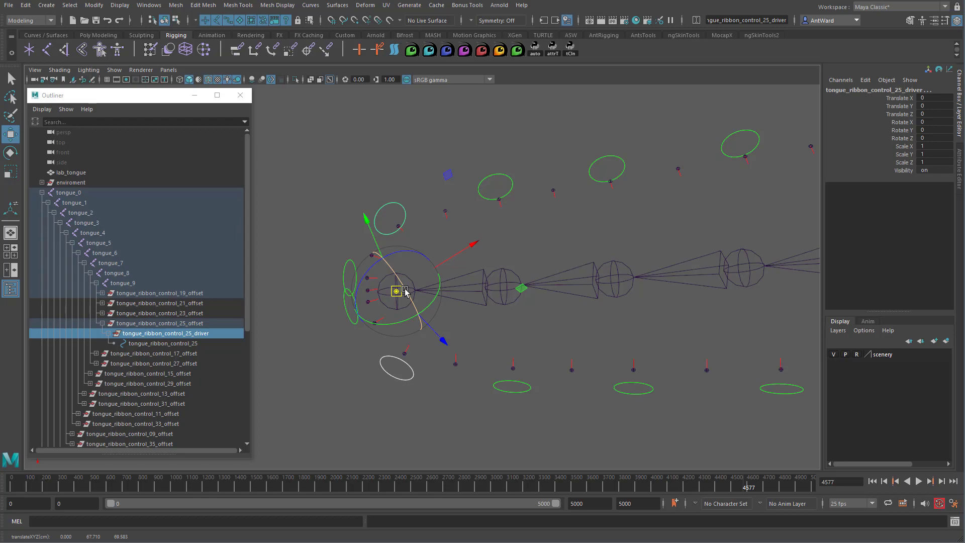
# Try snapping the pivots of controls 17 and 27 to tongue_8 and controls 15 and 29 to tongue_7
pyautogui.click(497, 198)
pyautogui.keyDown('shift'); pyautogui.click(519, 384); pyautogui.keyUp('shift')
pyautogui.moveTo(513, 369); pyautogui.dragTo(503, 292)
pyautogui.click(610, 180)
pyautogui.keyDown('shift'); pyautogui.click(633, 391); pyautogui.keyUp('shift')
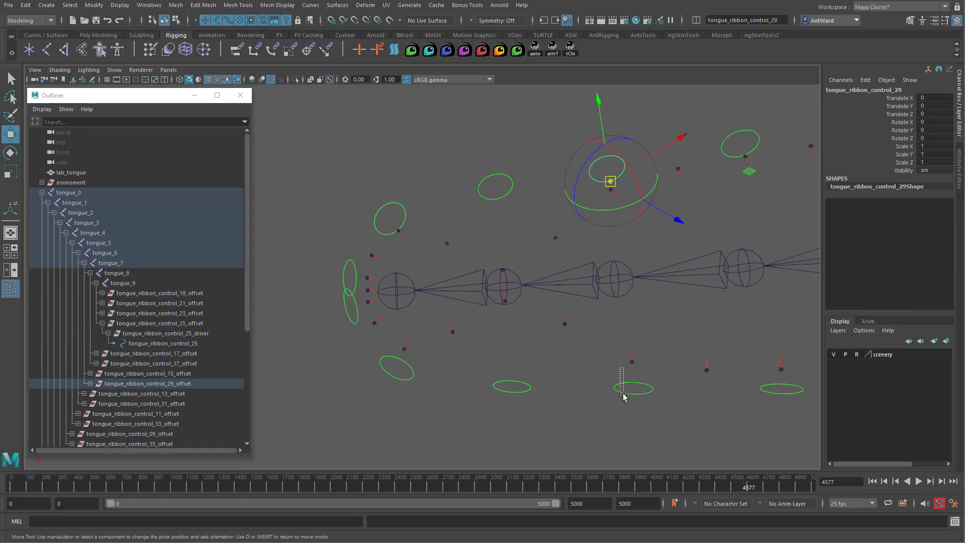
pyautogui.moveTo(634, 369); pyautogui.dragTo(615, 287)
pyautogui.scroll(-3, 672, 392)
pyautogui.keyDown('alt'); pyautogui.moveTo(672, 392); pyautogui.dragTo(565, 414, button='middle'); pyautogui.keyUp('alt')
# Undo the pivot moves made on the controls and snap the tip controls' driver group pivots to the tongue_9 joint
pyautogui.hotkey('ctrl', 'z')
pyautogui.press('Up')
pyautogui.keyDown('alt'); pyautogui.moveTo(802, 196); pyautogui.dragTo(798, 197); pyautogui.keyUp('alt')
pyautogui.hotkey('ctrl', 'z')
pyautogui.hotkey('ctrl', 'z')
pyautogui.hotkey('ctrl', 'z')
pyautogui.hotkey('ctrl', 'z')
pyautogui.press('Up')
pyautogui.middleClick(377, 306)
# Snap the driver group pivots of tongue_ribbon_control_17 and tongue_ribbon_control_27 to the tongue_8 joint
pyautogui.click(456, 218)
pyautogui.keyDown('shift'); pyautogui.click(466, 388); pyautogui.keyUp('shift')
pyautogui.press('Up')
pyautogui.middleClick(460, 301)
# Snap the driver group pivots of tongue_ribbon_control_15 and tongue_ribbon_control_29 to the tongue_7 joint
pyautogui.click(555, 204)
pyautogui.keyDown('shift'); pyautogui.click(559, 388); pyautogui.keyUp('shift')
pyautogui.press('Up')
pyautogui.middleClick(557, 294)
# Snap the driver group pivots of tongue_ribbon_control_13 and tongue_ribbon_control_31 to the tongue_6 joint
pyautogui.click(653, 196)
pyautogui.keyDown('shift'); pyautogui.click(673, 387); pyautogui.keyUp('shift')
pyautogui.press('Up')
pyautogui.middleClick(651, 287)
# Snap the driver group pivots of the following control pairs toward the tongue base to their matching chain joints
pyautogui.keyDown('alt'); pyautogui.moveTo(771, 362); pyautogui.dragTo(485, 405, button='middle'); pyautogui.keyUp('alt')
pyautogui.click(457, 224)
pyautogui.click(561, 215)
pyautogui.keyDown('shift'); pyautogui.click(574, 429); pyautogui.keyUp('shift')
pyautogui.press('Up')
pyautogui.middleClick(559, 306)
pyautogui.click(668, 207)
pyautogui.keyDown('shift'); pyautogui.click(700, 424); pyautogui.keyUp('shift')
pyautogui.keyDown('alt'); pyautogui.moveTo(699, 424); pyautogui.dragTo(542, 372, button='middle'); pyautogui.keyUp('alt')
pyautogui.press('Up')
# Snap the driver group pivots of controls 03 and 41 to tongue_1, and of controls 01 and 43 to tongue_0
pyautogui.click(609, 180)
pyautogui.keyDown('shift'); pyautogui.click(624, 379); pyautogui.keyUp('shift')
pyautogui.click(707, 204)
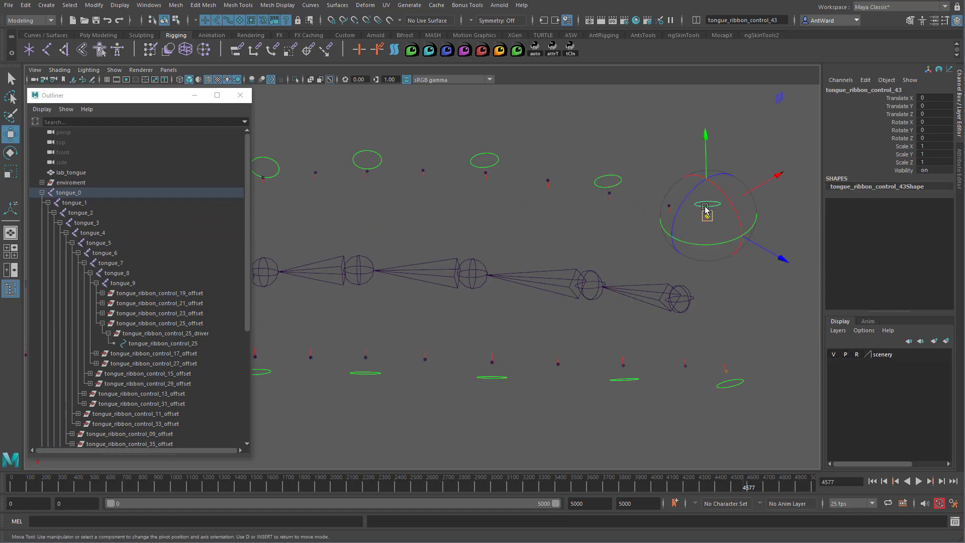
pyautogui.keyDown('shift'); pyautogui.click(730, 383); pyautogui.keyUp('shift')
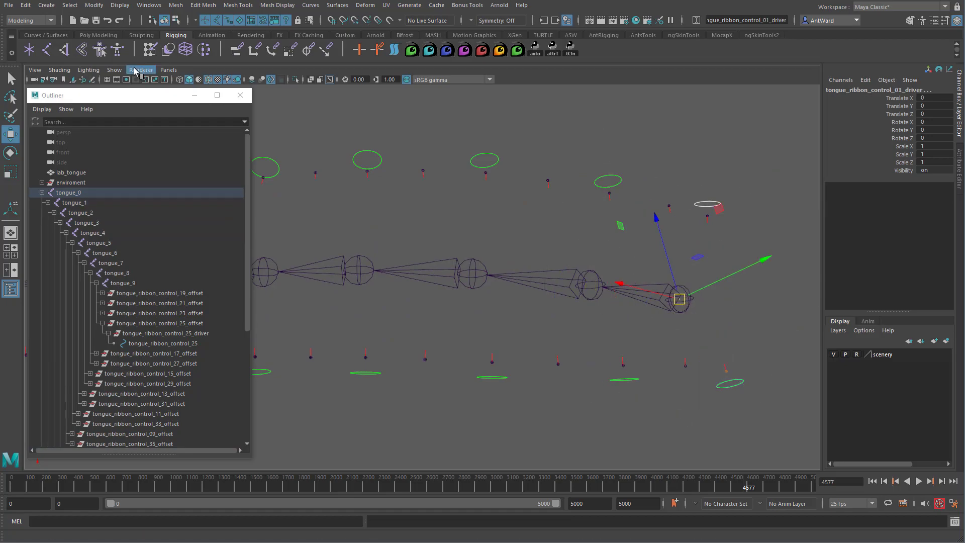
# Show polygon objects in the viewport again
pyautogui.click(114, 70)
pyautogui.click(129, 173)
pyautogui.keyDown('alt'); pyautogui.moveTo(493, 311); pyautogui.dragTo(547, 383); pyautogui.keyUp('alt')
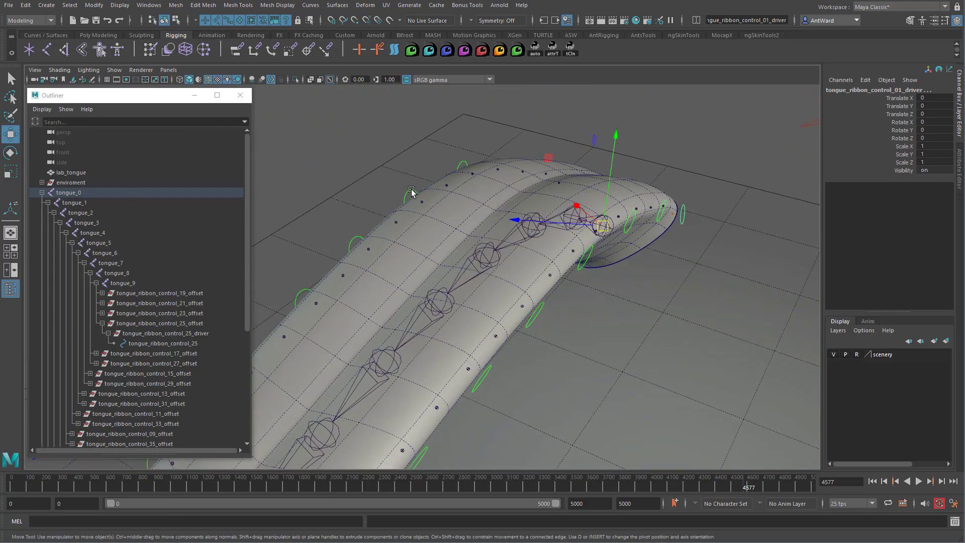
# Test-rotate the driver groups of tongue_ribbon_control_07 and tongue_ribbon_control_37, and reset their rotation to 0
pyautogui.click(411, 192)
pyautogui.keyDown('shift'); pyautogui.click(582, 272); pyautogui.keyUp('shift')
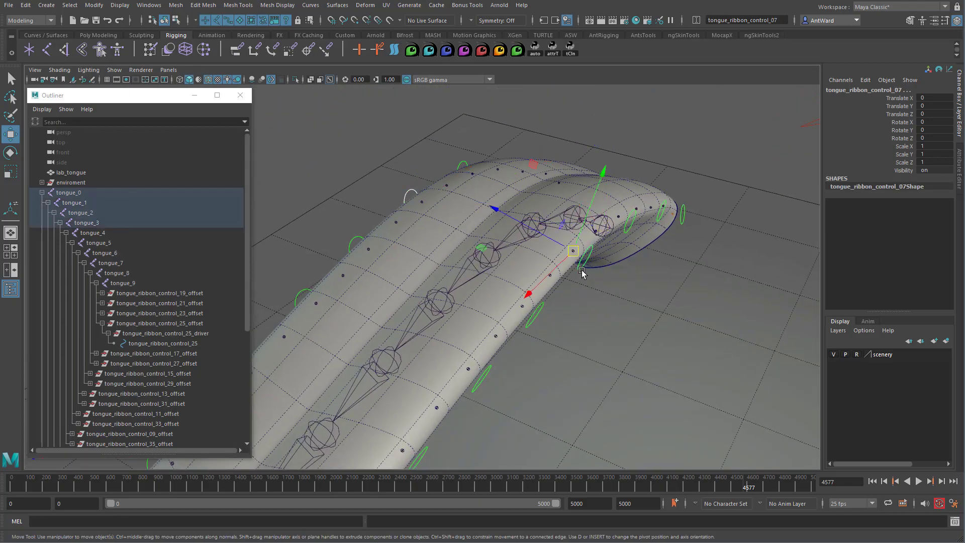
pyautogui.press('Up')
pyautogui.press('e')
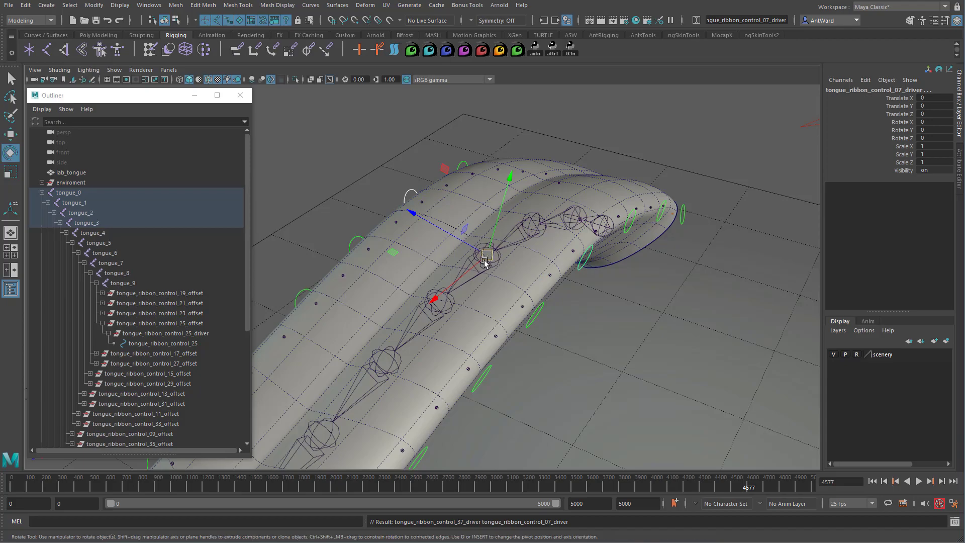
pyautogui.moveTo(538, 195); pyautogui.dragTo(578, 339)
pyautogui.moveTo(903, 122); pyautogui.dragTo(903, 138)
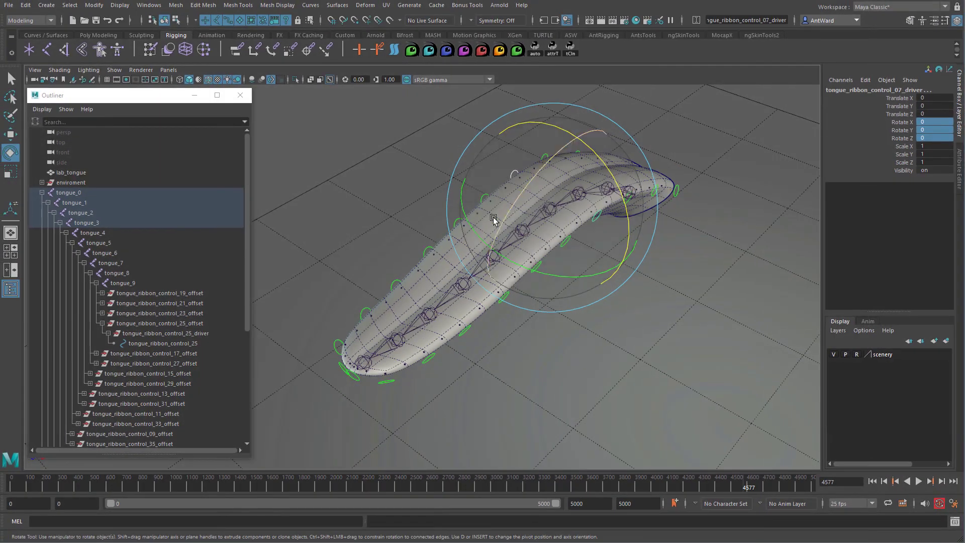
# Select the tongue_0 joint and collapse its hierarchy in a narrowed Outliner
pyautogui.keyDown('alt'); pyautogui.moveTo(491, 215); pyautogui.dragTo(692, 245); pyautogui.keyUp('alt')
pyautogui.click(651, 235)
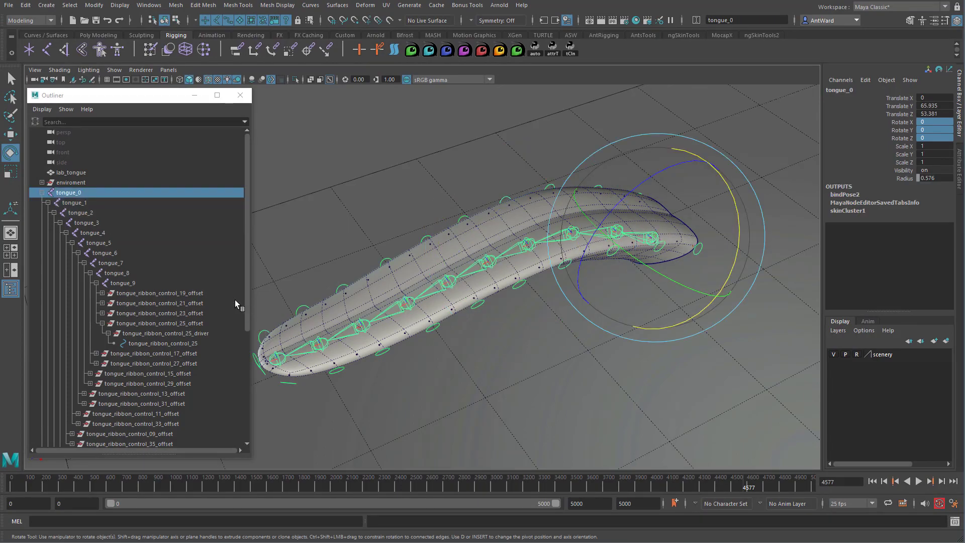
pyautogui.click(42, 193)
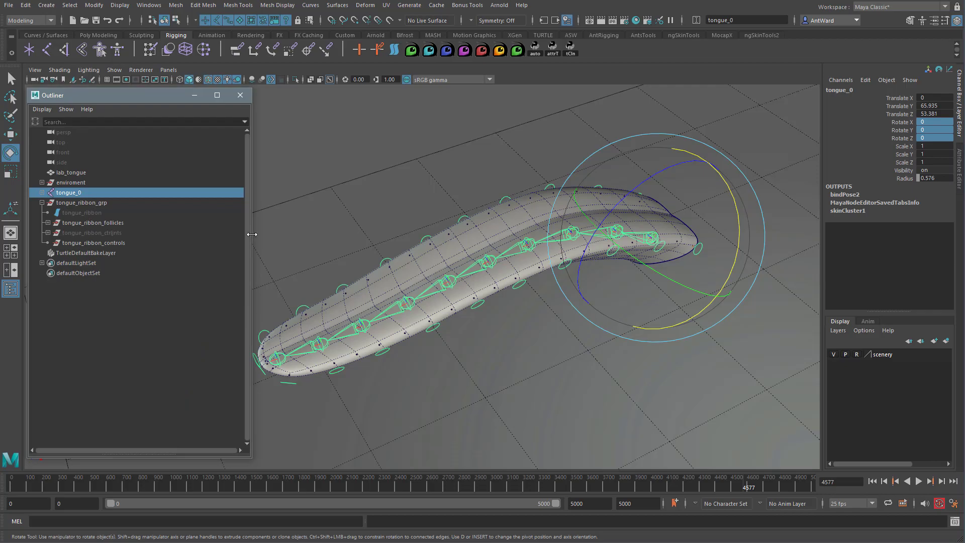
pyautogui.moveTo(252, 235); pyautogui.dragTo(136, 237)
pyautogui.keyDown('alt'); pyautogui.moveTo(637, 177); pyautogui.dragTo(642, 185); pyautogui.keyUp('alt')
pyautogui.keyDown('alt'); pyautogui.moveTo(642, 186); pyautogui.dragTo(586, 189, button='middle'); pyautogui.keyUp('alt')
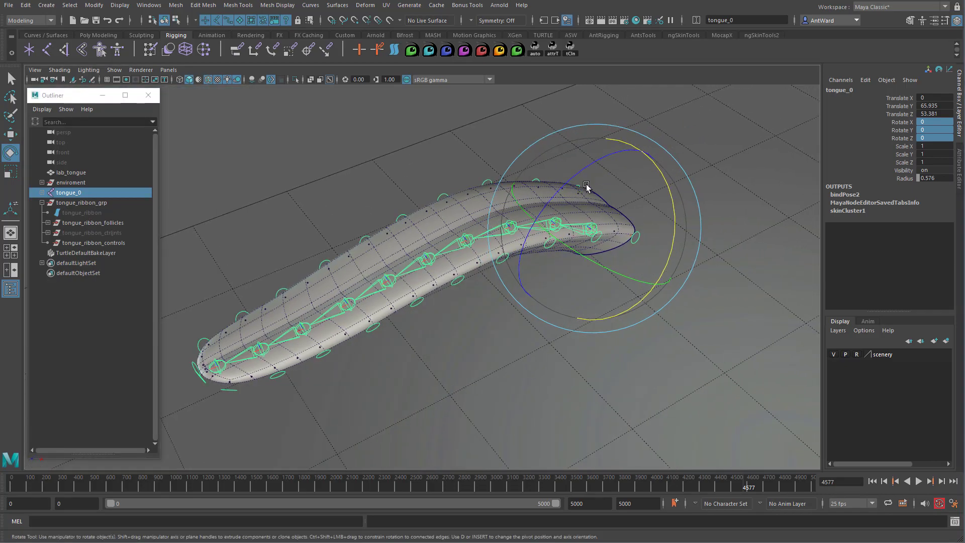
# Run Dynamic Joints on tongue_0 with the name tongue, control scale 1.00 and dynamics excluded
pyautogui.keyDown('alt'); pyautogui.moveTo(587, 189); pyautogui.dragTo(586, 196); pyautogui.keyUp('alt')
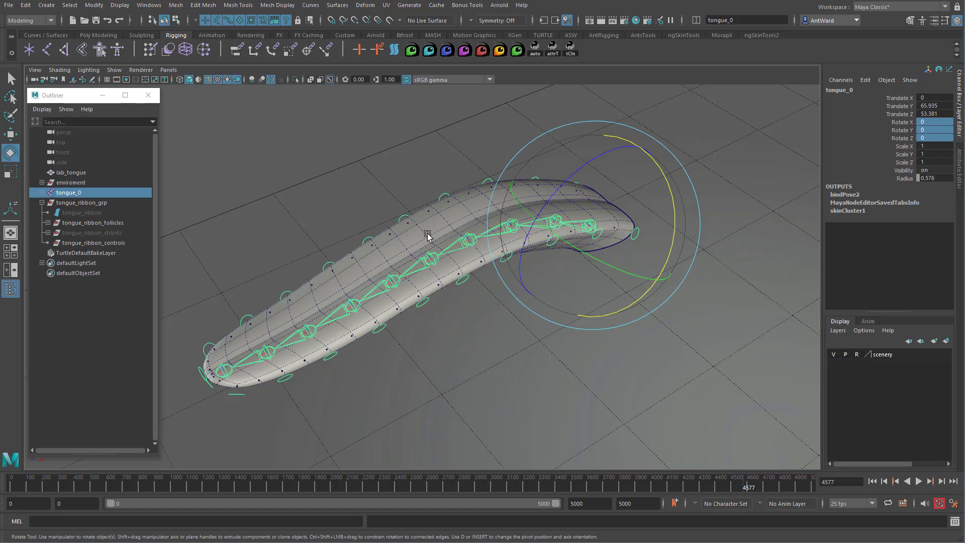
pyautogui.click(517, 51)
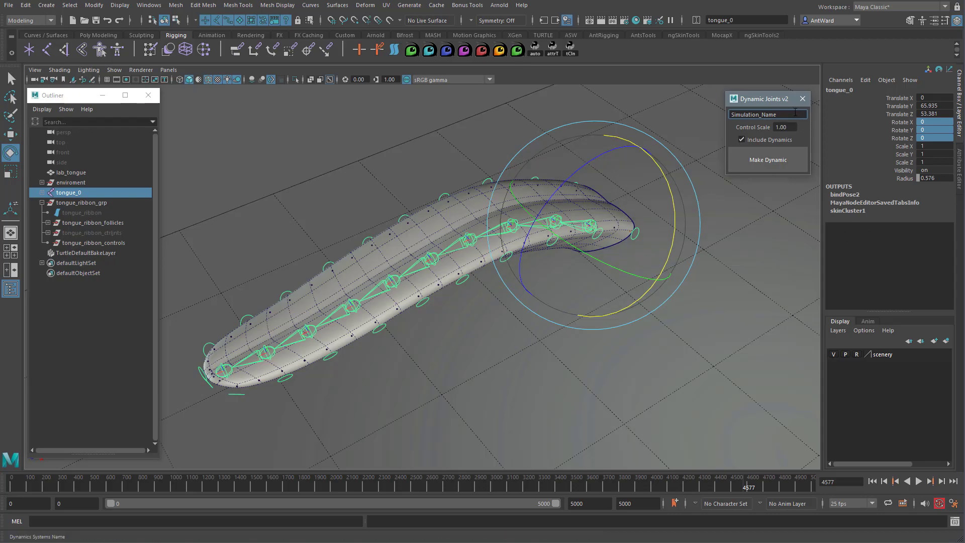
pyautogui.moveTo(778, 115); pyautogui.dragTo(732, 114)
pyautogui.press('BackSpace')
pyautogui.press('Return')
pyautogui.click(740, 139)
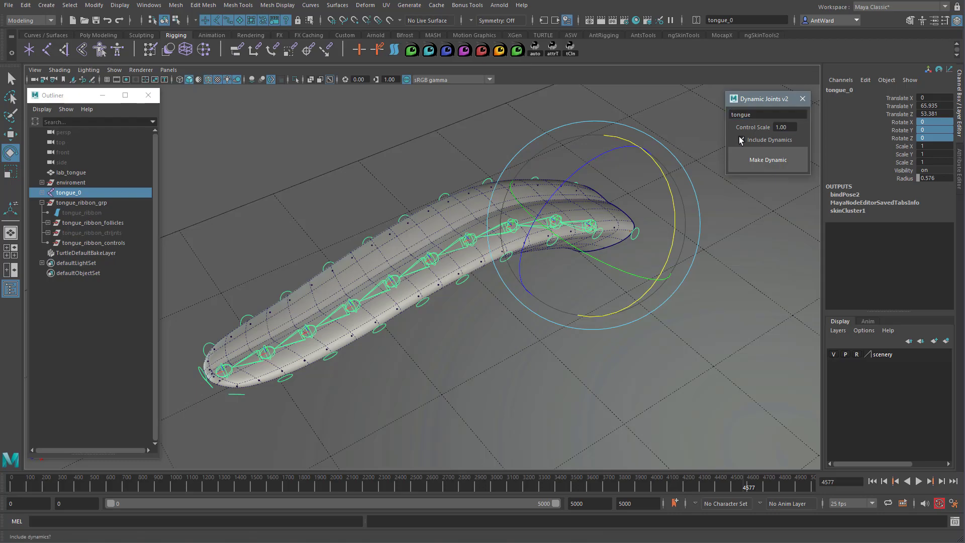
pyautogui.click(783, 160)
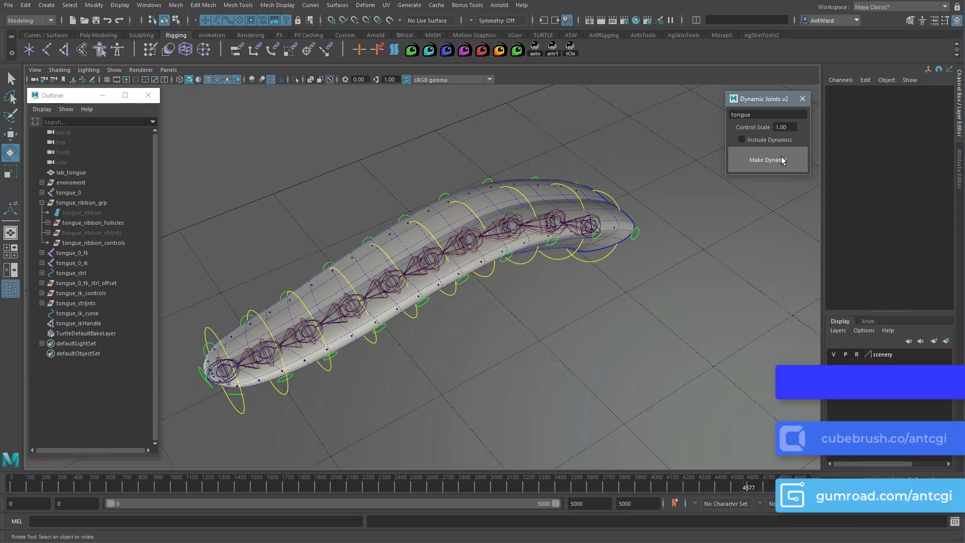
# Test-rotate the tongue FK controls from tongue_9_fk_ctrl to tongue_1_fk_ctrl together, and undo the rotation
pyautogui.keyDown('alt'); pyautogui.moveTo(513, 303); pyautogui.dragTo(524, 299); pyautogui.keyUp('alt')
pyautogui.click(247, 298)
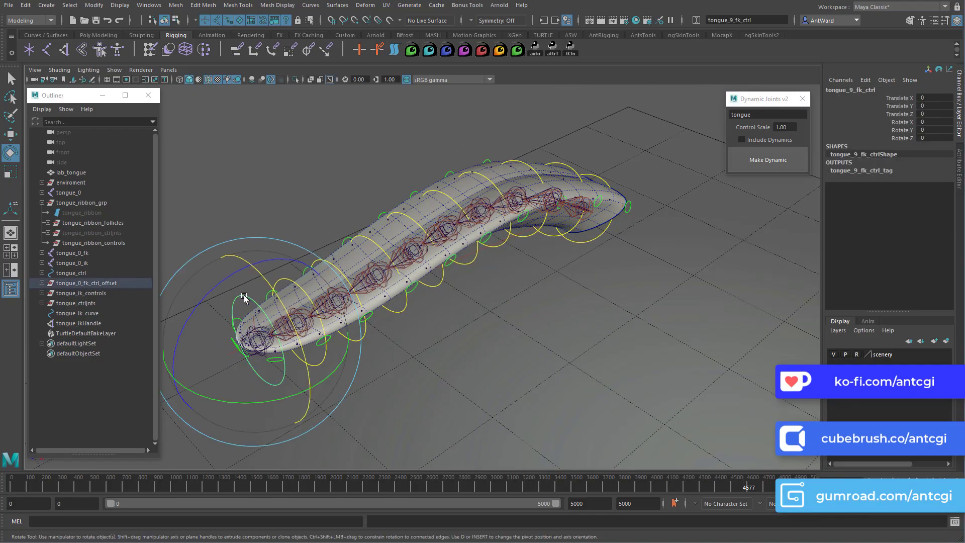
pyautogui.press('w')
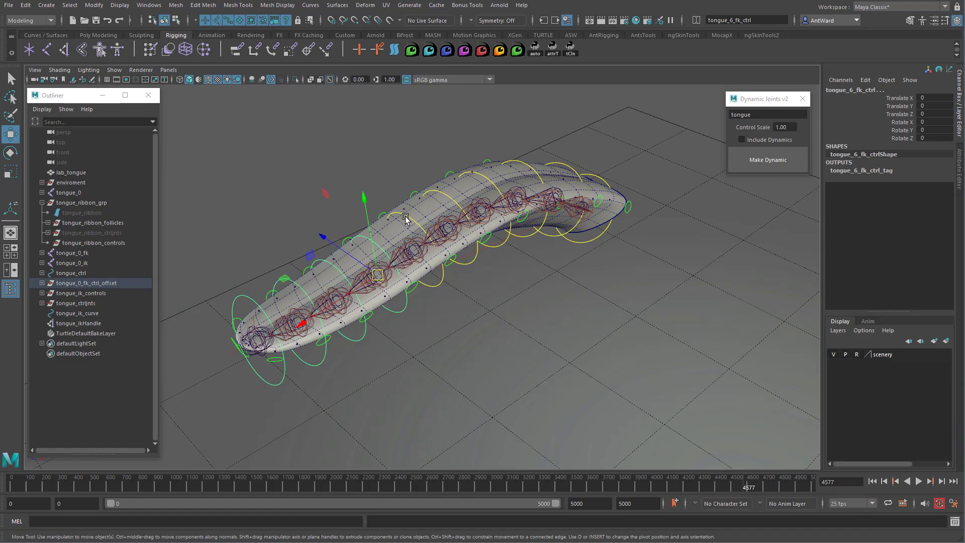
pyautogui.click(450, 192)
pyautogui.moveTo(450, 192); pyautogui.dragTo(586, 181)
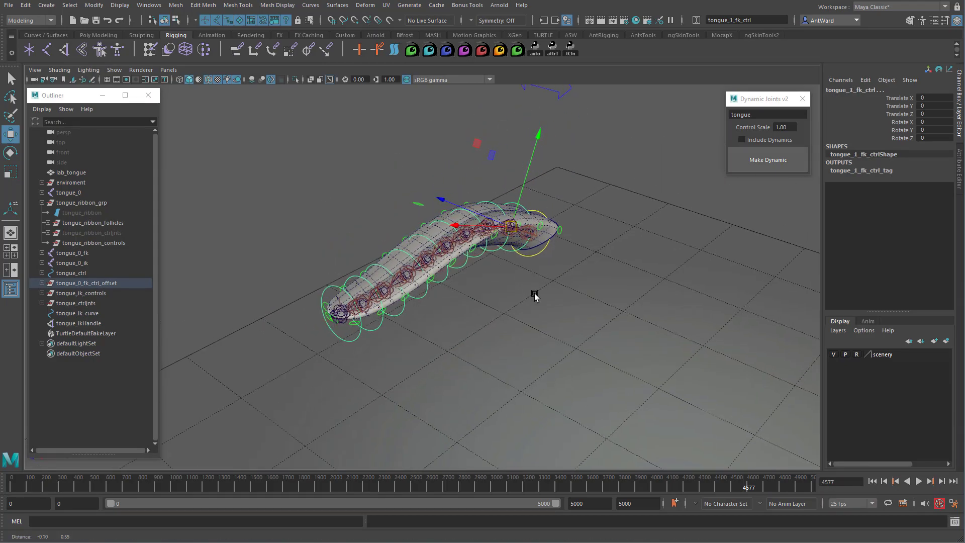
pyautogui.scroll(-3, 540, 334)
pyautogui.press('e')
pyautogui.keyDown('alt'); pyautogui.moveTo(447, 384); pyautogui.dragTo(460, 332, button='middle'); pyautogui.keyUp('alt')
pyautogui.scroll(1, 460, 333)
pyautogui.moveTo(523, 236); pyautogui.dragTo(512, 264)
pyautogui.hotkey('ctrl', 'z')
pyautogui.hotkey('ctrl', 'z')
pyautogui.keyDown('alt'); pyautogui.moveTo(516, 292); pyautogui.dragTo(512, 348, button='middle'); pyautogui.keyUp('alt')
# Close the Dynamic Joints window and set the FK IK Switch of tongue_ctrl to 1
pyautogui.click(608, 137)
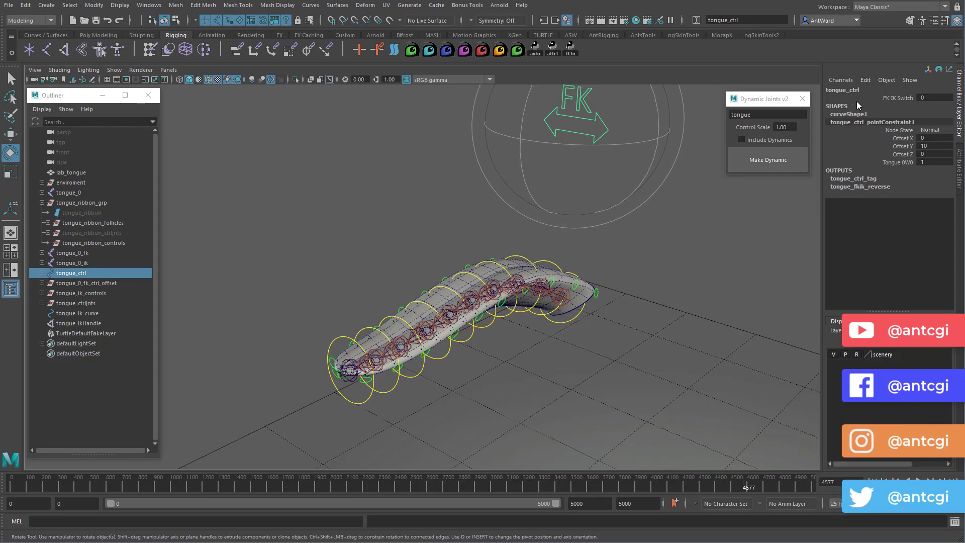
pyautogui.click(801, 99)
pyautogui.click(895, 98)
pyautogui.keyDown('alt'); pyautogui.moveTo(676, 217); pyautogui.dragTo(689, 280, button='middle'); pyautogui.keyUp('alt')
pyautogui.keyDown('alt'); pyautogui.moveTo(368, 418); pyautogui.dragTo(457, 341, button='middle'); pyautogui.keyUp('alt')
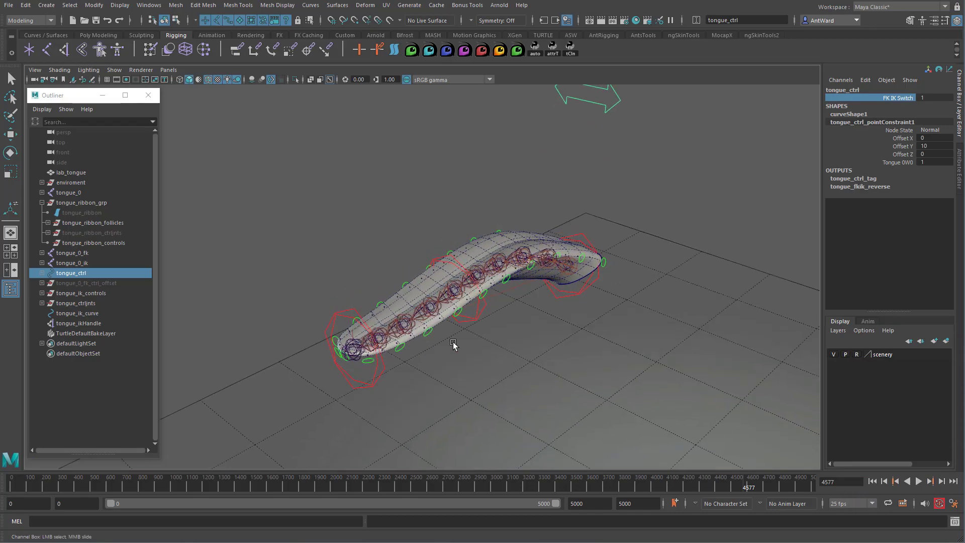
# Test-rotate the IK control at the tongue's base and test-move tongue_5_ik_ctrl, undoing each change
pyautogui.click(577, 300)
pyautogui.moveTo(593, 283); pyautogui.dragTo(571, 304)
pyautogui.hotkey('ctrl', 'z')
pyautogui.moveTo(647, 217); pyautogui.dragTo(557, 333)
pyautogui.hotkey('ctrl', 'z')
pyautogui.hotkey('ctrl', 'z')
pyautogui.click(443, 287)
pyautogui.press('w')
pyautogui.moveTo(456, 293); pyautogui.dragTo(485, 261)
pyautogui.hotkey('ctrl', 'z')
pyautogui.keyDown('alt'); pyautogui.moveTo(362, 386); pyautogui.dragTo(469, 347, button='right'); pyautogui.keyUp('alt')
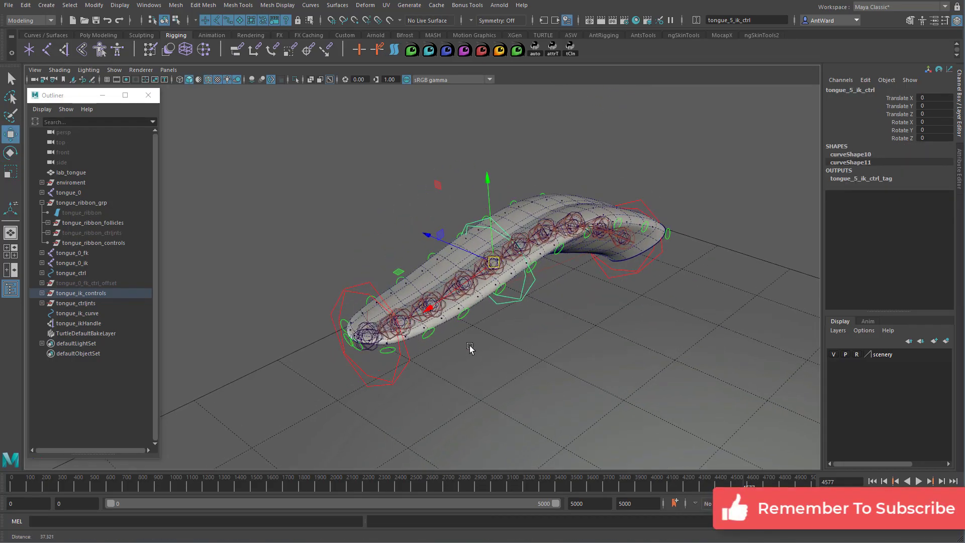
# Rotate tongue_9_ik_ctrl at the tongue's tip and hide joints in the viewport
pyautogui.click(393, 375)
pyautogui.press('e')
pyautogui.moveTo(365, 337); pyautogui.dragTo(347, 367)
pyautogui.click(114, 70)
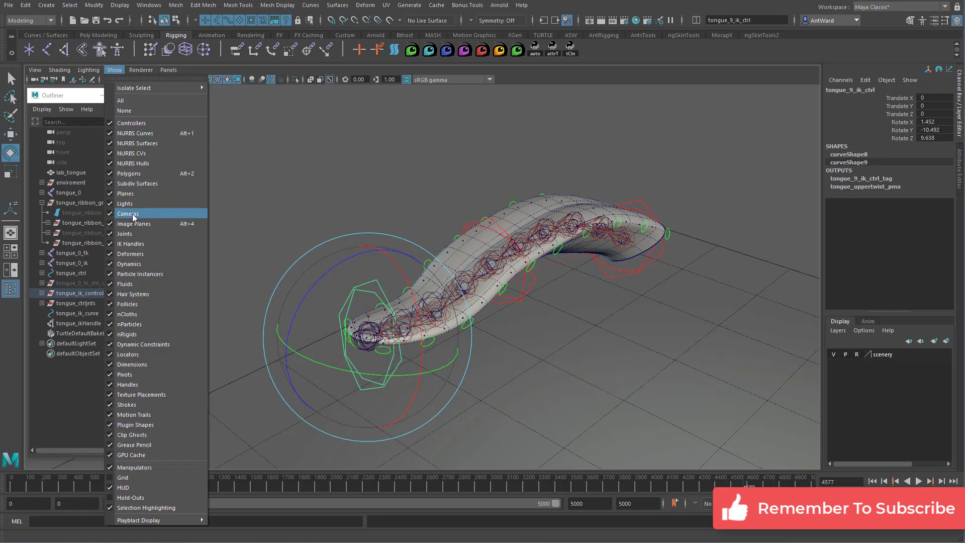
pyautogui.click(131, 233)
# Rotate tongue_9_ik_ctrl further and move it away from the base to stretch the tongue
pyautogui.moveTo(379, 295); pyautogui.dragTo(207, 390)
pyautogui.press('w')
pyautogui.keyDown('alt'); pyautogui.moveTo(523, 254); pyautogui.dragTo(538, 312); pyautogui.keyUp('alt')
pyautogui.scroll(-3, 538, 312)
pyautogui.moveTo(276, 417); pyautogui.dragTo(414, 346)
pyautogui.keyDown('alt'); pyautogui.moveTo(415, 346); pyautogui.dragTo(704, 326, button='right'); pyautogui.keyUp('alt')
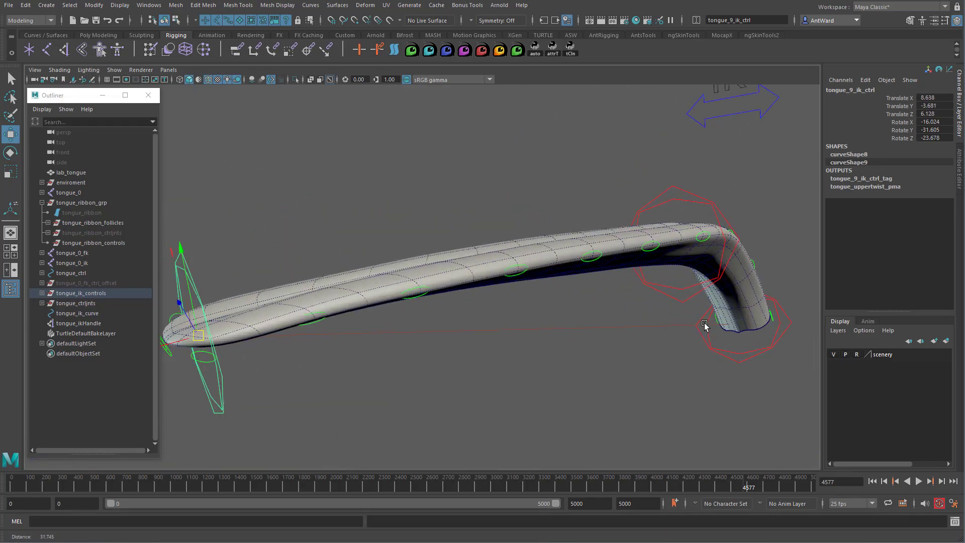
# Select tongue_ribbon_control_15 and reveal it in a widened Outliner
pyautogui.click(422, 290)
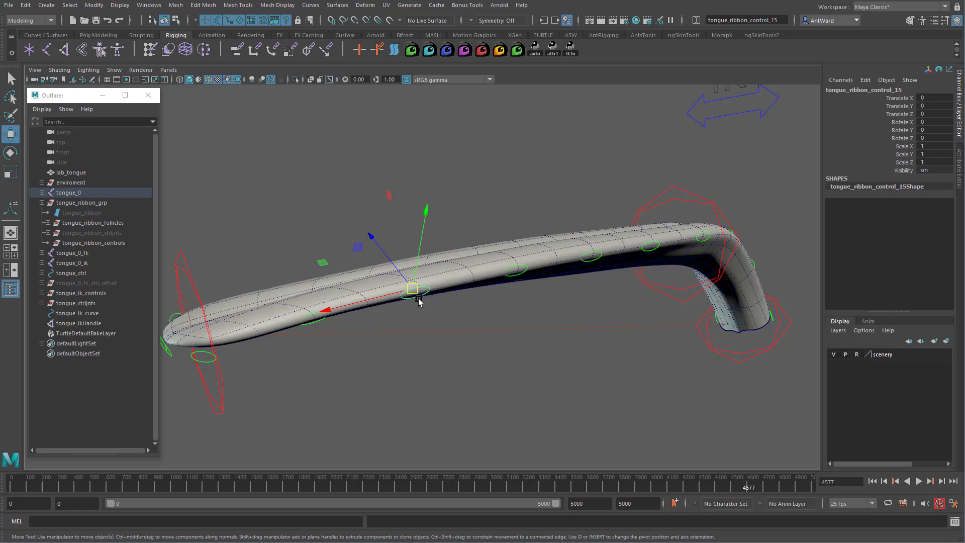
pyautogui.rightClick(73, 385)
pyautogui.click(94, 414)
pyautogui.moveTo(160, 392); pyautogui.dragTo(226, 392)
pyautogui.keyDown('alt'); pyautogui.moveTo(472, 263); pyautogui.dragTo(486, 294); pyautogui.keyUp('alt')
# Test-rotate the driver group of tongue_ribbon_control_15 and undo the rotation
pyautogui.press('e')
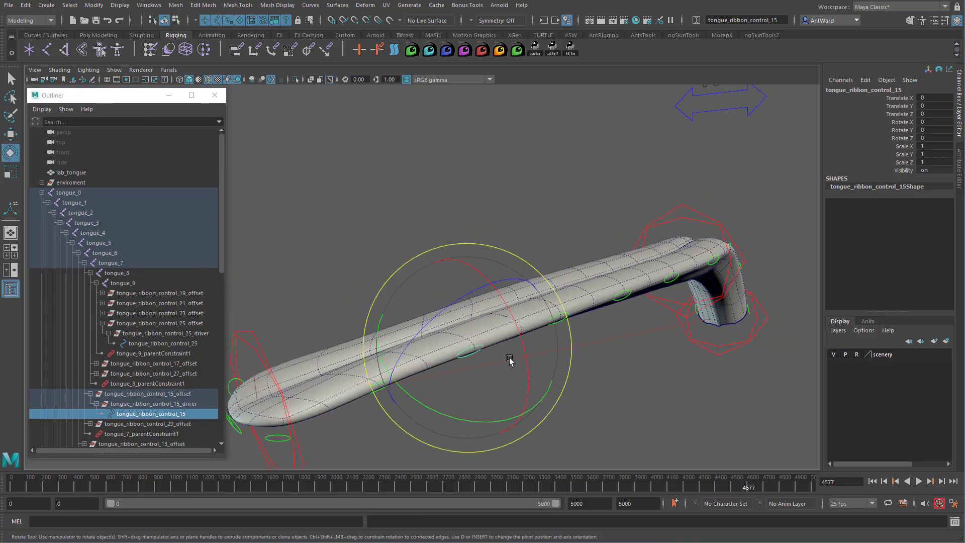
pyautogui.press('Up')
pyautogui.moveTo(504, 360)
pyautogui.mouseDown()
pyautogui.moveTo(487, 318)
pyautogui.moveTo(479, 369)
pyautogui.moveTo(459, 285)
pyautogui.moveTo(465, 274)
pyautogui.moveTo(491, 367)
pyautogui.mouseUp()
pyautogui.hotkey('ctrl', 'z')
pyautogui.keyDown('alt'); pyautogui.moveTo(678, 353); pyautogui.dragTo(437, 318); pyautogui.keyUp('alt')
pyautogui.press('w')
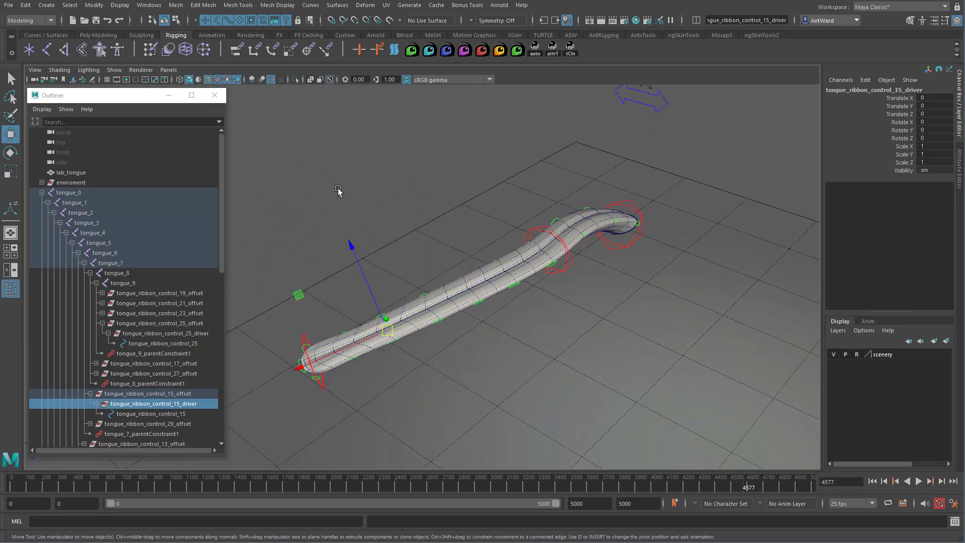
# Reset all translation and rotation values of tongue_9_ik_ctrl to 0
pyautogui.click(337, 186)
pyautogui.click(303, 339)
pyautogui.moveTo(935, 98); pyautogui.dragTo(937, 139)
pyautogui.write('0')
pyautogui.press('Return')
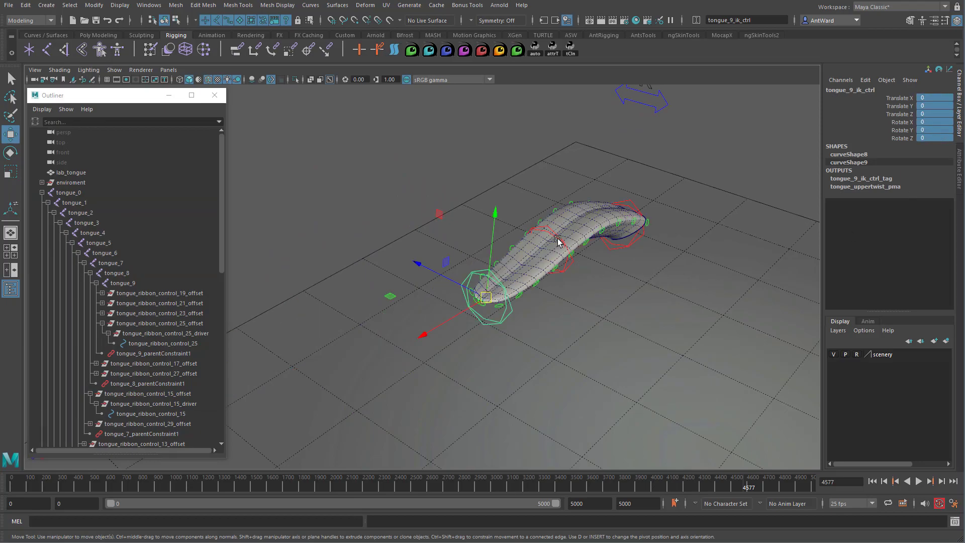
pyautogui.keyDown('alt'); pyautogui.moveTo(558, 239); pyautogui.dragTo(455, 257); pyautogui.keyUp('alt')
pyautogui.keyDown('alt'); pyautogui.moveTo(456, 257); pyautogui.dragTo(550, 250, button='right'); pyautogui.keyUp('alt')
pyautogui.keyDown('alt'); pyautogui.moveTo(551, 250); pyautogui.dragTo(543, 264, button='middle'); pyautogui.keyUp('alt')
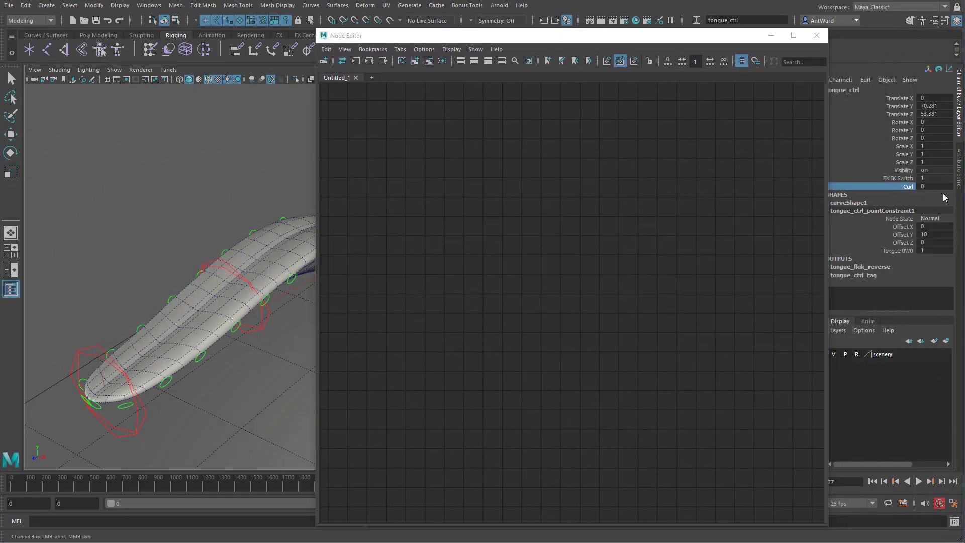
# Test-rotate the driver group of tongue_ribbon_control_07 and undo the rotation
pyautogui.moveTo(151, 171)
pyautogui.mouseDown(button='middle')
pyautogui.moveTo(244, 168)
pyautogui.moveTo(135, 170)
pyautogui.mouseUp(button='middle')
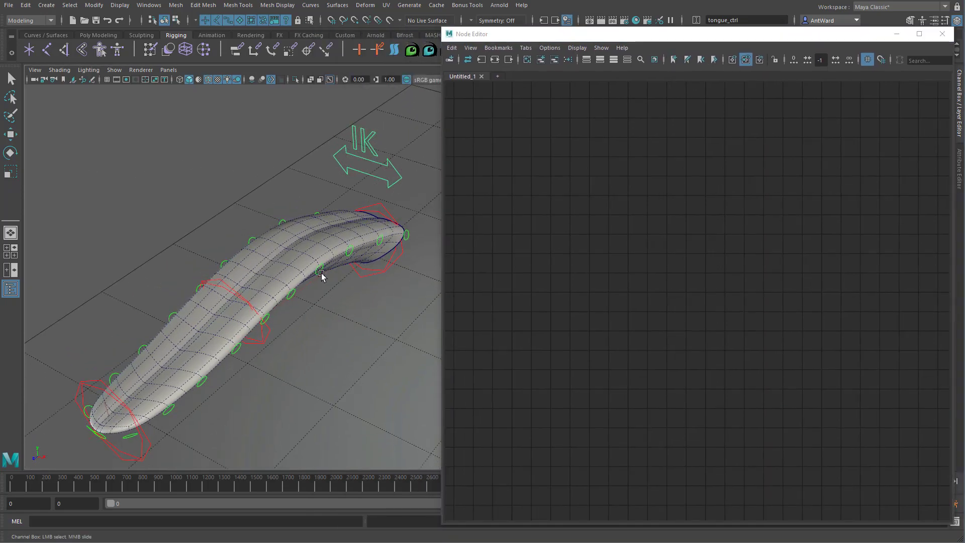
pyautogui.press('q')
pyautogui.click(321, 273)
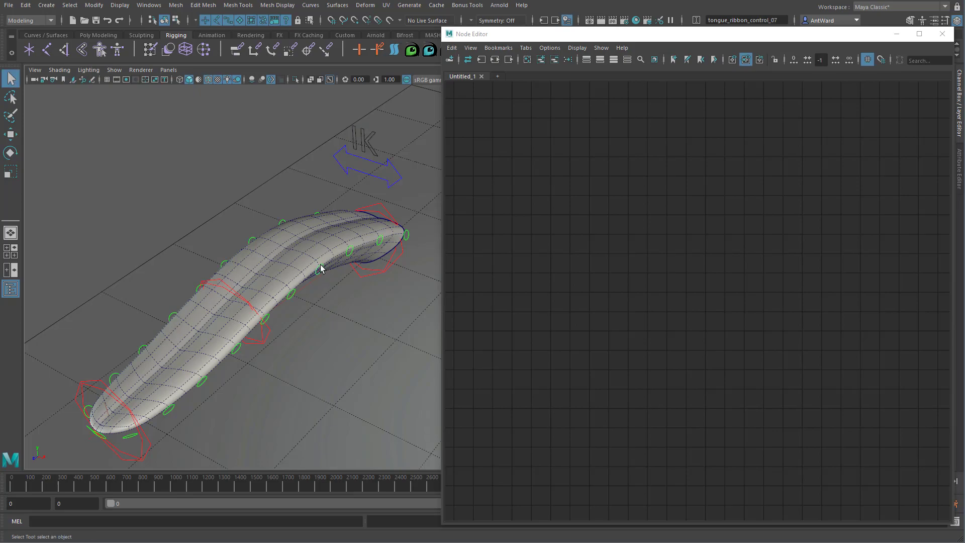
pyautogui.press('Up')
pyautogui.press('e')
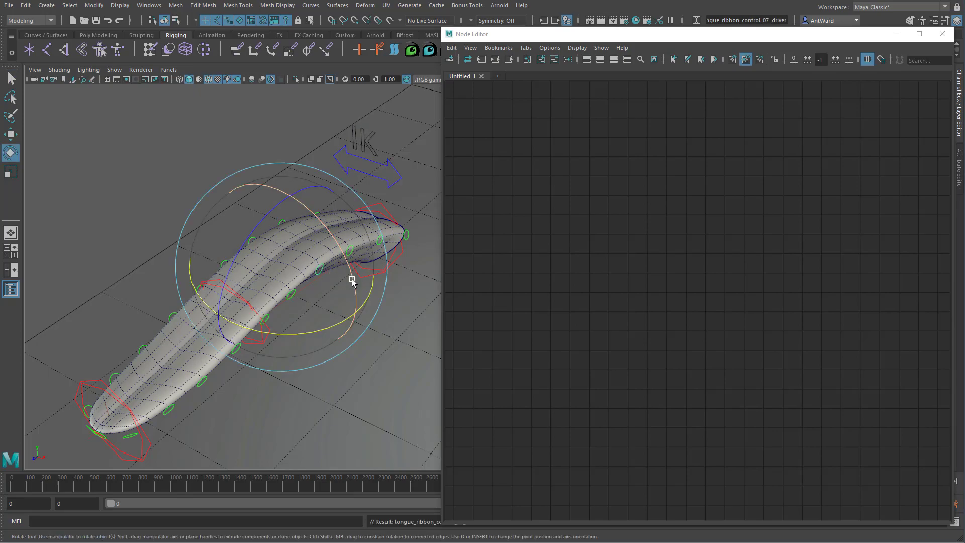
pyautogui.moveTo(352, 279); pyautogui.dragTo(300, 216)
pyautogui.hotkey('ctrl', 'z')
pyautogui.keyDown('alt'); pyautogui.moveTo(271, 273); pyautogui.dragTo(336, 260, button='right'); pyautogui.keyUp('alt')
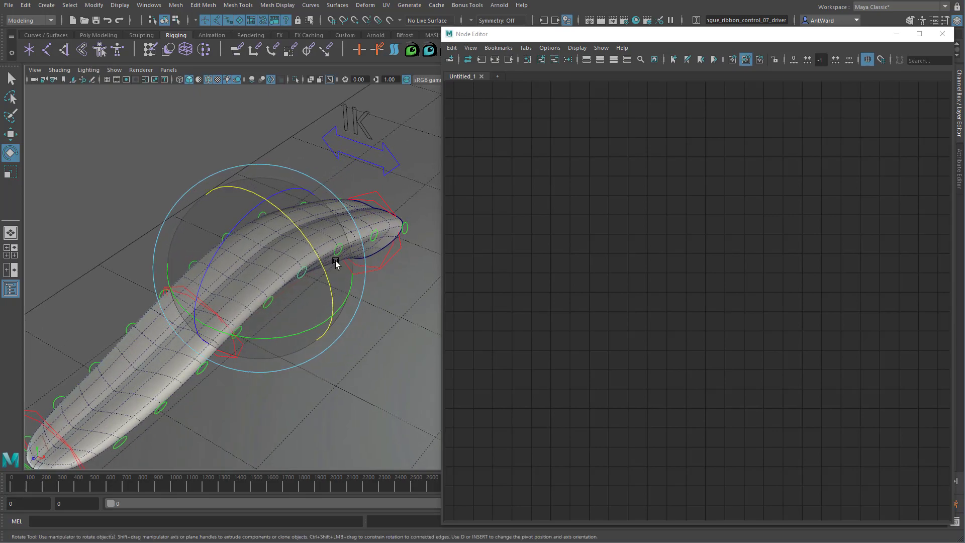
# Add tongue_ctrl to the Node Editor graph and place it with all its attributes shown
pyautogui.click(386, 148)
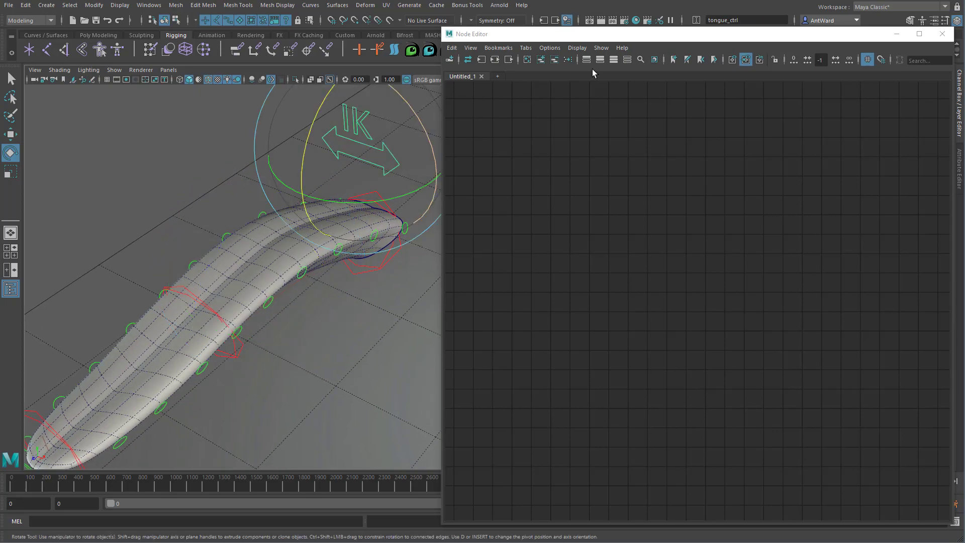
pyautogui.click(539, 62)
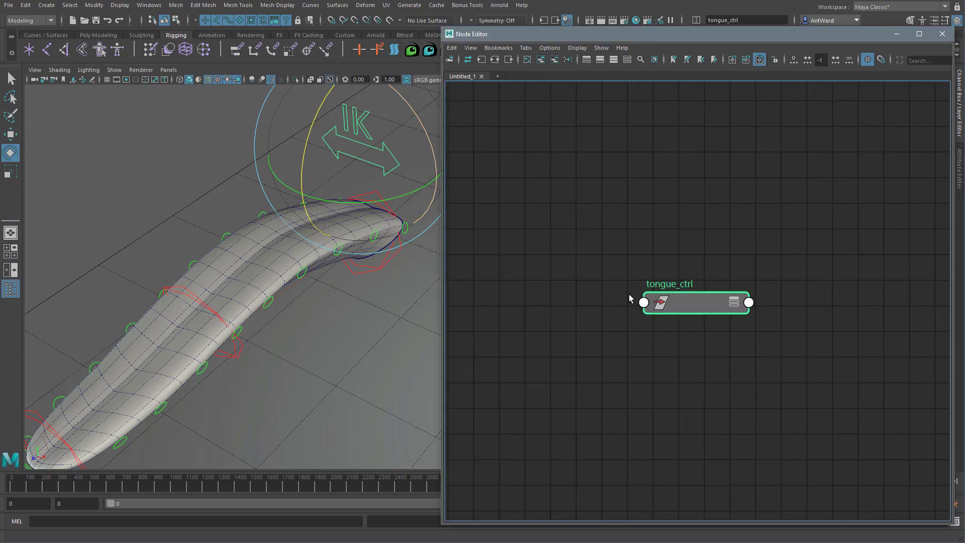
pyautogui.click(755, 359)
pyautogui.moveTo(693, 302); pyautogui.dragTo(545, 148)
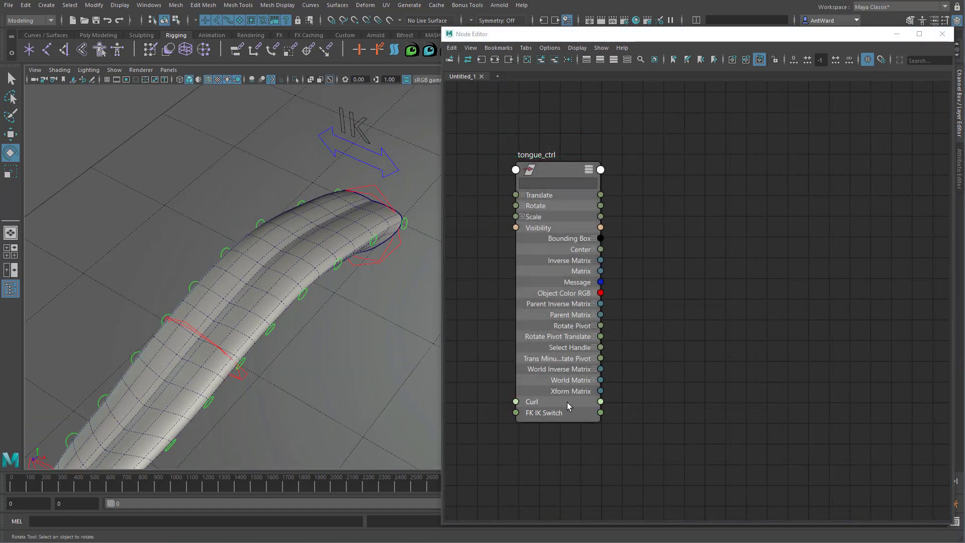
# Add the driver groups of tongue_ribbon_control_01 and 43 to the Node Editor and separate their nodes
pyautogui.click(407, 222)
pyautogui.press('w')
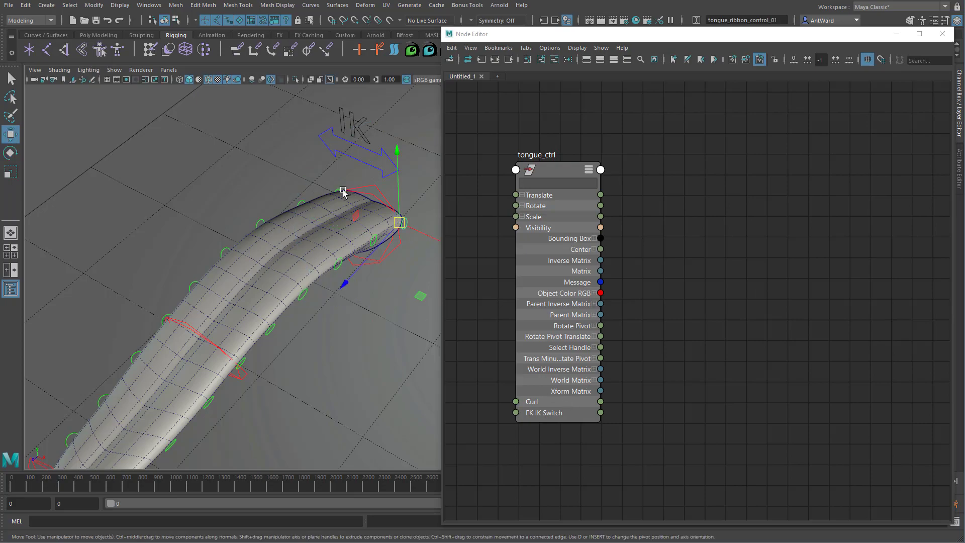
pyautogui.press('Up')
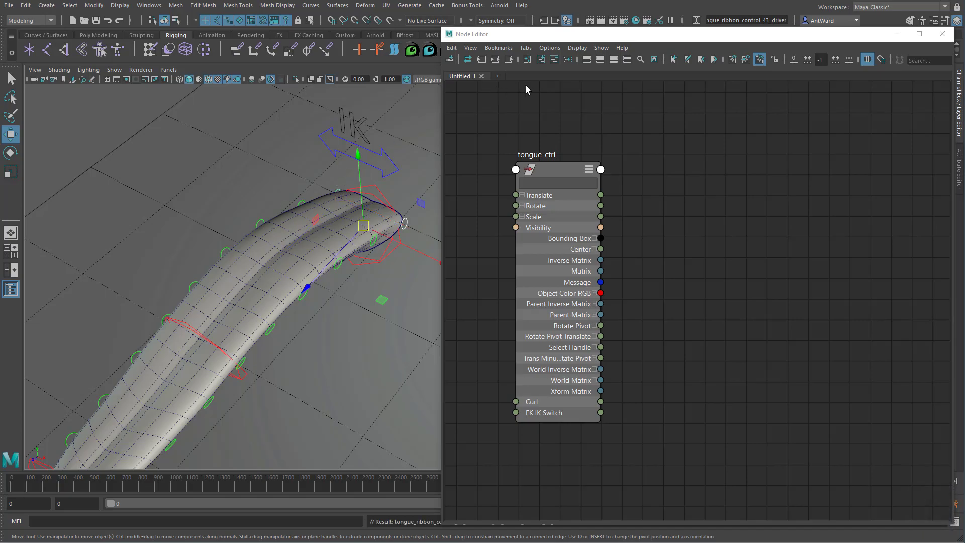
pyautogui.click(545, 60)
pyautogui.moveTo(845, 270); pyautogui.dragTo(854, 163)
pyautogui.moveTo(840, 245); pyautogui.dragTo(843, 362)
# Show all attributes of both driver nodes, arrange them opposite tongue_ctrl, and expand their Rotate attributes
pyautogui.click(844, 164)
pyautogui.press('3')
pyautogui.moveTo(843, 165); pyautogui.dragTo(836, 71)
pyautogui.click(838, 363)
pyautogui.press('3')
pyautogui.keyDown('alt'); pyautogui.moveTo(858, 371); pyautogui.dragTo(766, 349, button='right'); pyautogui.keyUp('alt')
pyautogui.keyDown('alt'); pyautogui.moveTo(767, 349); pyautogui.dragTo(706, 293, button='middle'); pyautogui.keyUp('alt')
pyautogui.moveTo(716, 264); pyautogui.dragTo(865, 312)
pyautogui.moveTo(598, 180); pyautogui.dragTo(525, 193)
pyautogui.click(831, 337)
pyautogui.click(825, 148)
# Test-rotate tongue_ribbon_control_01_driver, check which rotation channel curls the edge, and undo the rotation
pyautogui.click(405, 219)
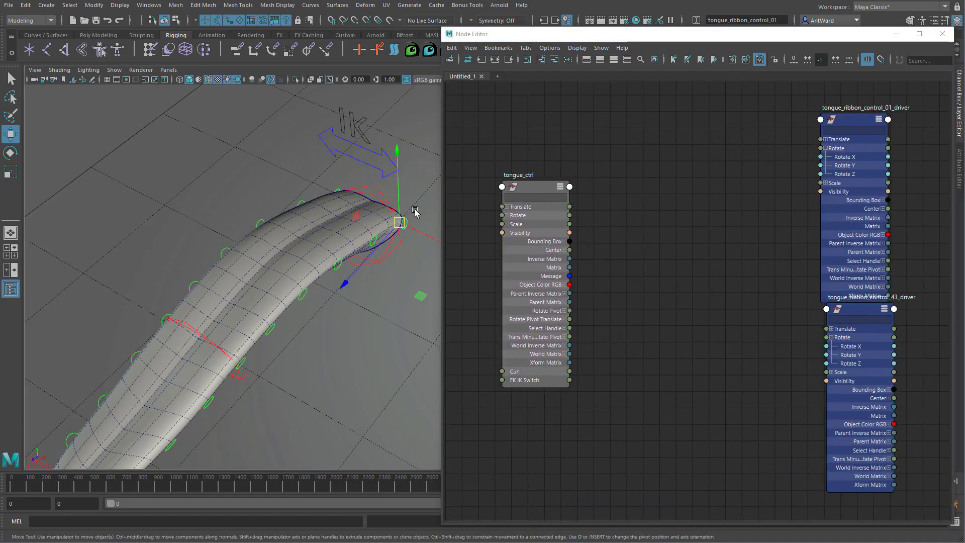
pyautogui.press('Up')
pyautogui.press('e')
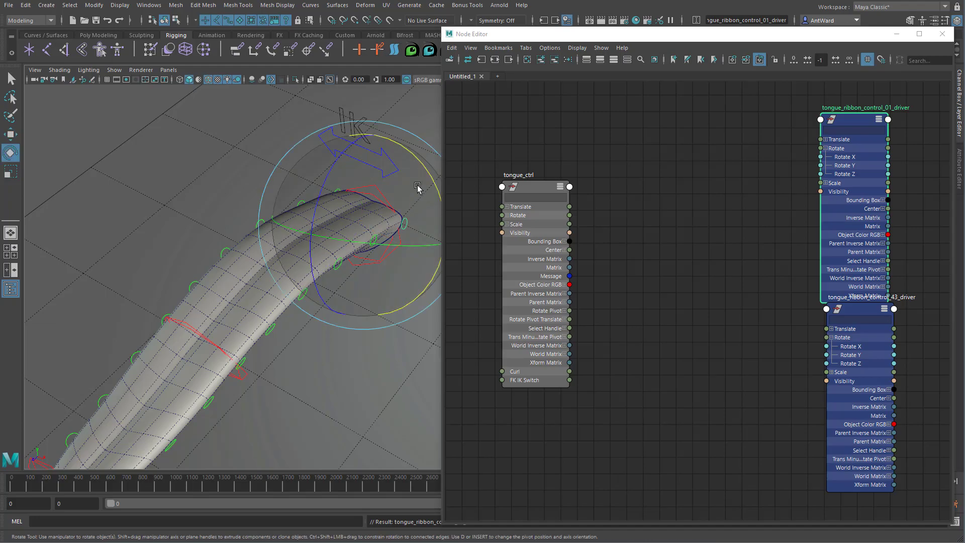
pyautogui.moveTo(422, 168); pyautogui.dragTo(416, 118)
pyautogui.moveTo(734, 35); pyautogui.dragTo(562, 29)
pyautogui.click(905, 123)
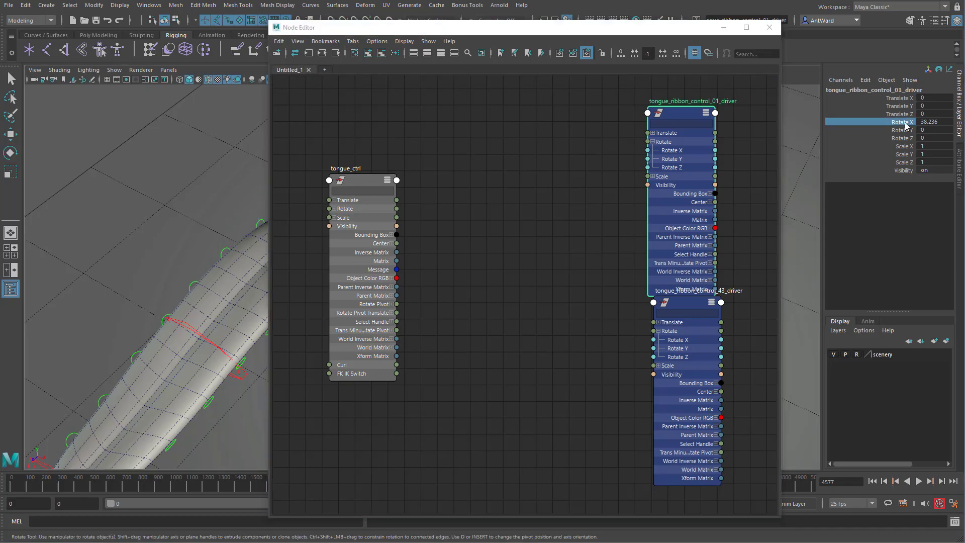
pyautogui.moveTo(660, 30); pyautogui.dragTo(830, 37)
pyautogui.moveTo(335, 223)
pyautogui.keyDown('alt'); pyautogui.mouseDown(button='right')
pyautogui.moveTo(315, 218)
pyautogui.moveTo(293, 232)
pyautogui.moveTo(351, 219)
pyautogui.mouseUp(button='right'); pyautogui.keyUp('alt')
pyautogui.hotkey('ctrl', 'z')
pyautogui.hotkey('ctrl', 'z')
# Create a remapValue node between tongue_ctrl and the driver nodes, and show all its attributes
pyautogui.click(700, 243)
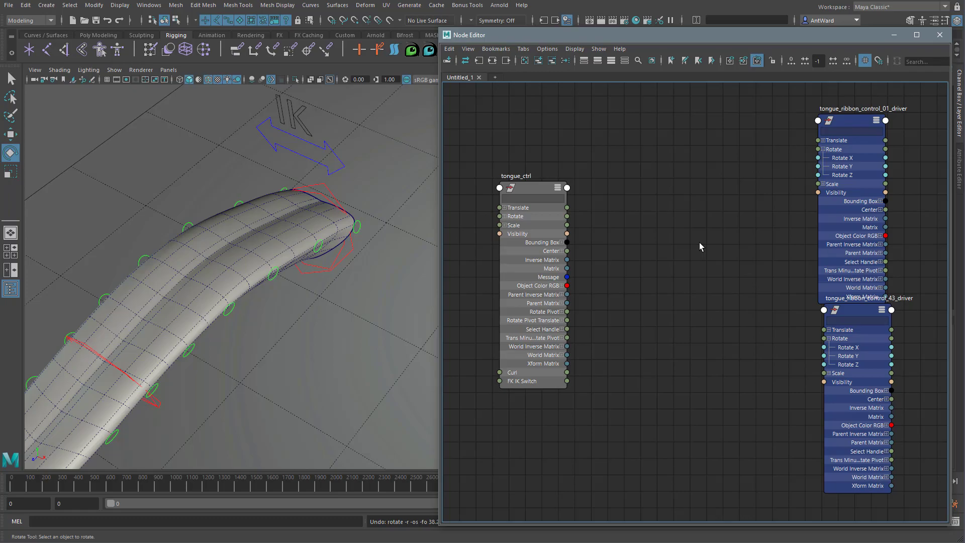
pyautogui.press('Tab')
pyautogui.write('remap')
pyautogui.click(738, 280)
pyautogui.moveTo(732, 260); pyautogui.dragTo(691, 246)
pyautogui.press('3')
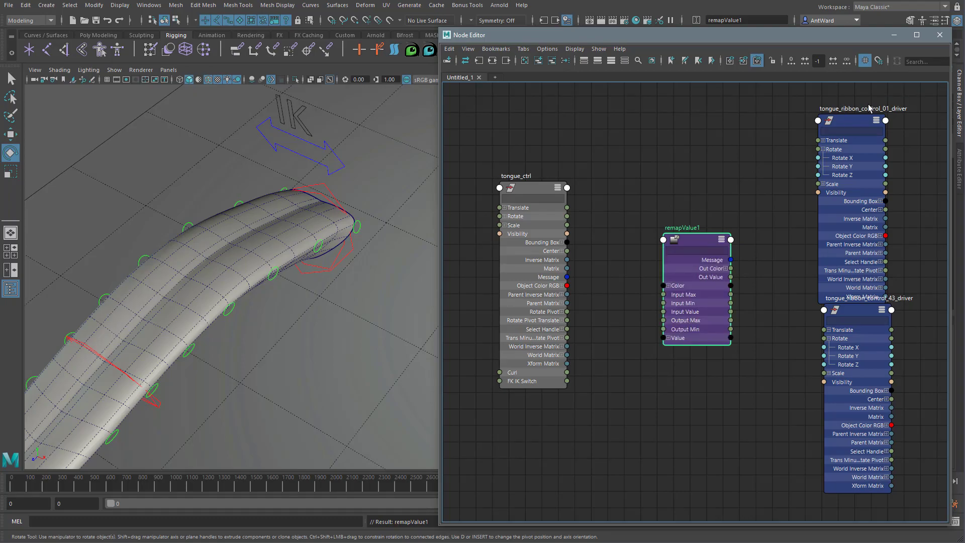
# Rename the remapValue node to tongue_ribbon_control_01_remap, reusing the driver node's name
pyautogui.doubleClick(868, 105)
pyautogui.hotkey('ctrl', 'c')
pyautogui.doubleClick(678, 224)
pyautogui.hotkey('ctrl', 'v')
pyautogui.press('BackSpace')
pyautogui.press('BackSpace')
pyautogui.press('BackSpace')
pyautogui.press('BackSpace')
pyautogui.press('BackSpace')
pyautogui.press('BackSpace')
pyautogui.write('remap')
pyautogui.press('Return')
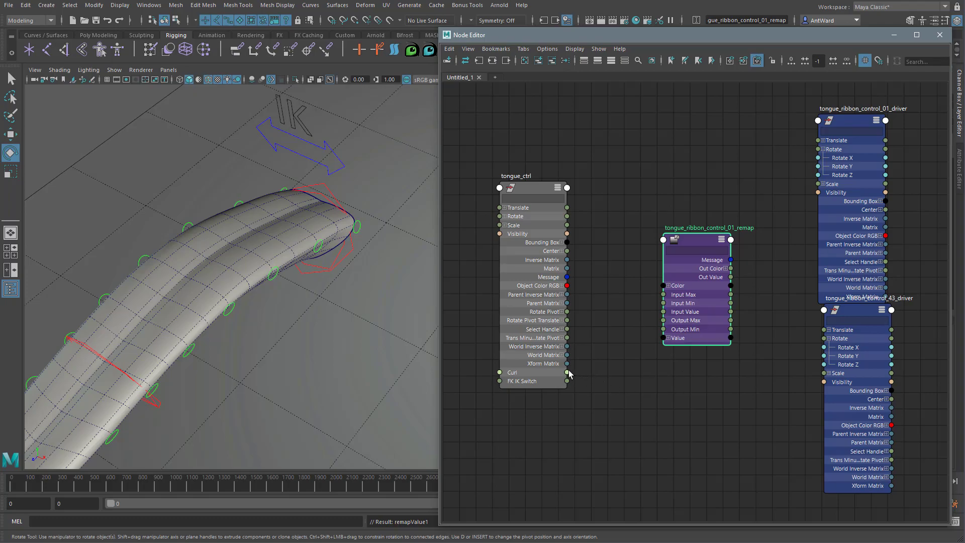
# Connect Curl to the remap node's Input Value and its Out Value to Rotate X of tongue_ribbon_control_01_driver, moving the 43 driver node clear
pyautogui.moveTo(617, 311); pyautogui.dragTo(665, 312)
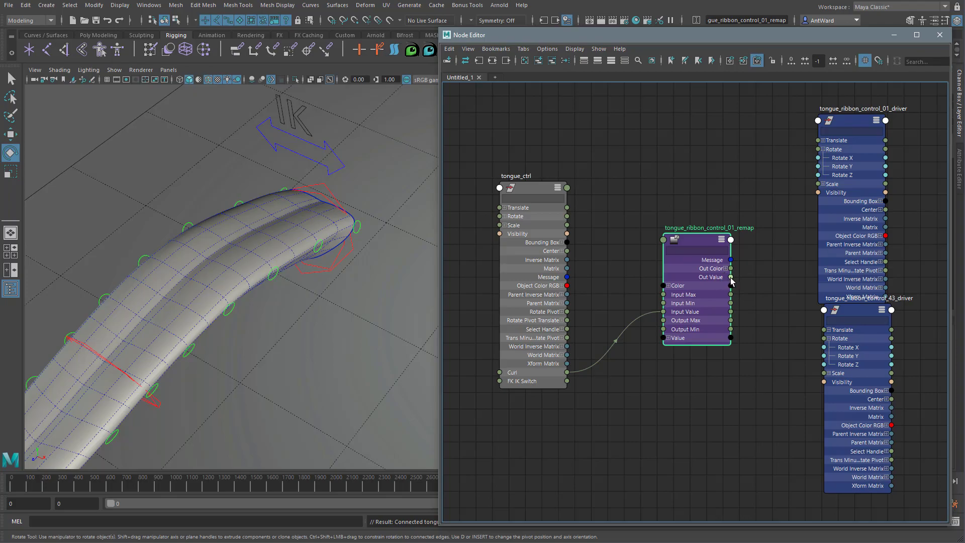
pyautogui.moveTo(730, 277); pyautogui.dragTo(817, 158)
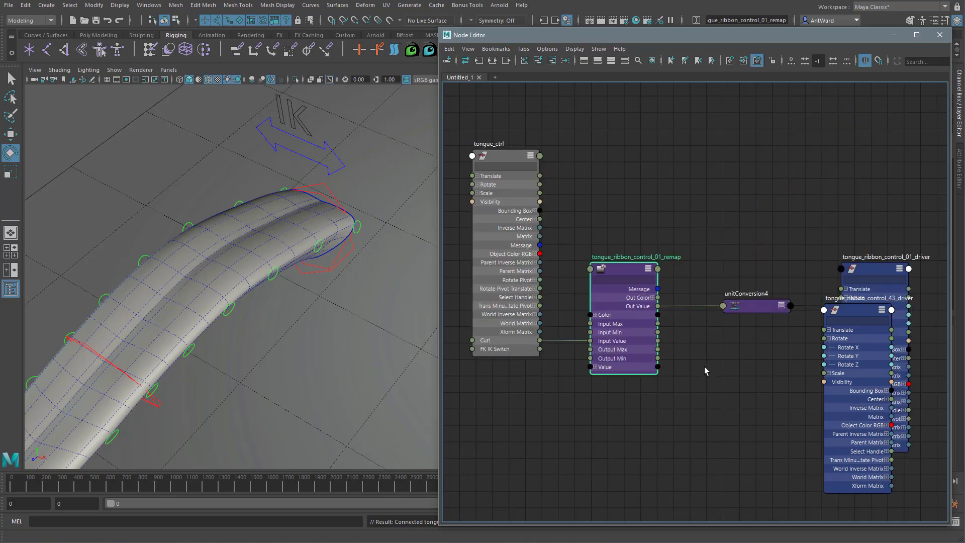
pyautogui.moveTo(852, 308); pyautogui.dragTo(793, 102)
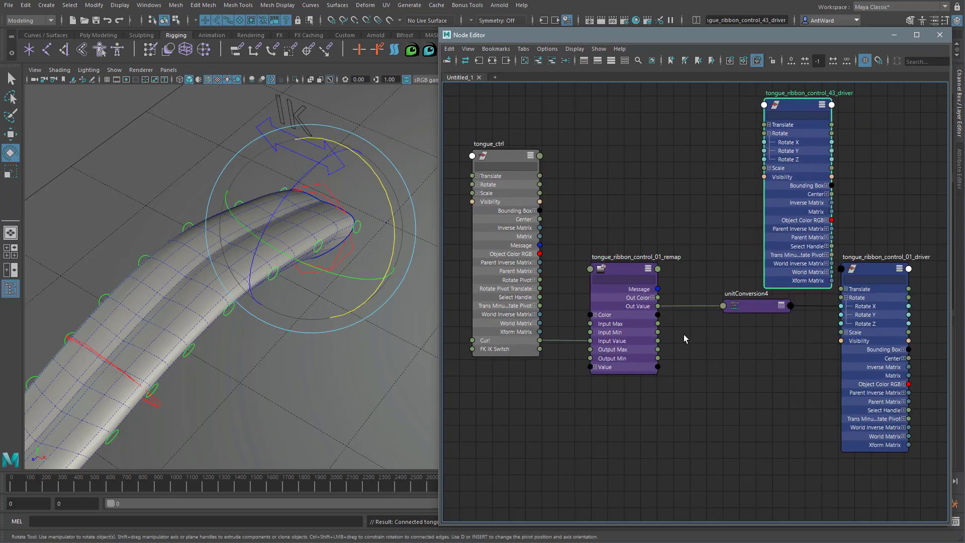
# Connect the remap node's Out Value to Rotate X of tongue_ribbon_control_43_driver, show the remap node's attributes and minimize the Node Editor
pyautogui.moveTo(659, 307); pyautogui.dragTo(765, 143)
pyautogui.click(630, 215)
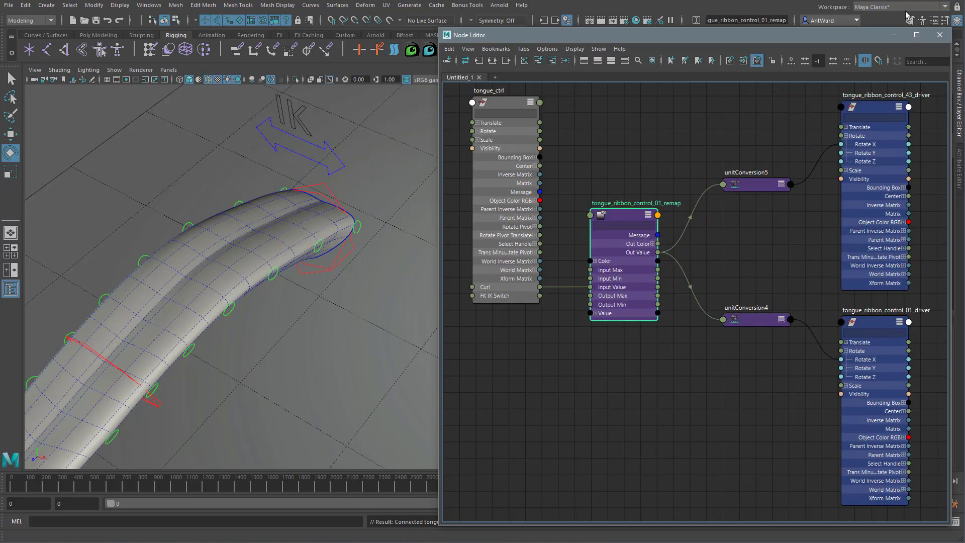
pyautogui.moveTo(857, 36); pyautogui.dragTo(707, 45)
pyautogui.click(958, 169)
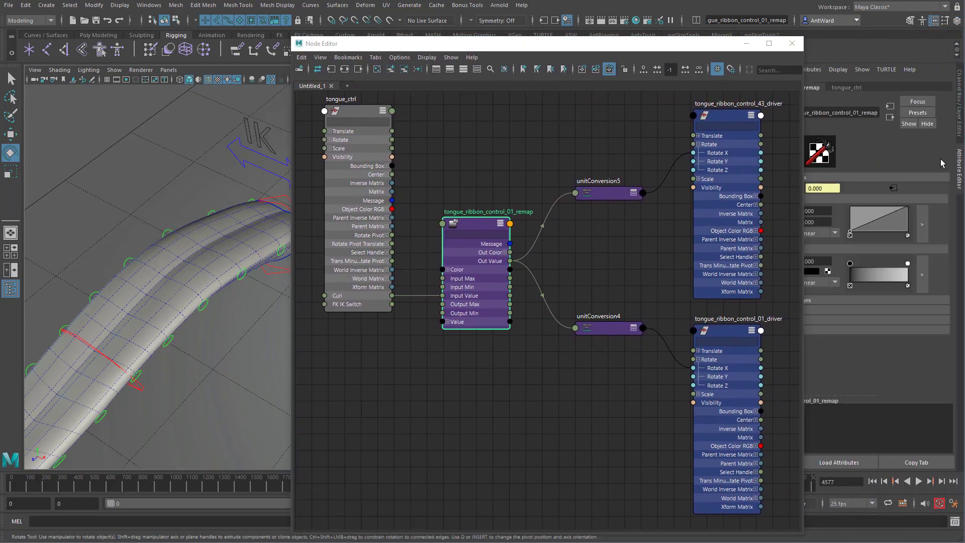
pyautogui.click(746, 44)
# Select tongue_ctrl and raise its Curl attribute to 10
pyautogui.keyDown('alt'); pyautogui.moveTo(253, 294); pyautogui.dragTo(417, 289, button='middle'); pyautogui.keyUp('alt')
pyautogui.keyDown('alt'); pyautogui.moveTo(417, 288); pyautogui.dragTo(416, 278); pyautogui.keyUp('alt')
pyautogui.click(487, 167)
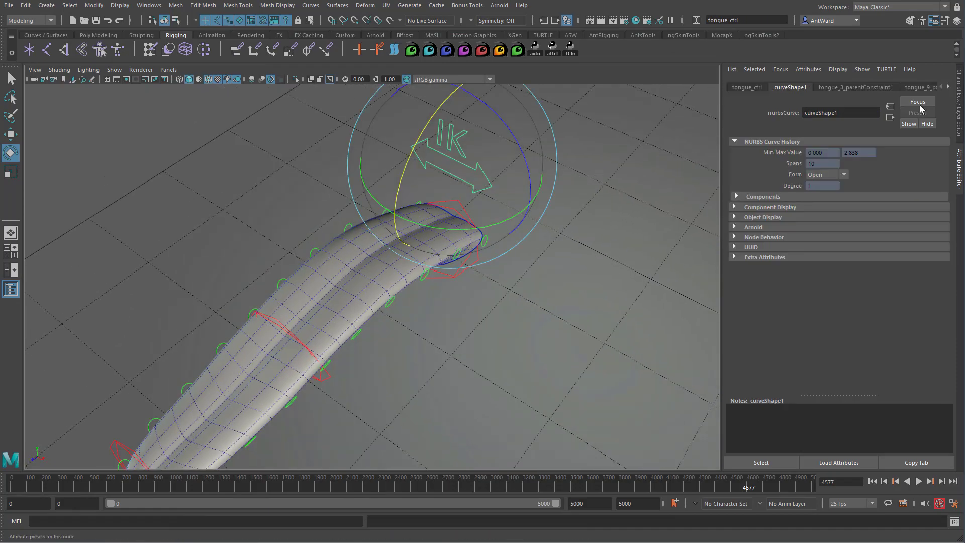
pyautogui.click(959, 101)
pyautogui.click(906, 187)
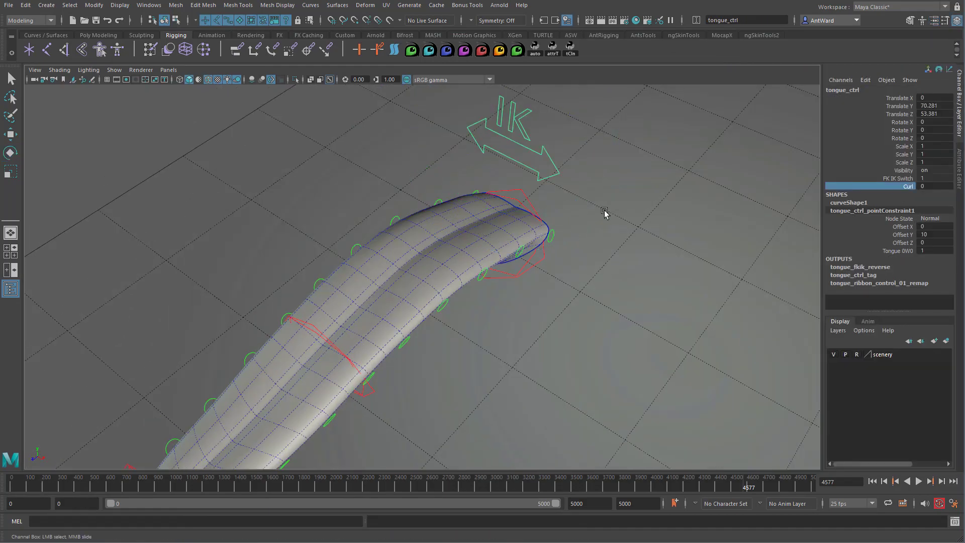
pyautogui.moveTo(503, 212); pyautogui.dragTo(461, 196, button='middle')
pyautogui.press('e')
# Show the input and output ranges of tongue_ribbon_control_01_remap and set Output Max to 40
pyautogui.click(924, 283)
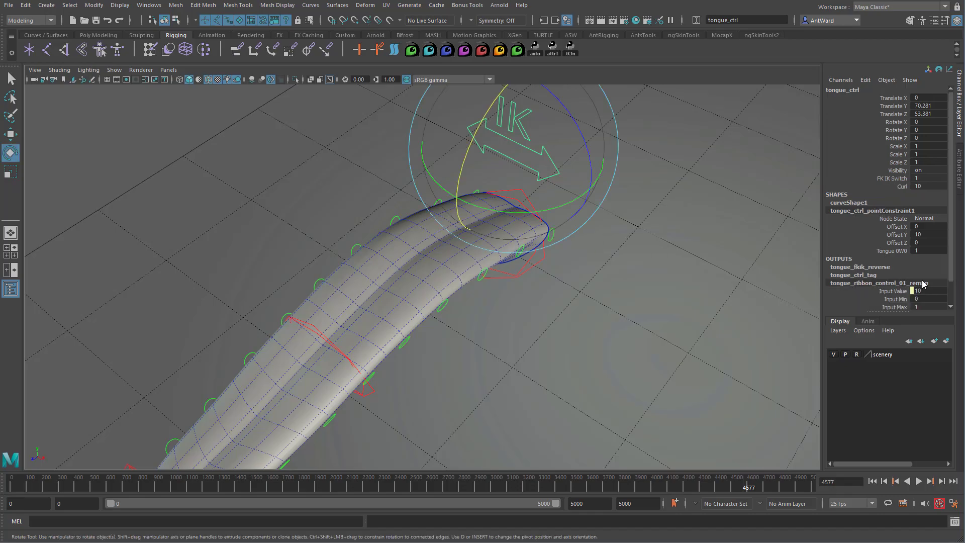
pyautogui.scroll(-1, 895, 236)
pyautogui.click(959, 166)
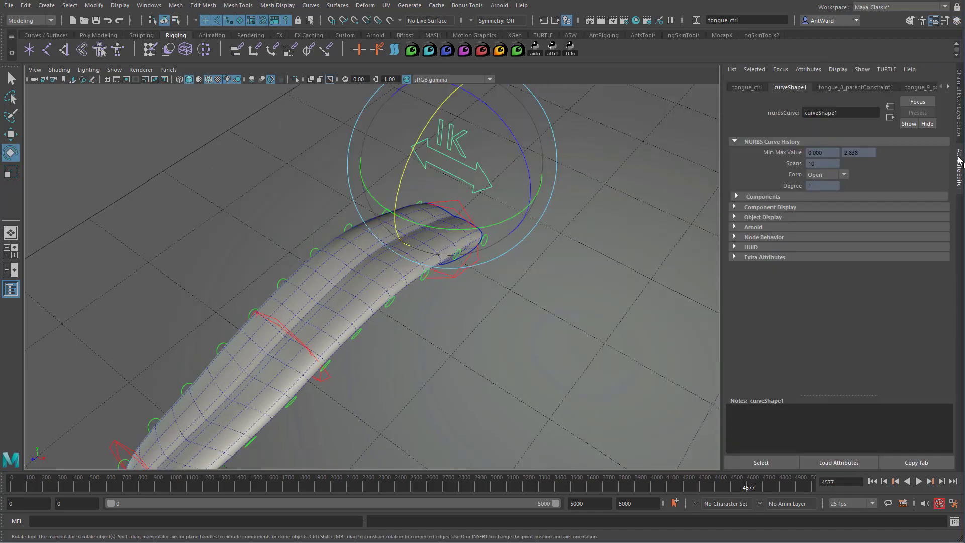
pyautogui.click(950, 88)
pyautogui.click(949, 88)
pyautogui.click(949, 88)
pyautogui.click(905, 87)
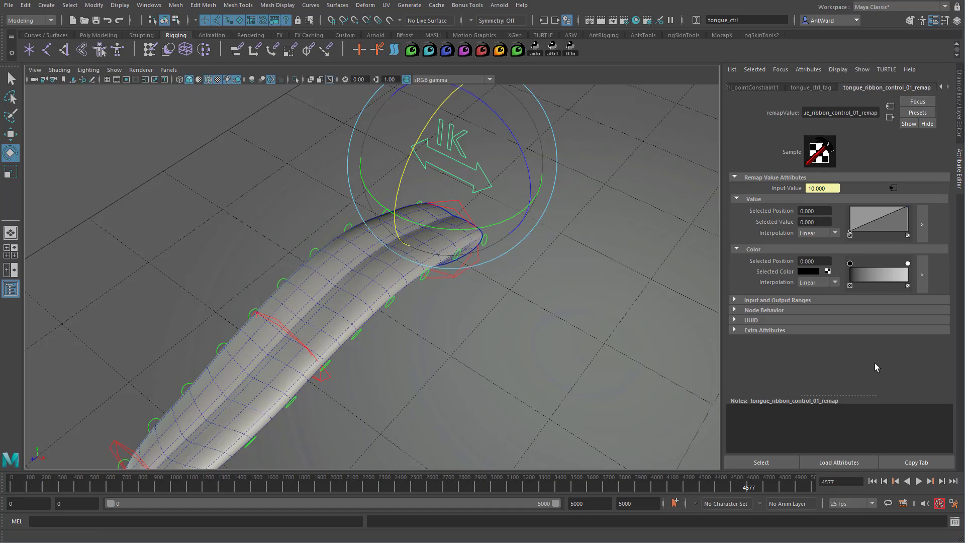
pyautogui.click(773, 299)
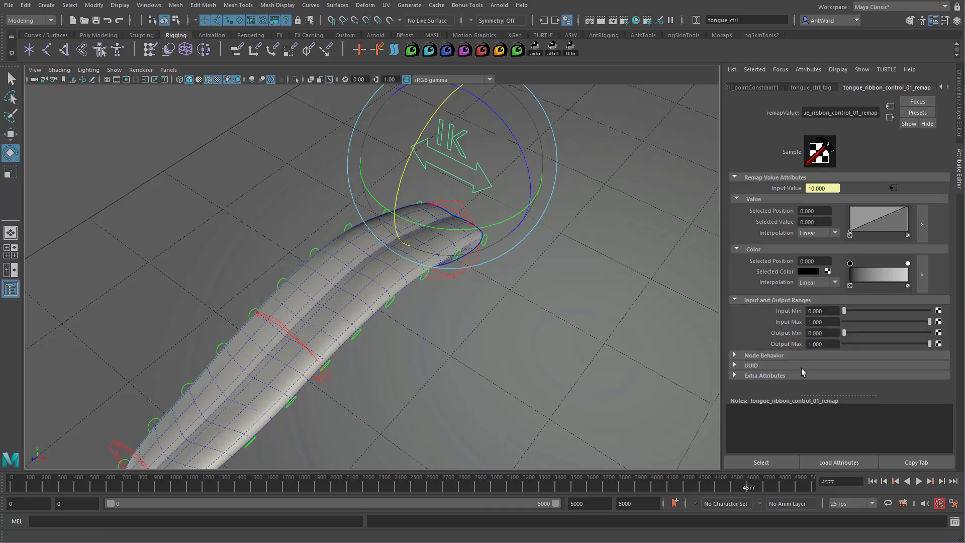
pyautogui.click(827, 345)
pyautogui.write('40')
pyautogui.press('Return')
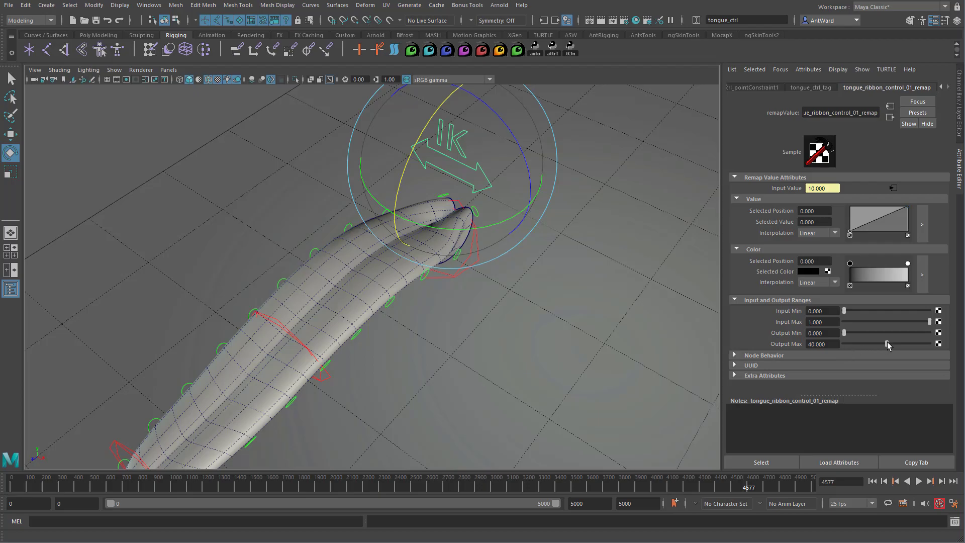
pyautogui.moveTo(888, 343)
pyautogui.mouseDown()
pyautogui.moveTo(870, 342)
pyautogui.moveTo(898, 341)
pyautogui.moveTo(858, 339)
pyautogui.moveTo(883, 343)
pyautogui.mouseUp()
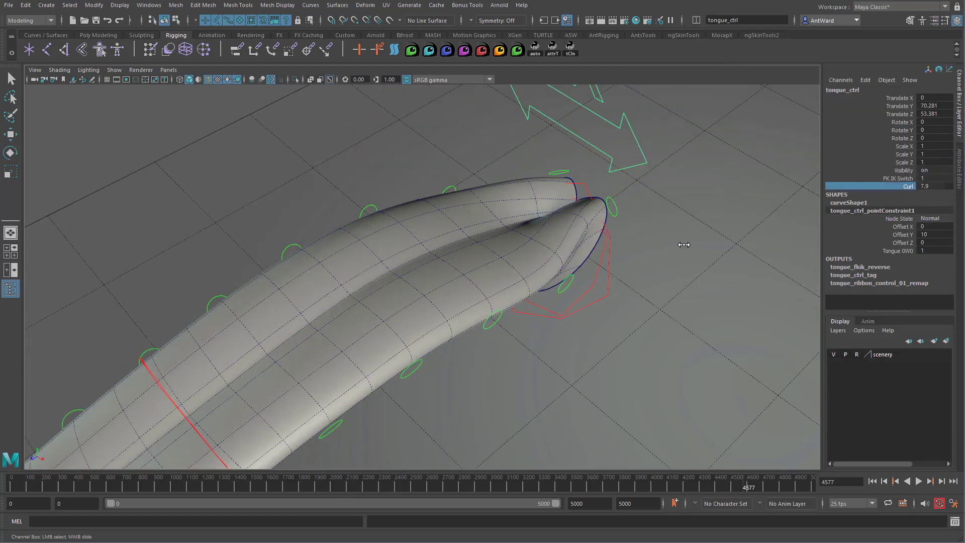
# Bring Curl to 10 and set Input Max of tongue_ribbon_control_01_remap to 10
pyautogui.moveTo(684, 245); pyautogui.dragTo(712, 243, button='middle')
pyautogui.click(917, 283)
pyautogui.scroll(-1, 916, 283)
pyautogui.press('e')
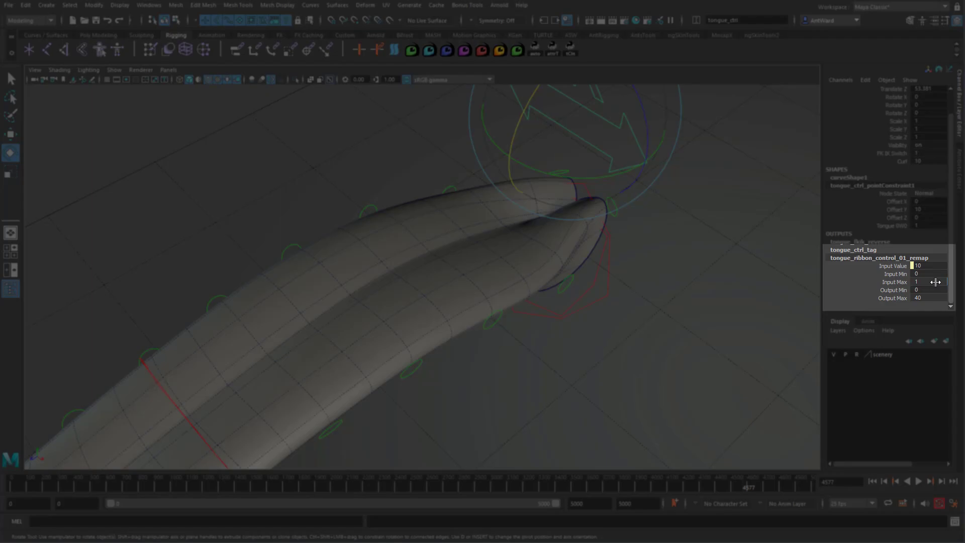
pyautogui.click(936, 282)
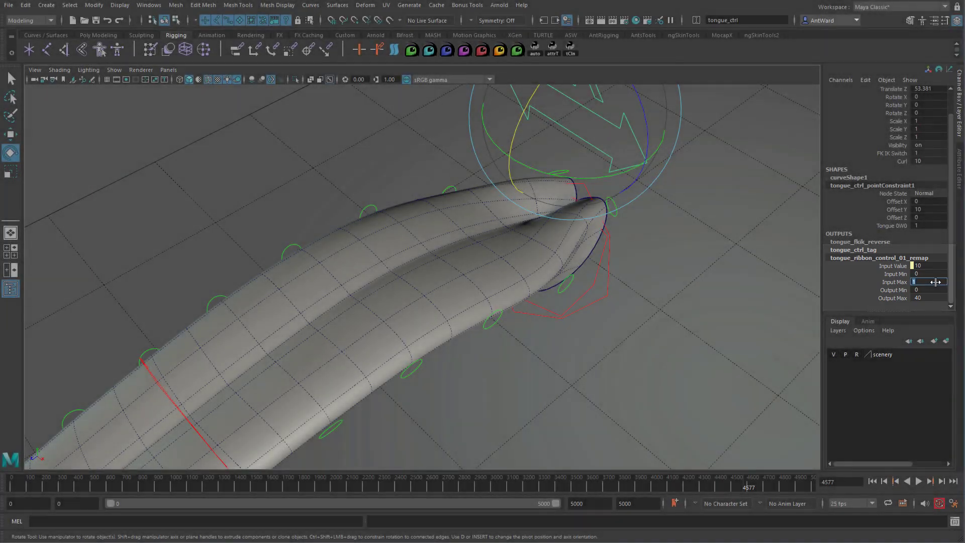
pyautogui.write('10')
pyautogui.press('Return')
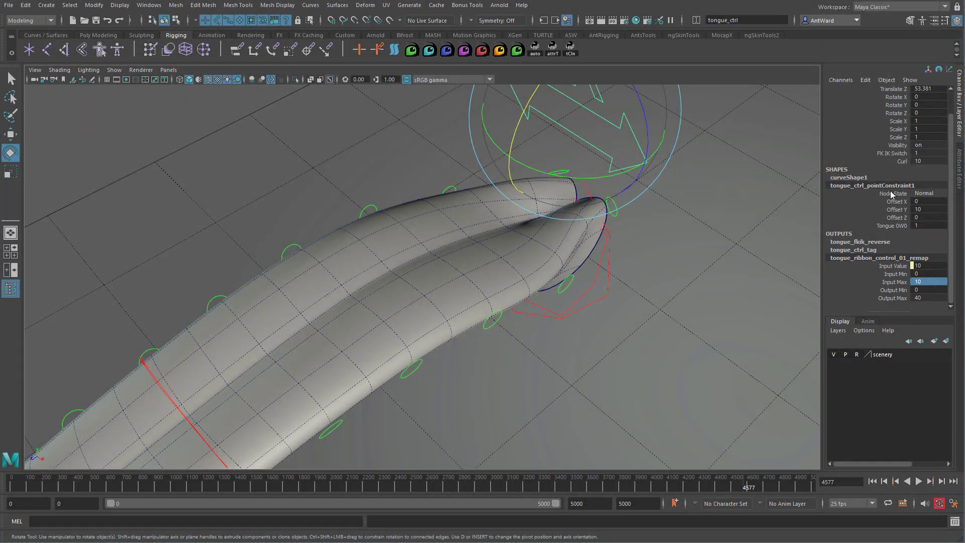
# Scrub the Curl attribute on tongue_ctrl to test the tongue tip's curl, leaving it at 10
pyautogui.click(900, 161)
pyautogui.moveTo(680, 233); pyautogui.dragTo(717, 252, button='middle')
pyautogui.keyDown('alt'); pyautogui.moveTo(729, 379); pyautogui.dragTo(496, 274); pyautogui.keyUp('alt')
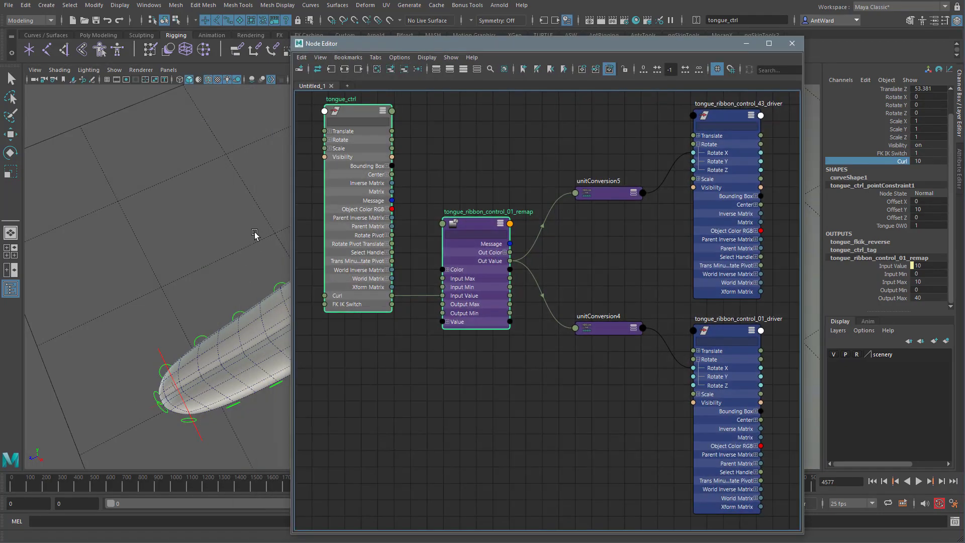
# Review the Curl remap network beside the tongue and close the Node Editor
pyautogui.keyDown('alt'); pyautogui.moveTo(213, 217); pyautogui.dragTo(116, 216, button='middle'); pyautogui.keyUp('alt')
pyautogui.keyDown('alt'); pyautogui.moveTo(179, 224); pyautogui.dragTo(190, 224); pyautogui.keyUp('alt')
pyautogui.moveTo(660, 47); pyautogui.dragTo(810, 41)
pyautogui.keyDown('alt'); pyautogui.moveTo(294, 281); pyautogui.dragTo(367, 226, button='middle'); pyautogui.keyUp('alt')
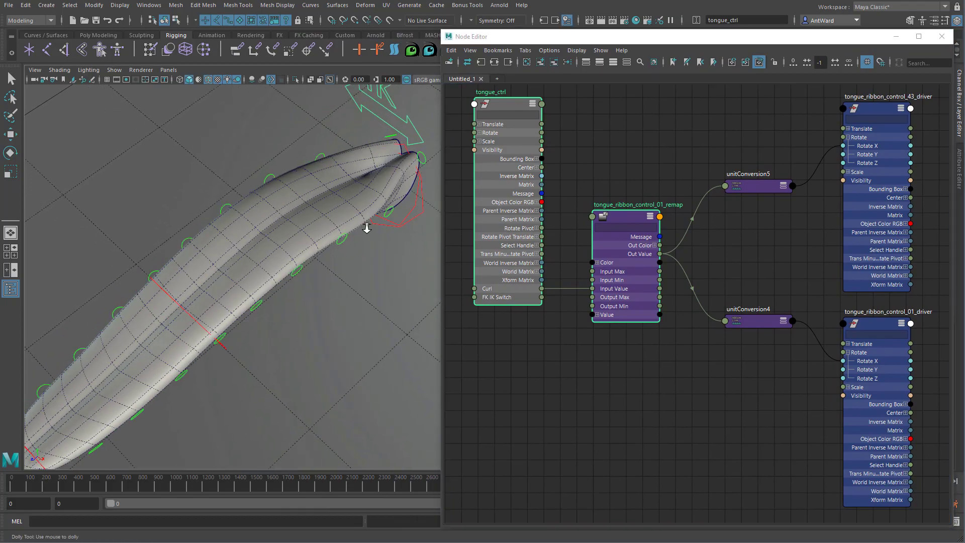
pyautogui.keyDown('alt'); pyautogui.moveTo(367, 227); pyautogui.dragTo(355, 225); pyautogui.keyUp('alt')
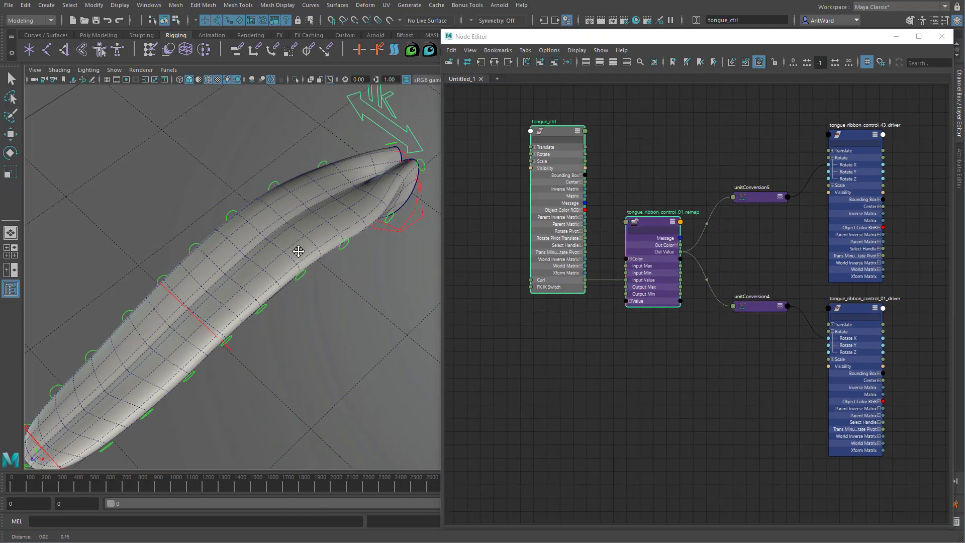
pyautogui.keyDown('alt'); pyautogui.moveTo(297, 251); pyautogui.dragTo(291, 254); pyautogui.keyUp('alt')
pyautogui.click(942, 37)
# Try to run the remap script for tongue_ribbon_control_03, and check the exact name of tongue_ctrl
pyautogui.click(382, 223)
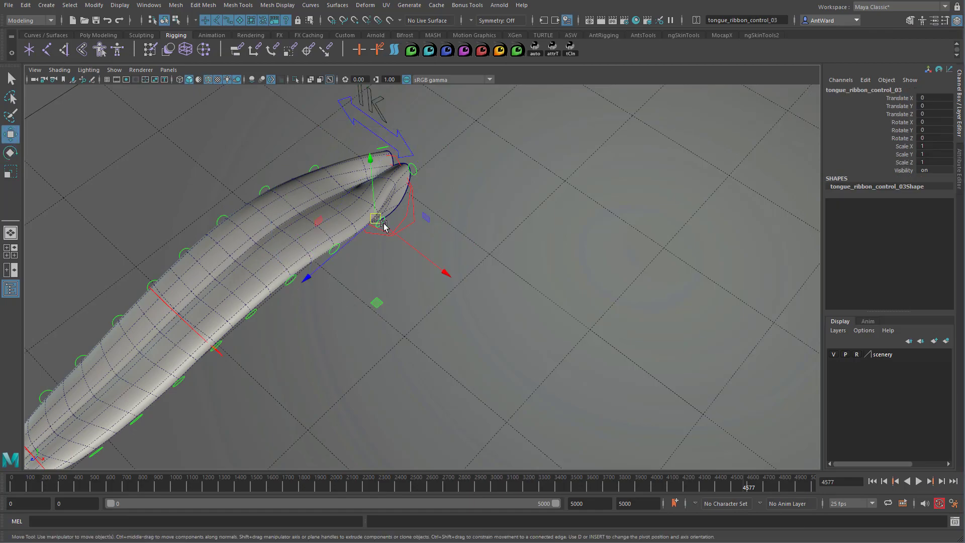
pyautogui.press('w')
pyautogui.hotkey('ctrl', 'Return')
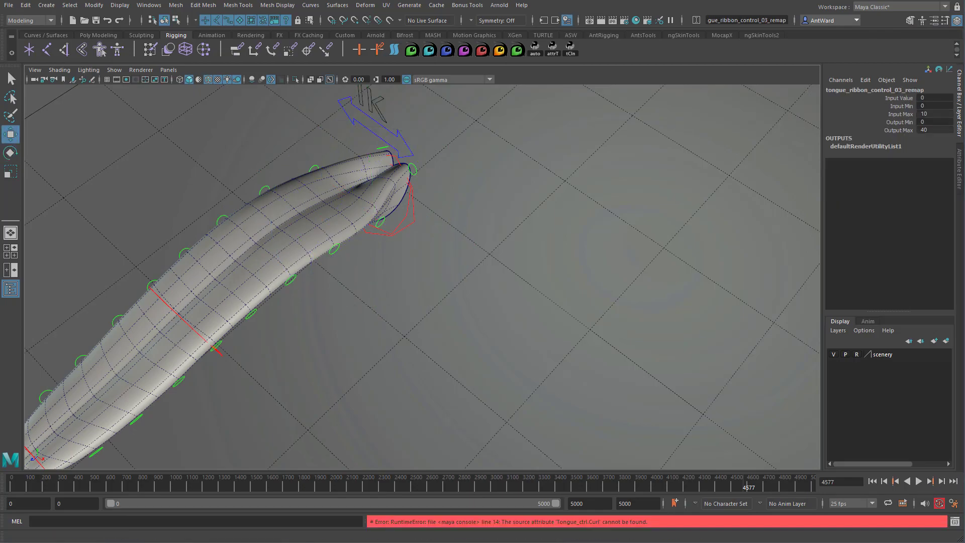
pyautogui.click(409, 133)
pyautogui.click(864, 91)
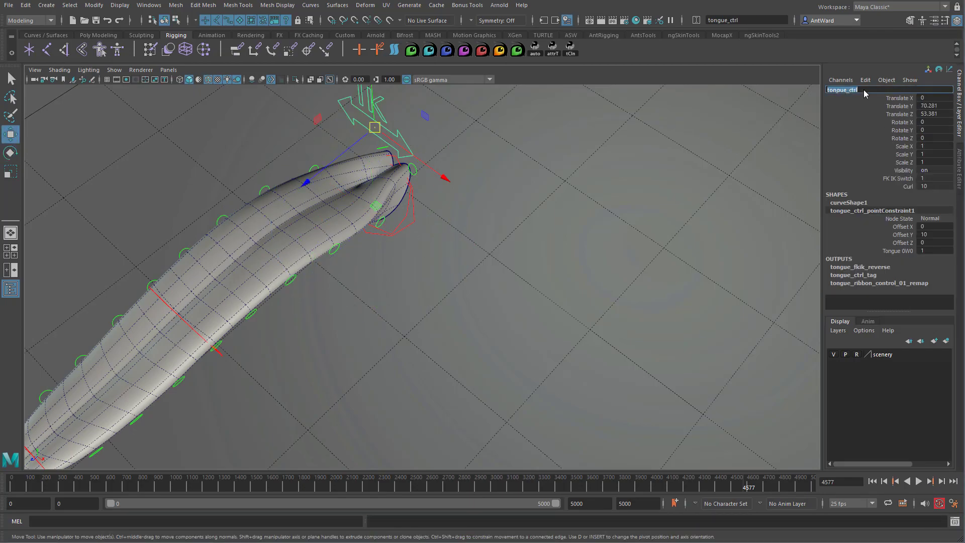
# Run the remap script on three opposite edge-control pairs in turn, starting with the tongue_ribbon_control_03 pair and working away from the tip
pyautogui.click(314, 169)
pyautogui.click(263, 189)
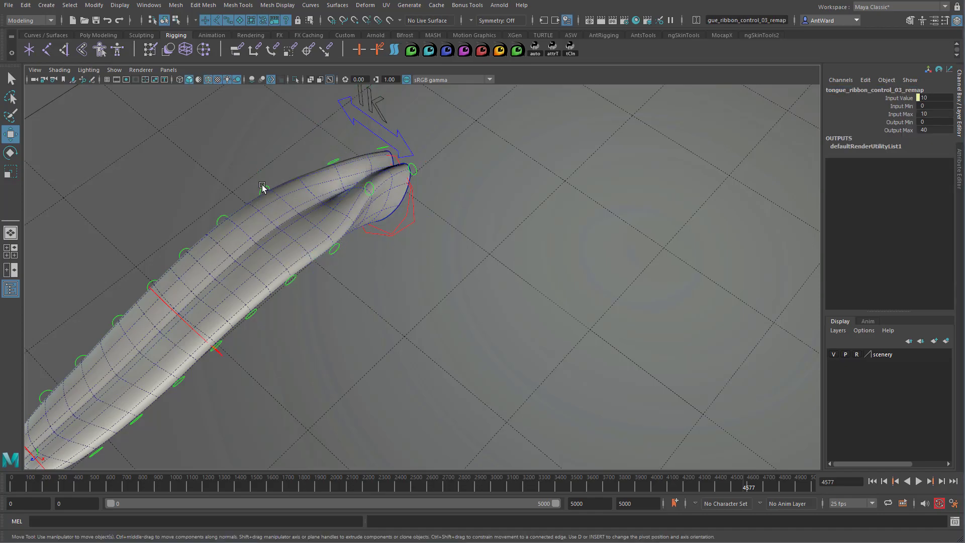
pyautogui.keyDown('shift'); pyautogui.click(335, 247); pyautogui.keyUp('shift')
pyautogui.hotkey('ctrl', 'Return')
pyautogui.click(223, 220)
pyautogui.keyDown('shift'); pyautogui.click(290, 280); pyautogui.keyUp('shift')
pyautogui.hotkey('ctrl', 'Return')
# Run the remap script on the pair containing tongue_ribbon_control_09 and on the next pair, containing tongue_ribbon_control_33
pyautogui.keyDown('alt'); pyautogui.moveTo(185, 255); pyautogui.dragTo(354, 202, button='middle'); pyautogui.keyUp('alt')
pyautogui.click(354, 202)
pyautogui.keyDown('shift'); pyautogui.click(420, 265); pyautogui.keyUp('shift')
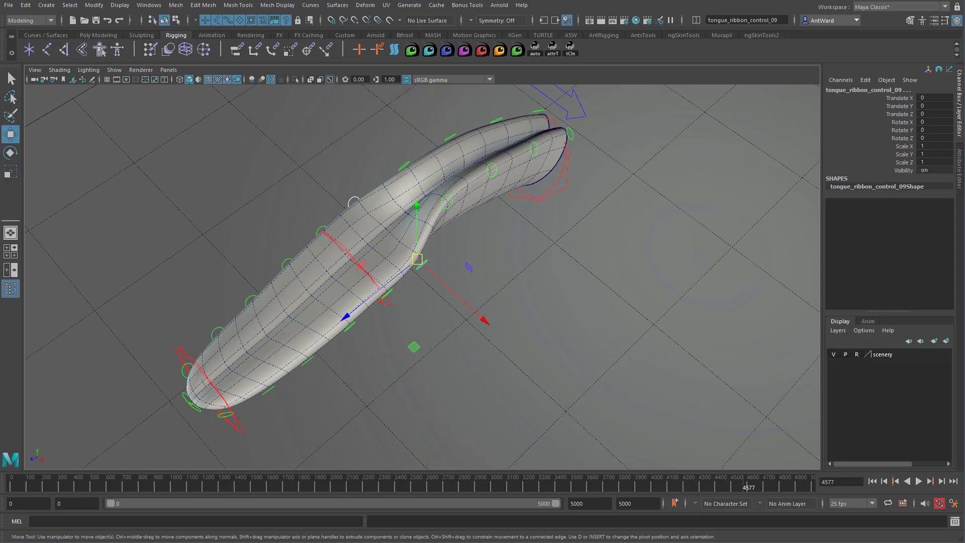
pyautogui.press('g')
pyautogui.click(323, 230)
pyautogui.keyDown('alt'); pyautogui.moveTo(330, 228); pyautogui.dragTo(439, 229); pyautogui.keyUp('alt')
pyautogui.keyDown('shift'); pyautogui.click(404, 211); pyautogui.keyUp('shift')
pyautogui.press('g')
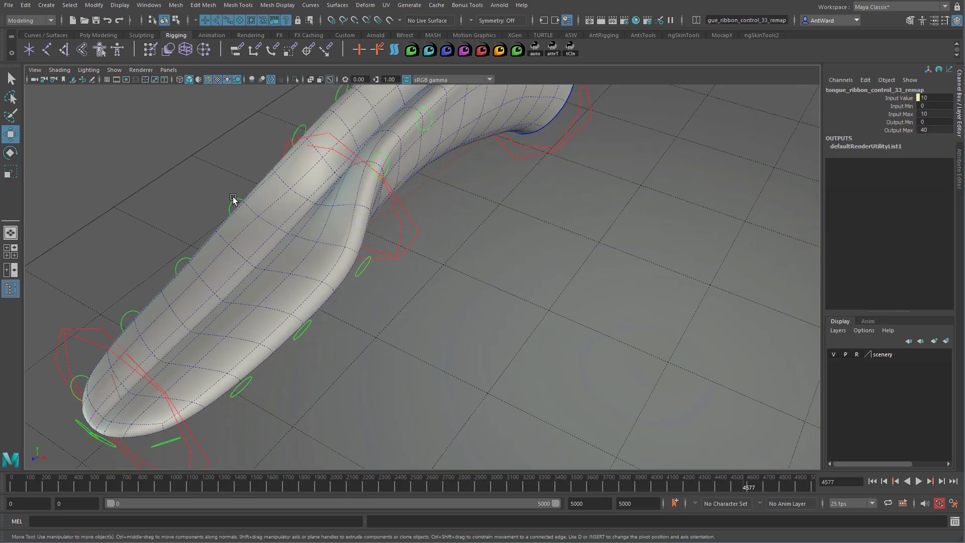
# Run the remap script on the remaining opposite control pairs toward the tongue's base, ending with the tongue_ribbon_control_19 pair
pyautogui.click(233, 200)
pyautogui.keyDown('shift'); pyautogui.click(363, 266); pyautogui.keyUp('shift')
pyautogui.press('g')
pyautogui.click(303, 329)
pyautogui.keyDown('shift'); pyautogui.click(185, 260); pyautogui.keyUp('shift')
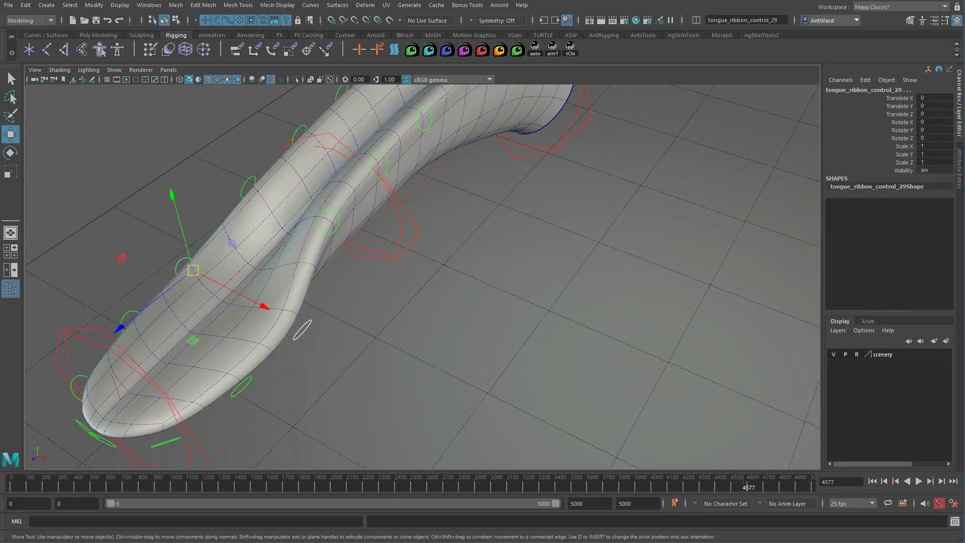
pyautogui.hotkey('ctrl', 'z')
pyautogui.hotkey('ctrl', 'z')
pyautogui.hotkey('ctrl', 'z')
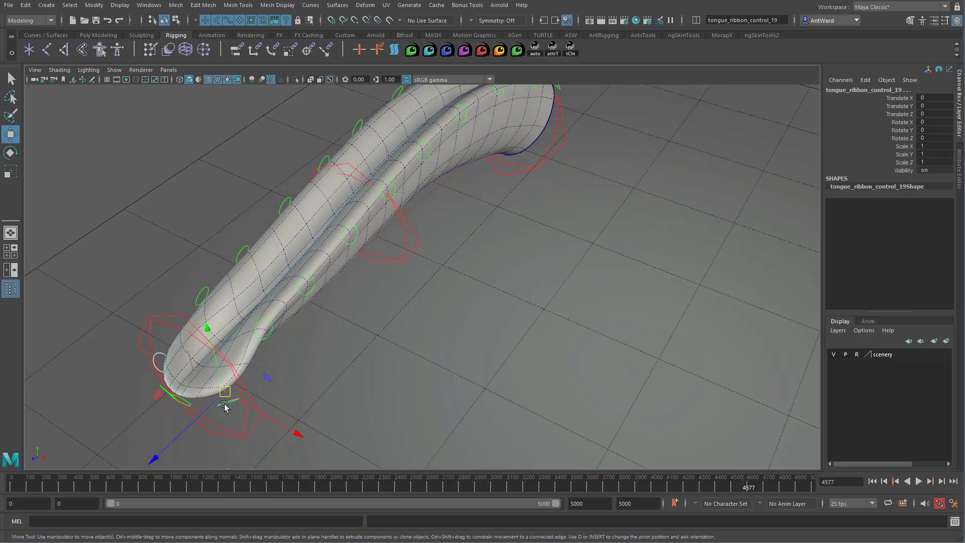
pyautogui.hotkey('ctrl', 'z')
pyautogui.keyDown('alt'); pyautogui.moveTo(603, 237); pyautogui.dragTo(631, 297); pyautogui.keyUp('alt')
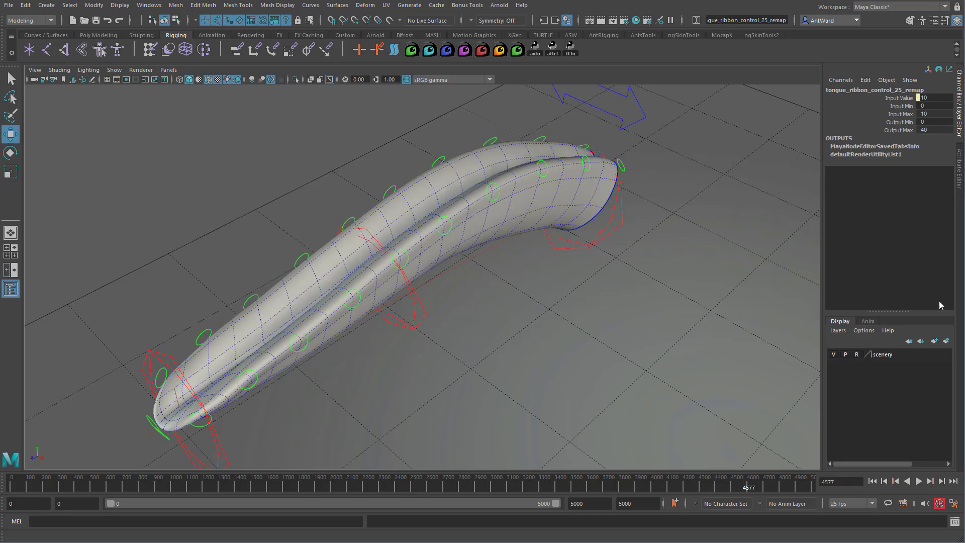
# Select tongue_ctrl and scrub its Curl attribute back to 0, checking the uncurling along the whole tongue
pyautogui.keyDown('alt'); pyautogui.moveTo(524, 246); pyautogui.dragTo(515, 217); pyautogui.keyUp('alt')
pyautogui.click(238, 110)
pyautogui.scroll(-1, 642, 251)
pyautogui.keyDown('alt'); pyautogui.moveTo(641, 253); pyautogui.dragTo(582, 225); pyautogui.keyUp('alt')
pyautogui.click(568, 135)
pyautogui.keyDown('alt'); pyautogui.moveTo(564, 191); pyautogui.dragTo(574, 184); pyautogui.keyUp('alt')
pyautogui.keyDown('alt'); pyautogui.moveTo(574, 184); pyautogui.dragTo(563, 206, button='middle'); pyautogui.keyUp('alt')
pyautogui.click(904, 187)
pyautogui.keyDown('alt'); pyautogui.moveTo(558, 233); pyautogui.dragTo(576, 236); pyautogui.keyUp('alt')
pyautogui.moveTo(656, 237); pyautogui.dragTo(539, 237, button='middle')
pyautogui.keyDown('alt'); pyautogui.moveTo(562, 260); pyautogui.dragTo(589, 255); pyautogui.keyUp('alt')
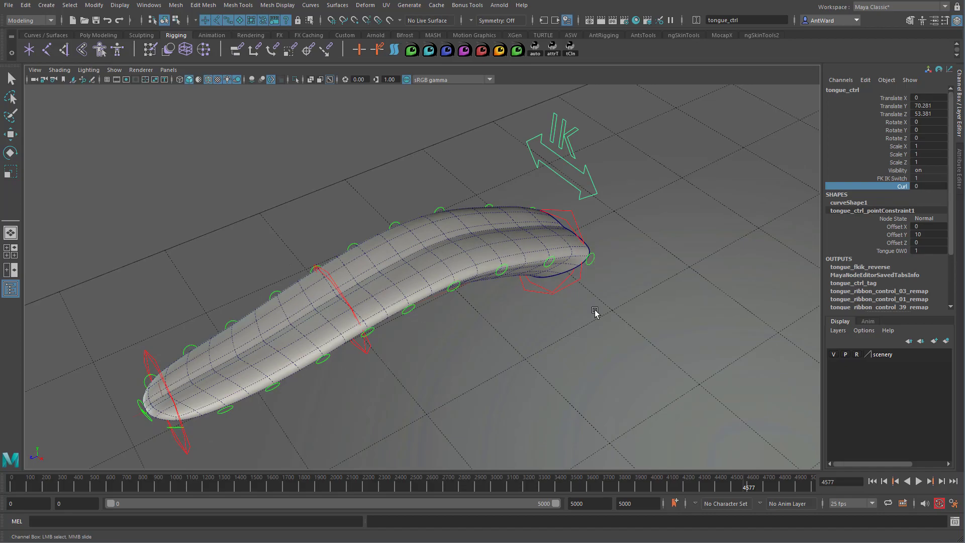
pyautogui.moveTo(530, 306)
pyautogui.mouseDown(button='middle')
pyautogui.moveTo(679, 306)
pyautogui.moveTo(526, 300)
pyautogui.mouseUp(button='middle')
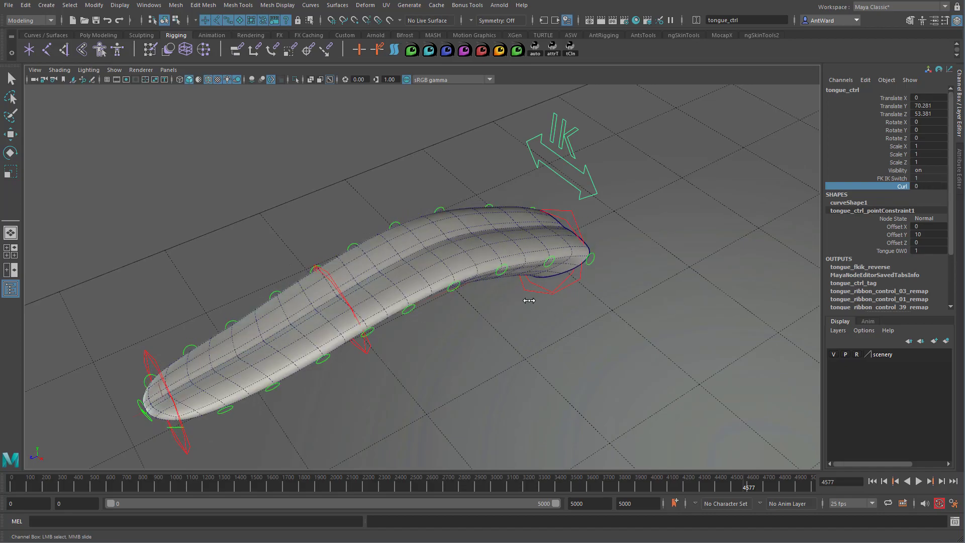
# Edit Input Max of tongue_ribbon_control_01_remap, reached through the driver group above tongue_ribbon_control_01
pyautogui.click(594, 259)
pyautogui.press('w')
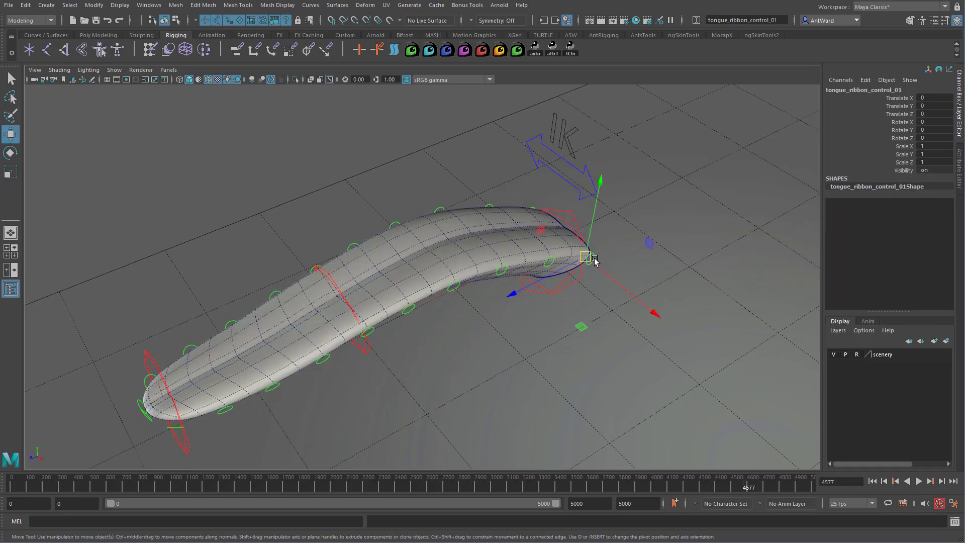
pyautogui.press('Up')
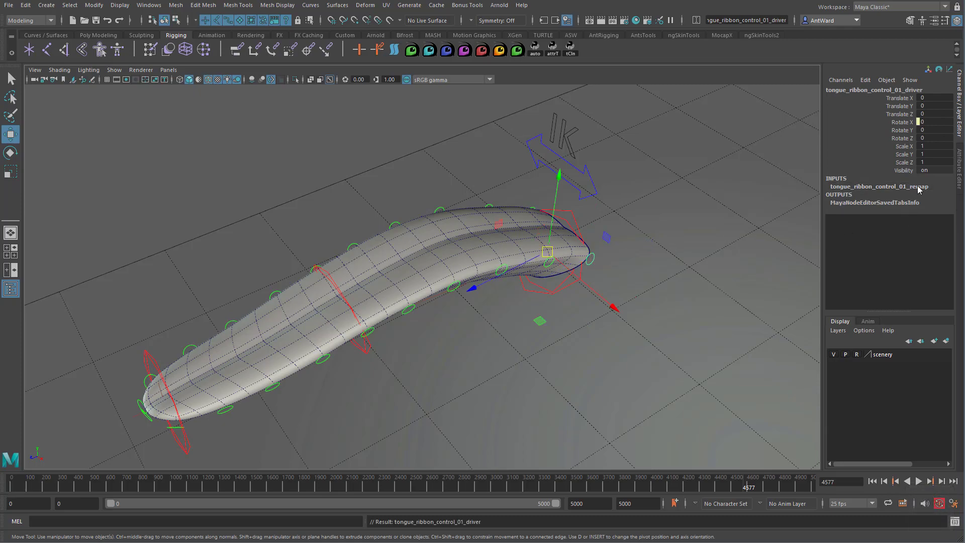
pyautogui.click(918, 187)
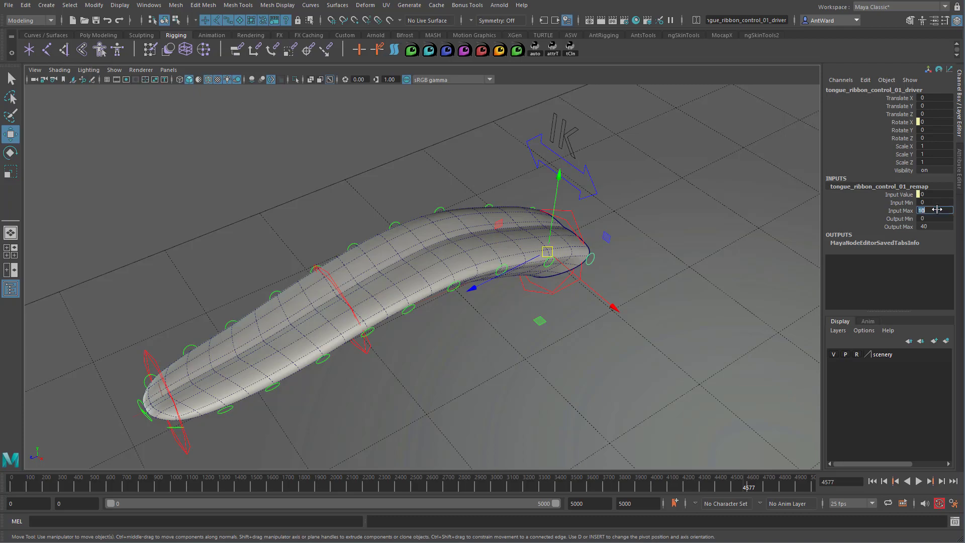
pyautogui.press('Return')
# Set the input range to 1–2 on tongue_ribbon_control_03_remap and to 2–3 on tongue_ribbon_control_39_remap
pyautogui.click(548, 268)
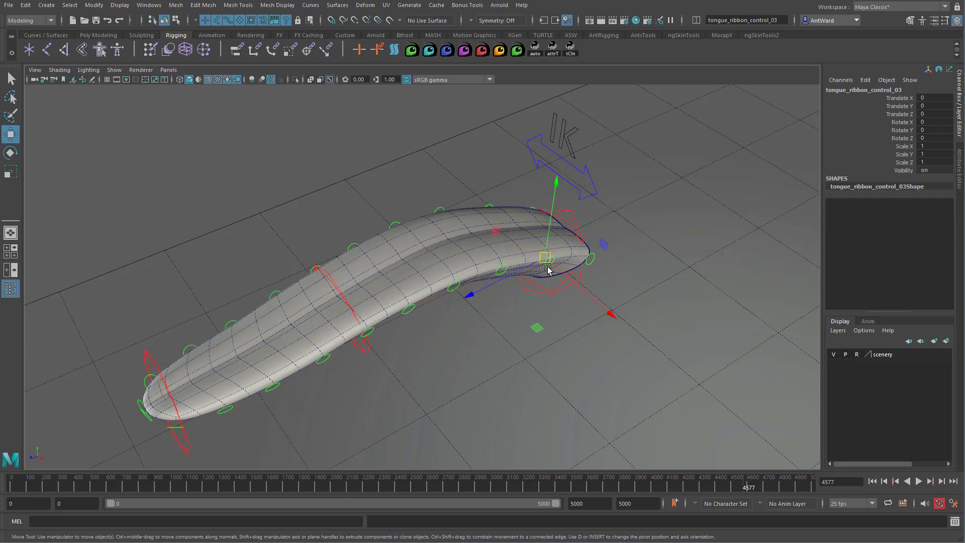
pyautogui.press('Up')
pyautogui.click(903, 187)
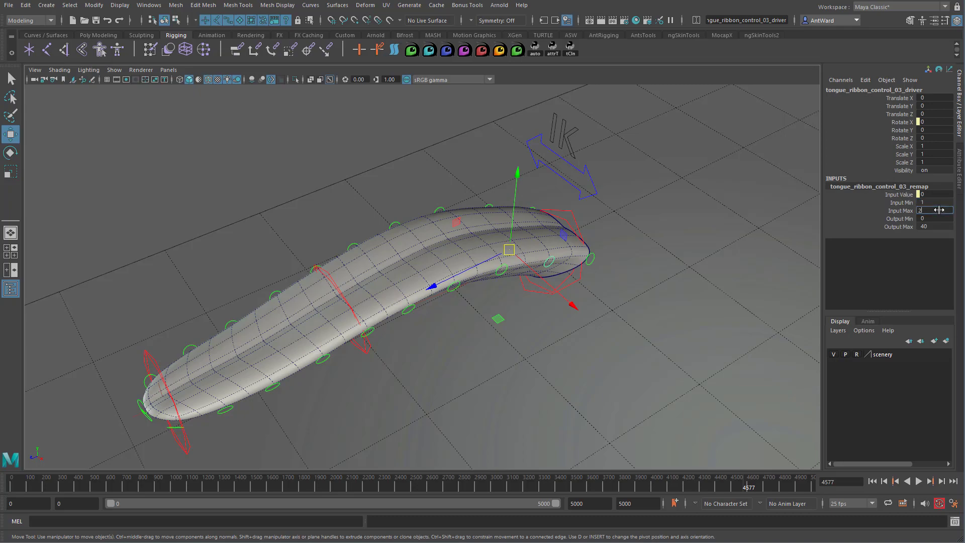
pyautogui.click(502, 274)
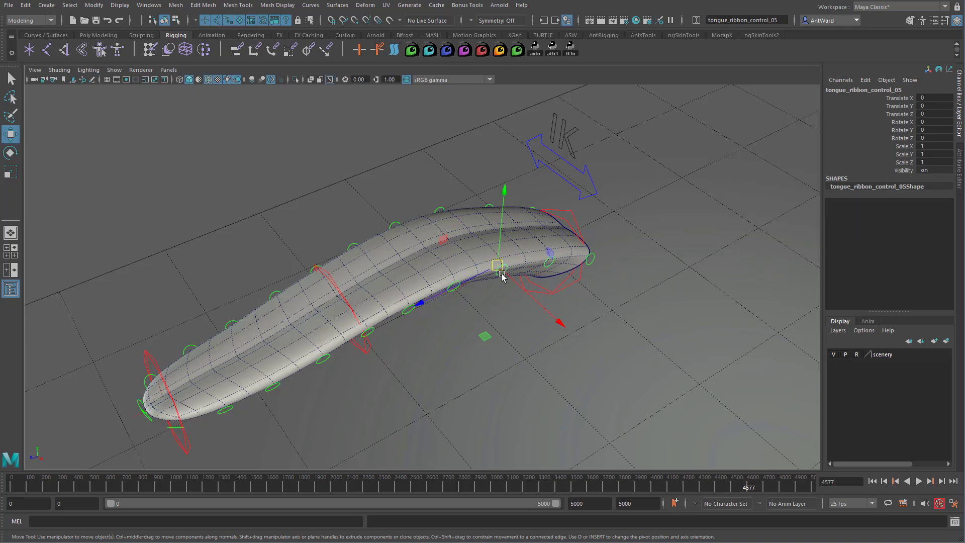
pyautogui.press('Up')
pyautogui.click(905, 187)
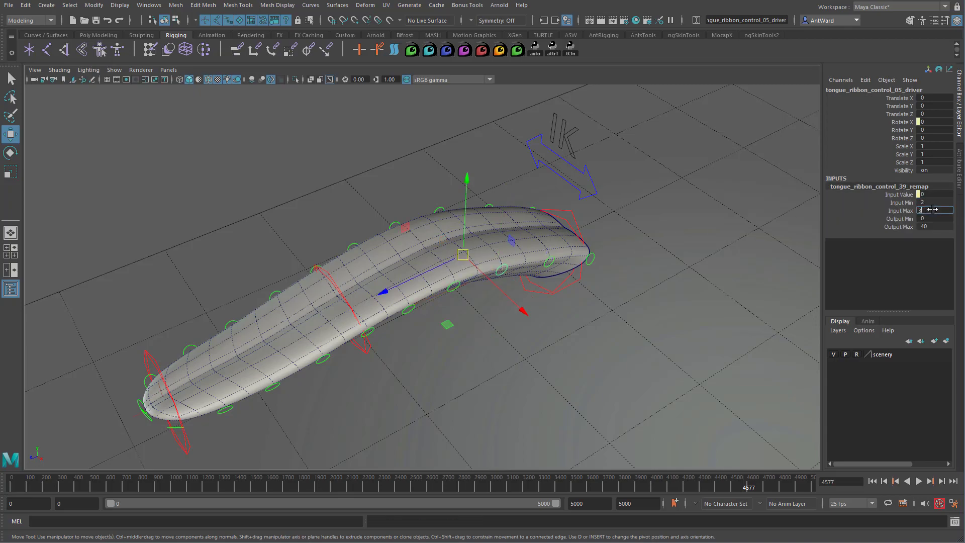
# Set Input Min to 3 on the remap node driving the fourth edge control from the tip, and to 4 on the fifth control's
pyautogui.click(448, 291)
pyautogui.press('Up')
pyautogui.click(901, 187)
pyautogui.click(932, 202)
pyautogui.write('3')
pyautogui.click(407, 308)
pyautogui.press('Up')
pyautogui.click(931, 202)
pyautogui.write('4')
# Set Input Min to 5 and Input Max to 6 on tongue_ribbon_control_33_remap, reached through tongue_ribbon_control_11_driver
pyautogui.click(360, 347)
pyautogui.press('Up')
pyautogui.click(932, 203)
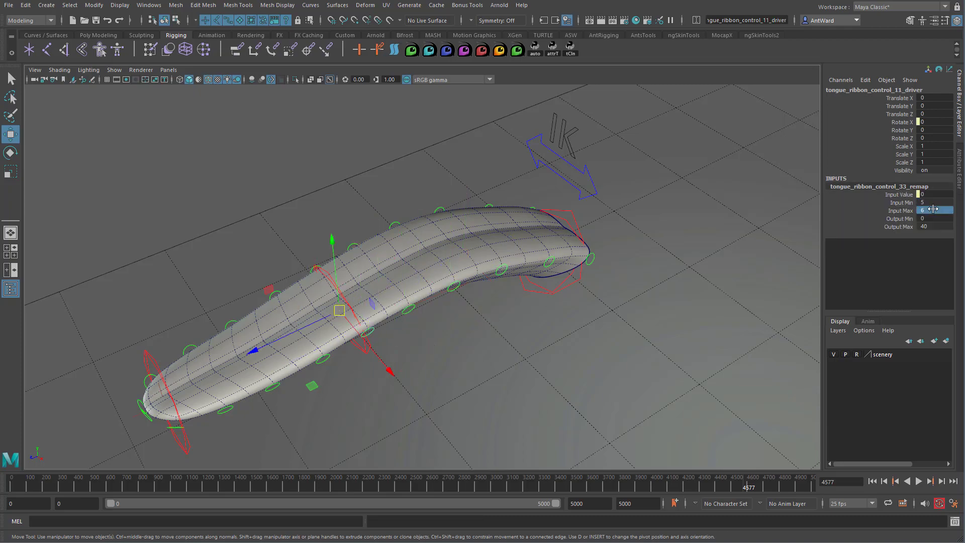
# Set Input Min to 6 on the remap node of the next edge control toward the tip, and the following one's input range to 7–8
pyautogui.click(323, 359)
pyautogui.press('Up')
pyautogui.write('6')
pyautogui.click(945, 210)
pyautogui.click(272, 387)
pyautogui.press('Up')
pyautogui.click(933, 203)
pyautogui.write('7')
pyautogui.click(935, 210)
pyautogui.write('8')
# Set the input range to 8–9 on the next edge control's remap node and Input Min to 9 on the tip control's
pyautogui.click(225, 411)
pyautogui.press('Up')
pyautogui.click(928, 202)
pyautogui.write('8')
pyautogui.click(927, 210)
pyautogui.write('9')
pyautogui.click(176, 427)
pyautogui.press('Up')
pyautogui.click(927, 202)
pyautogui.write('9')
# Scrub the Curl attribute of tongue_ctrl up to 10 to test the progressive curl along the tongue's edges
pyautogui.click(590, 172)
pyautogui.keyDown('alt'); pyautogui.moveTo(484, 252); pyautogui.dragTo(503, 241, button='middle'); pyautogui.keyUp('alt')
pyautogui.keyDown('alt'); pyautogui.moveTo(505, 241); pyautogui.dragTo(520, 241); pyautogui.keyUp('alt')
pyautogui.click(903, 186)
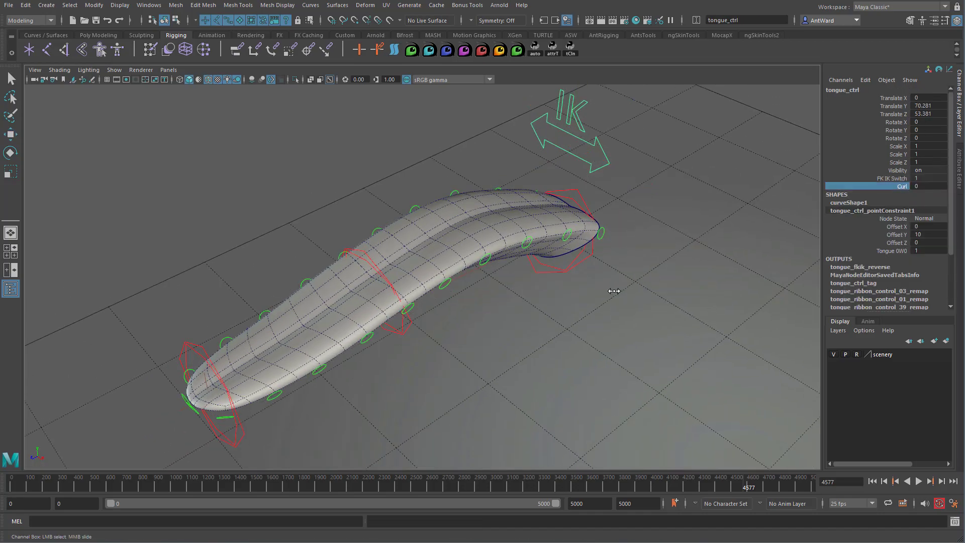
pyautogui.moveTo(615, 291); pyautogui.dragTo(528, 310, button='middle')
pyautogui.keyDown('alt'); pyautogui.moveTo(528, 310); pyautogui.dragTo(532, 304); pyautogui.keyUp('alt')
pyautogui.moveTo(519, 309); pyautogui.dragTo(859, 373, button='middle')
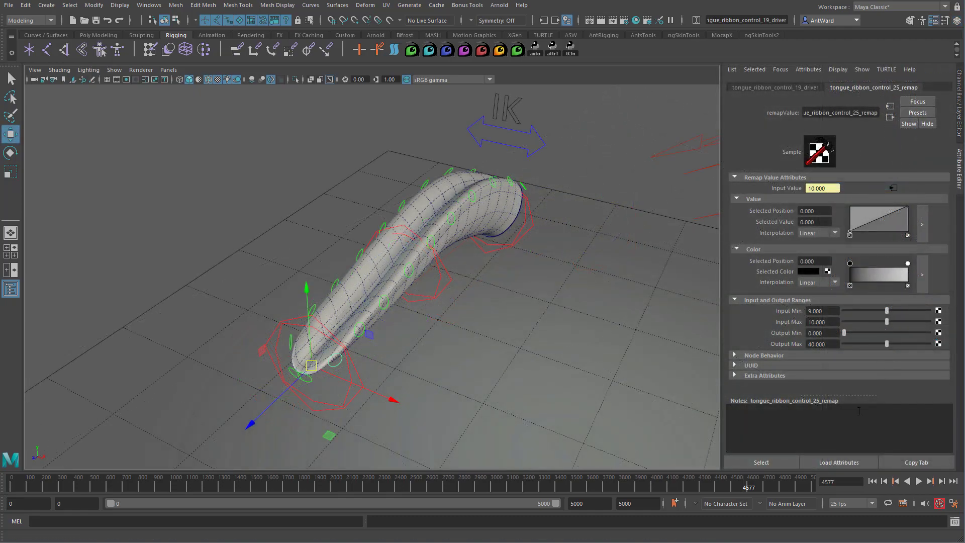
# Adjust Output Max on tongue_ribbon_control_25_remap, raising it to 80 and lowering it again to compare the curl strength
pyautogui.moveTo(889, 346); pyautogui.dragTo(931, 345)
pyautogui.keyDown('alt'); pyautogui.moveTo(435, 325); pyautogui.dragTo(457, 320); pyautogui.keyUp('alt')
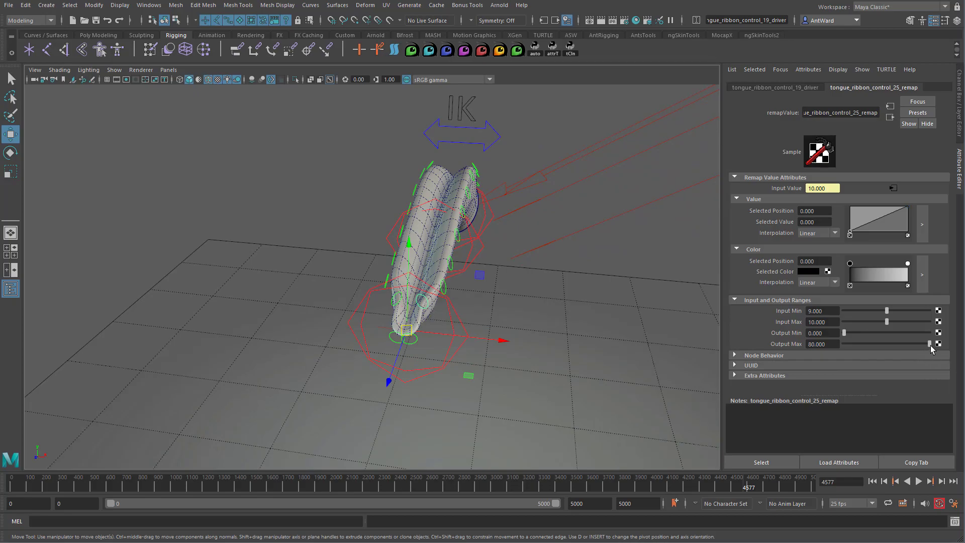
pyautogui.moveTo(930, 345); pyautogui.dragTo(867, 345)
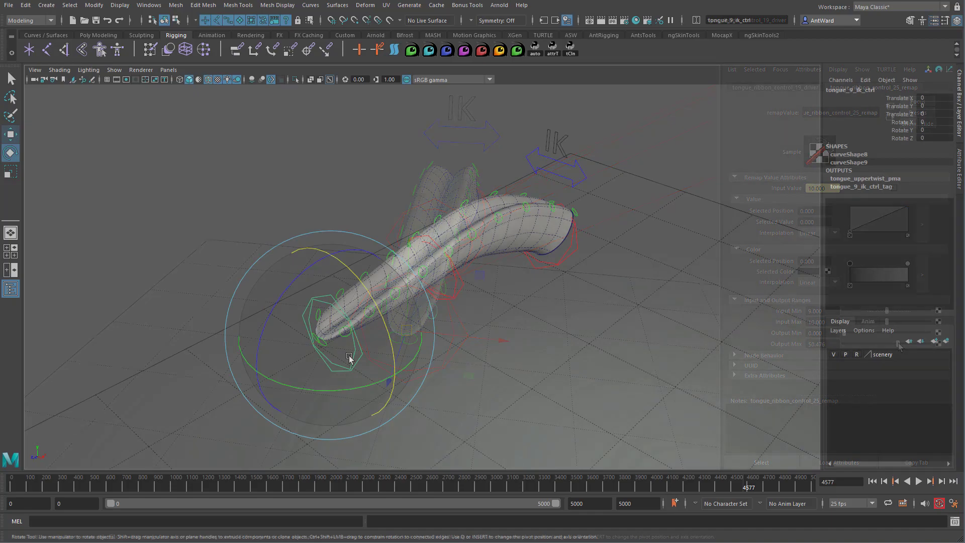
# Test the IK pose by rotating tongue_9_ik_ctrl and moving the middle tongue control, and undo the changes
pyautogui.moveTo(351, 351); pyautogui.dragTo(422, 358)
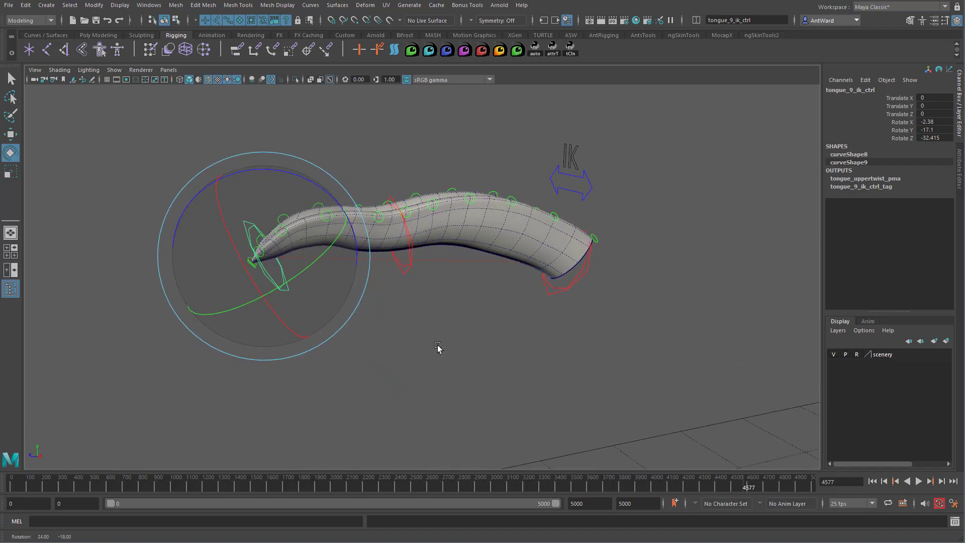
pyautogui.keyDown('alt'); pyautogui.moveTo(439, 349); pyautogui.dragTo(422, 288); pyautogui.keyUp('alt')
pyautogui.click(420, 288)
pyautogui.press('w')
pyautogui.moveTo(406, 254); pyautogui.dragTo(495, 314)
pyautogui.hotkey('ctrl', 'z')
pyautogui.hotkey('ctrl', 'z')
pyautogui.hotkey('ctrl', 'z')
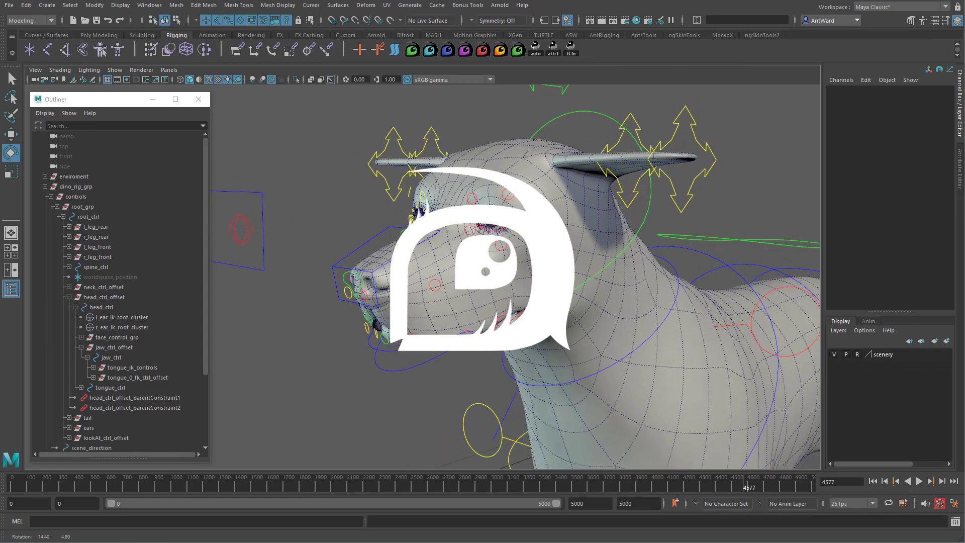
# On the dog rig, select tongue_ctrl and scrub its FK IK Switch attribute
pyautogui.keyDown('alt'); pyautogui.moveTo(559, 274); pyautogui.dragTo(559, 270); pyautogui.keyUp('alt')
pyautogui.click(589, 305)
pyautogui.click(895, 99)
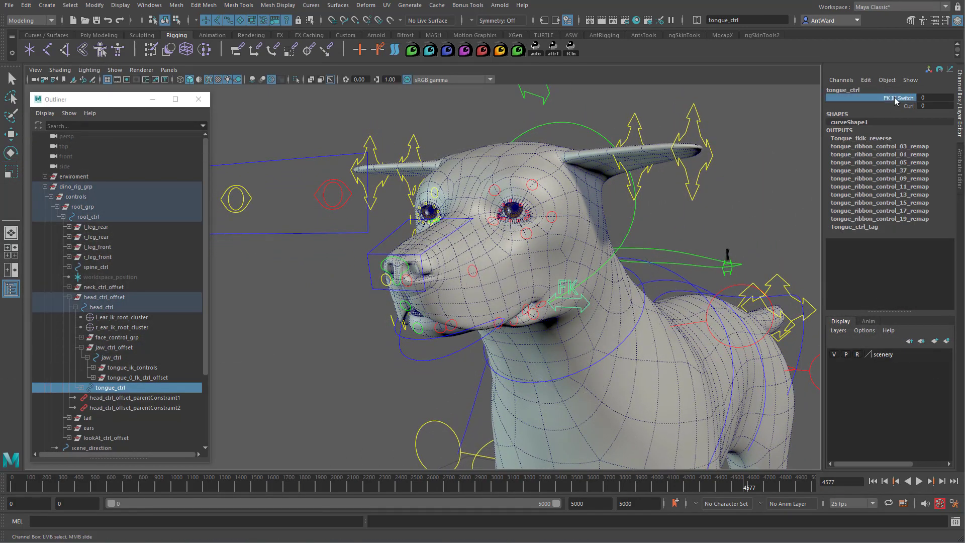
pyautogui.moveTo(639, 184); pyautogui.dragTo(540, 183, button='middle')
# Try rotating head_ctrl to see how the face and tongue controls follow, and undo the rotation
pyautogui.moveTo(621, 200); pyautogui.dragTo(647, 219)
pyautogui.press('e')
pyautogui.moveTo(534, 258); pyautogui.dragTo(548, 277)
pyautogui.hotkey('ctrl', 'z')
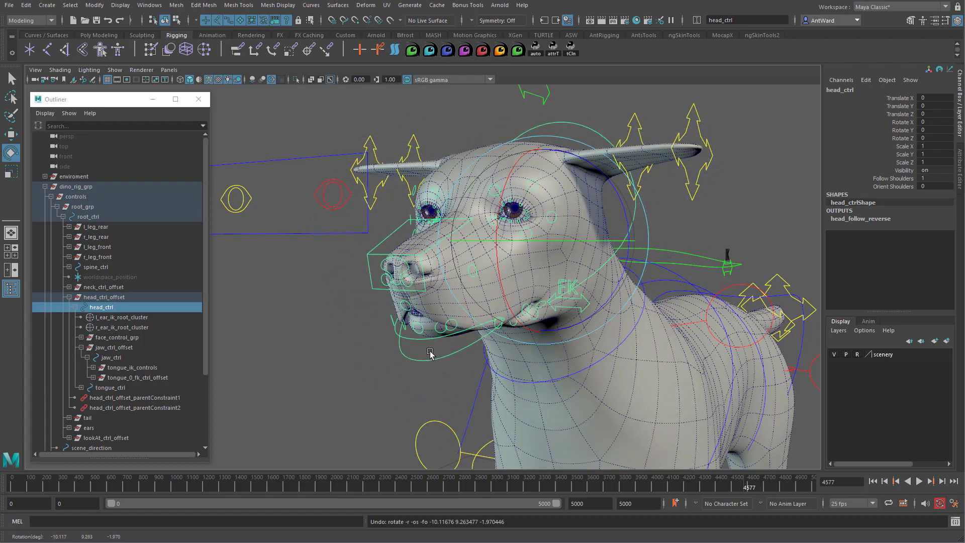
# Rotate jaw_ctrl down to open the dog's mouth and expose the tongue controls, and clear the selection
pyautogui.moveTo(122, 367); pyautogui.dragTo(124, 378)
pyautogui.click(112, 358)
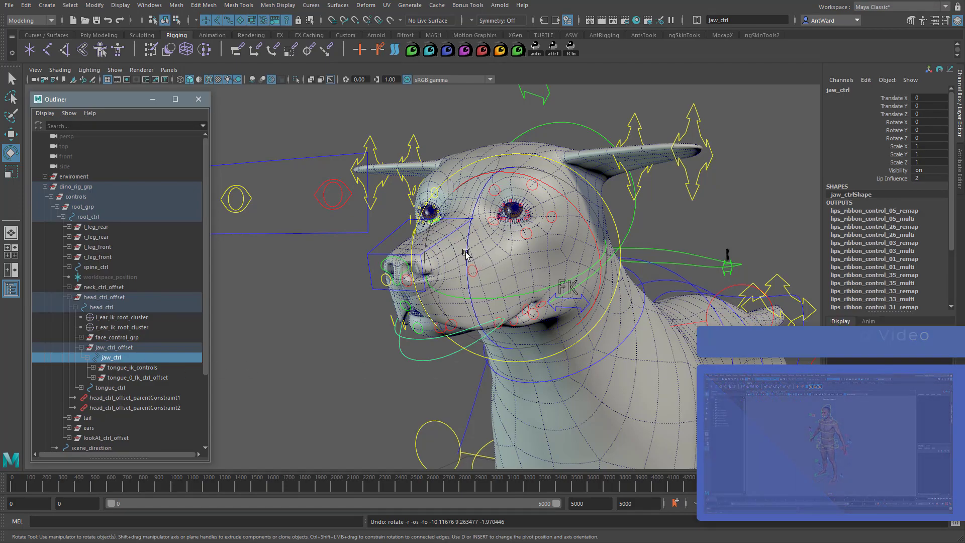
pyautogui.moveTo(562, 335); pyautogui.dragTo(552, 299)
pyautogui.click(644, 230)
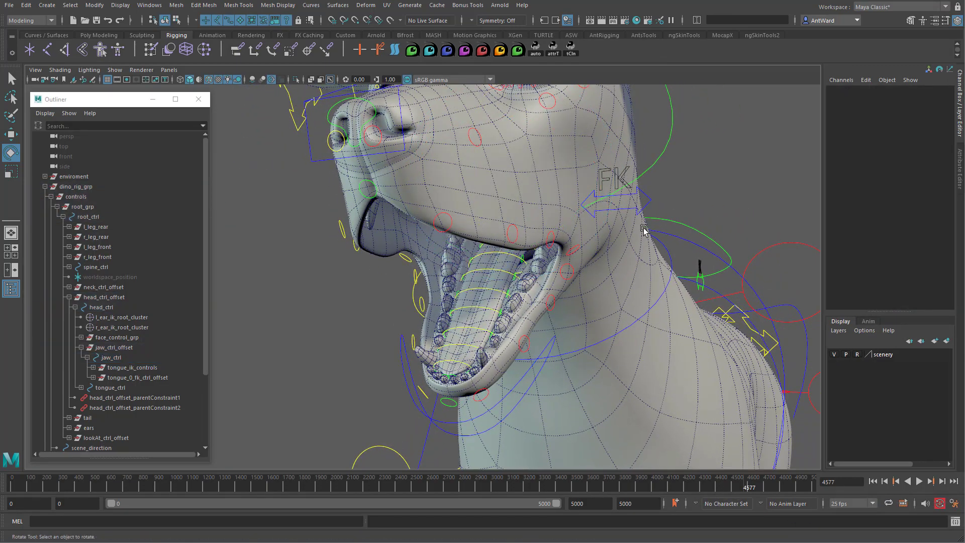
# Select the tongue FK controls through tongue_9_fk_ctrl and rotate them together to lift the tongue out of the mouth
pyautogui.click(488, 255)
pyautogui.press('t')
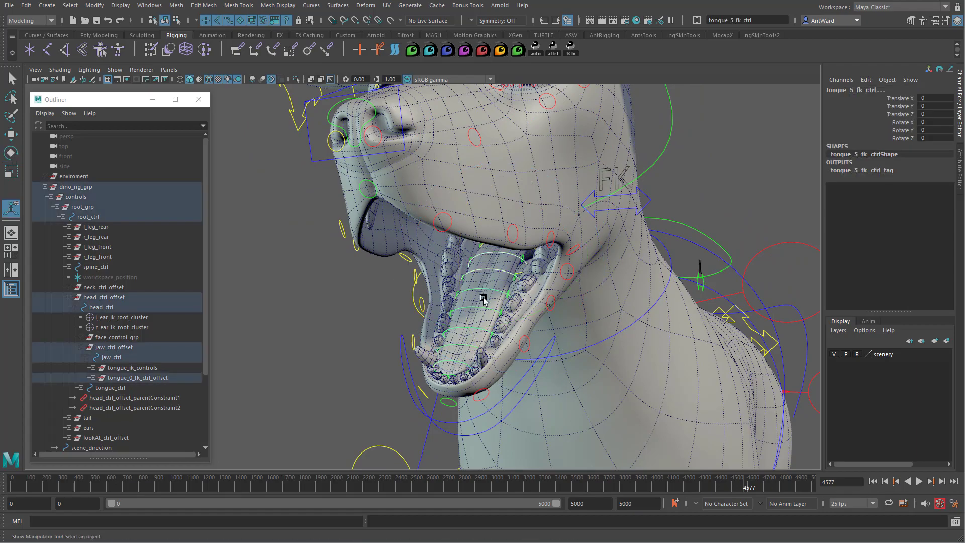
pyautogui.press('e')
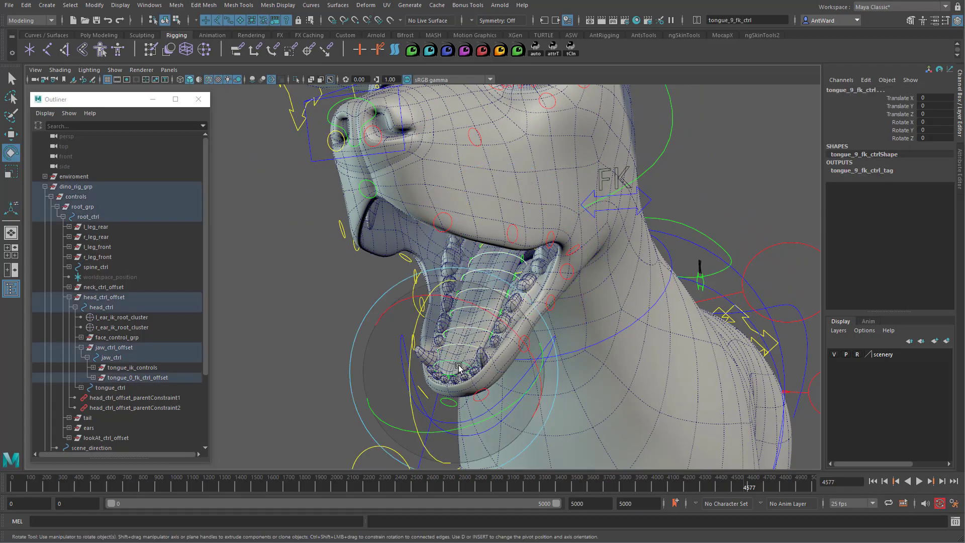
pyautogui.moveTo(455, 361); pyautogui.dragTo(352, 325)
pyautogui.click(281, 229)
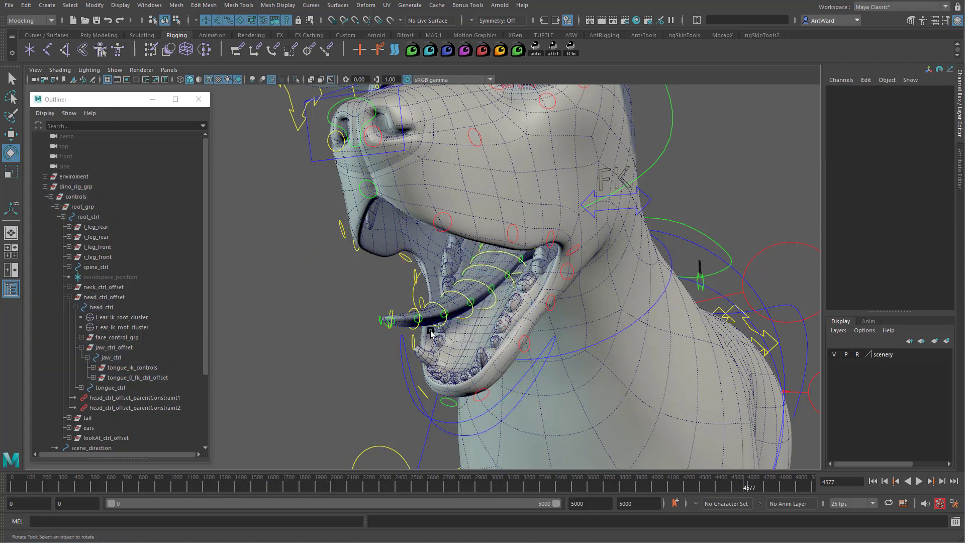
# Move individual edge controls, including tongue_ribbon_control_17 and tongue_ribbon_control_11, to deform the raised tongue
pyautogui.click(424, 322)
pyautogui.press('w')
pyautogui.keyDown('alt'); pyautogui.moveTo(424, 322); pyautogui.dragTo(700, 325, button='right'); pyautogui.keyUp('alt')
pyautogui.moveTo(482, 317); pyautogui.dragTo(474, 279)
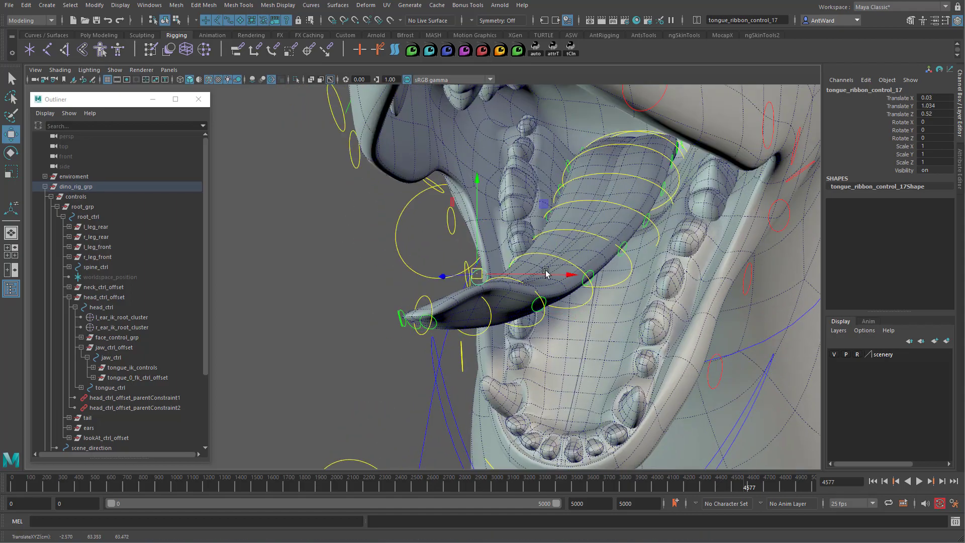
pyautogui.click(629, 243)
pyautogui.keyDown('alt'); pyautogui.moveTo(636, 267); pyautogui.dragTo(551, 198); pyautogui.keyUp('alt')
pyautogui.click(582, 239)
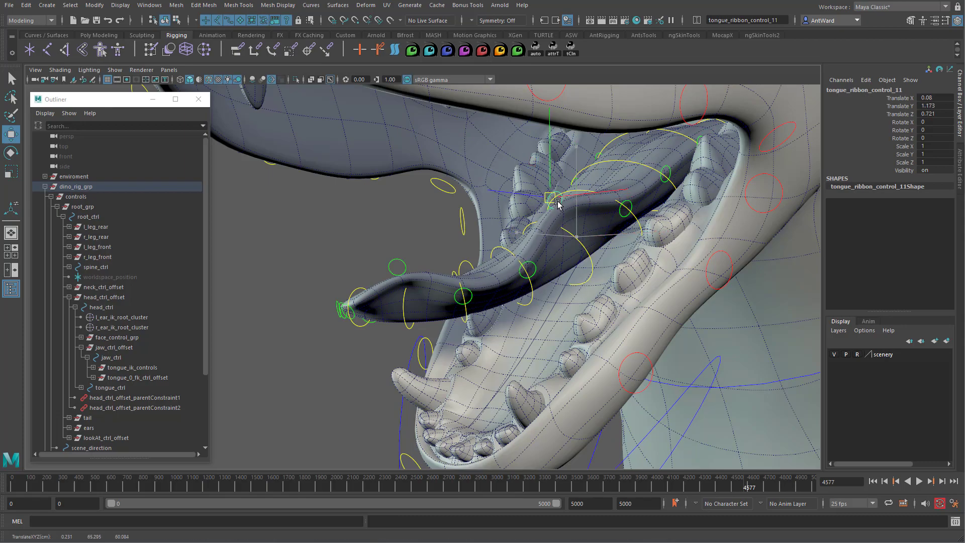
pyautogui.click(536, 269)
pyautogui.moveTo(527, 270); pyautogui.dragTo(537, 304)
pyautogui.keyDown('alt'); pyautogui.moveTo(562, 339); pyautogui.dragTo(644, 338); pyautogui.keyUp('alt')
# Undo the ribbon control moves and the FK rotation that lifted the tongue
pyautogui.hotkey('ctrl', 'z')
pyautogui.hotkey('ctrl', 'z')
pyautogui.hotkey('ctrl', 'z')
pyautogui.hotkey('ctrl', 'z')
pyautogui.hotkey('ctrl', 'z')
pyautogui.hotkey('ctrl', 'z')
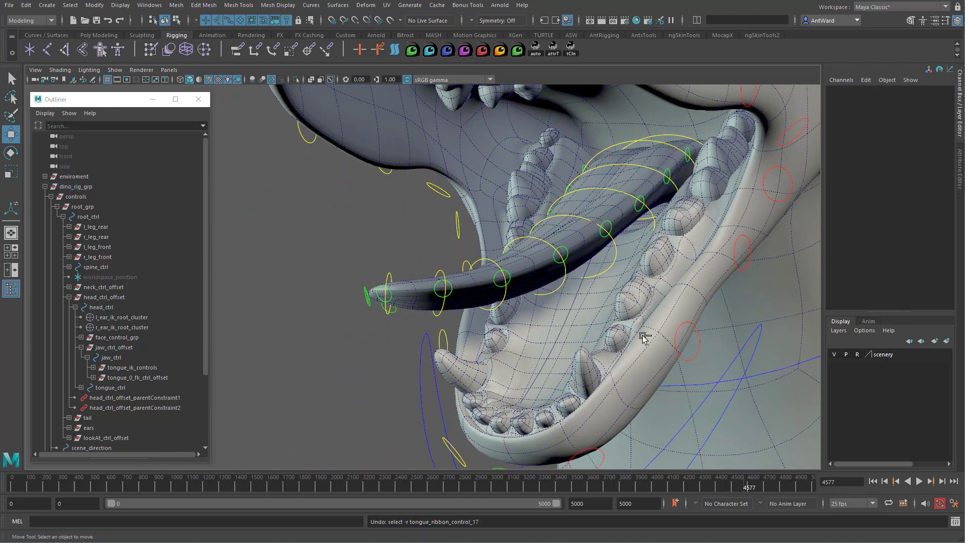
pyautogui.hotkey('ctrl', 'z')
pyautogui.keyDown('alt'); pyautogui.moveTo(650, 339); pyautogui.dragTo(750, 141); pyautogui.keyUp('alt')
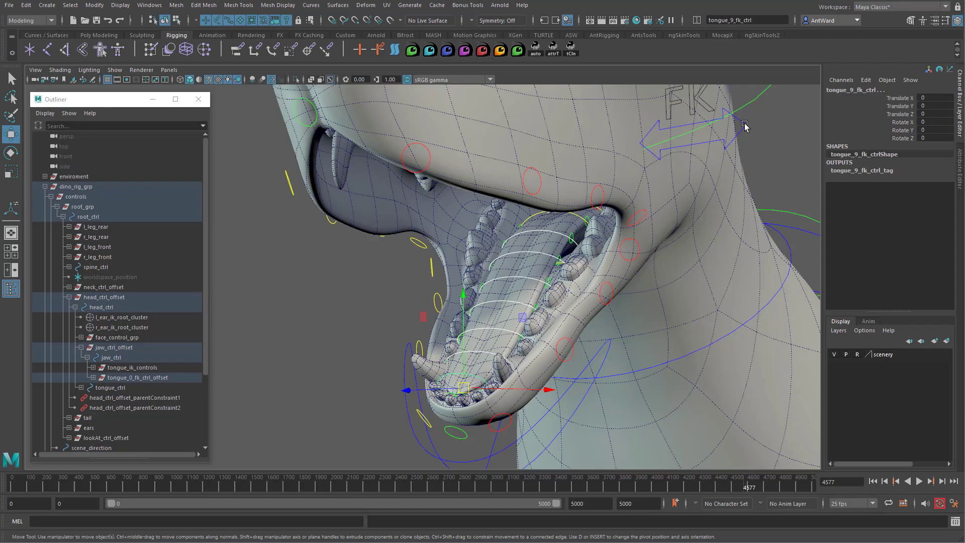
# Switch the dog's tongue to IK by setting FK IK Switch to 1 on tongue_ctrl
pyautogui.click(744, 126)
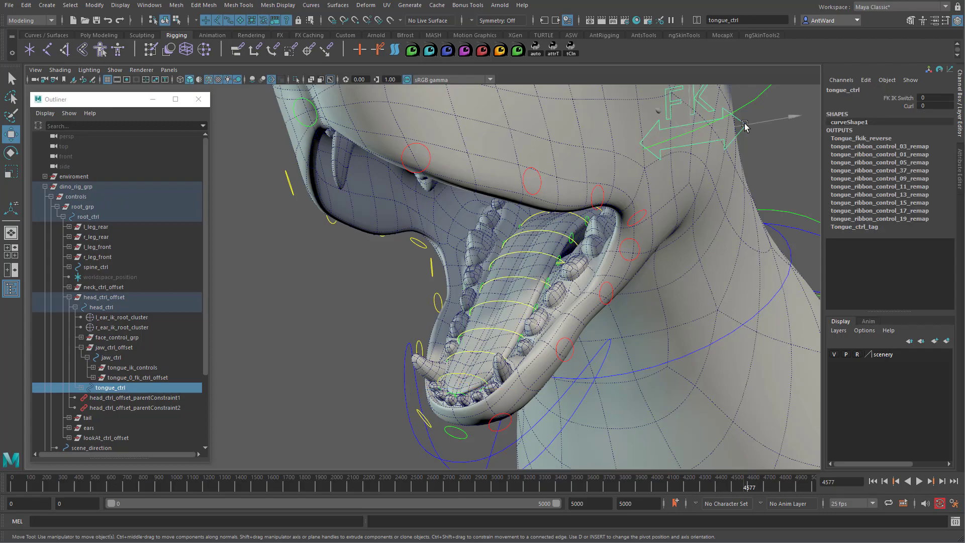
pyautogui.click(903, 99)
pyautogui.moveTo(598, 255); pyautogui.dragTo(606, 256, button='middle')
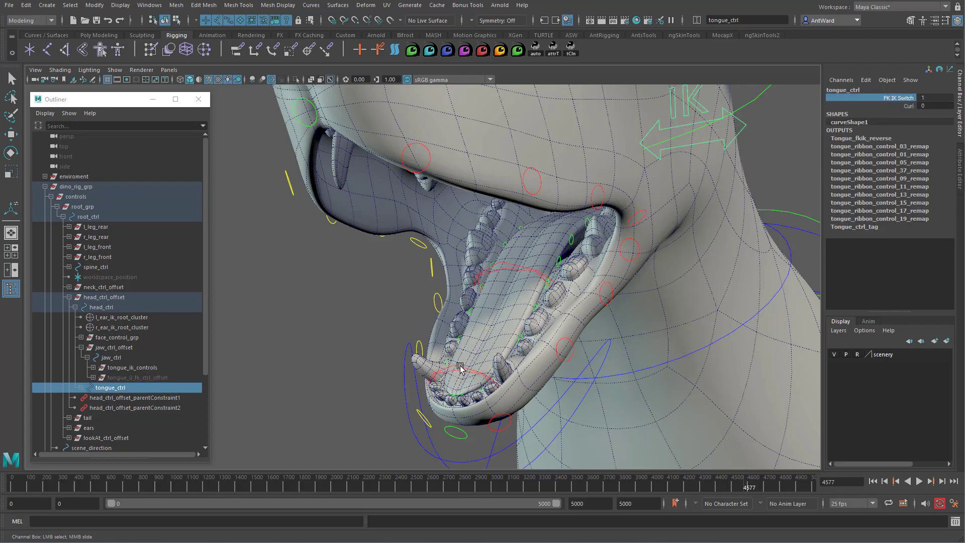
# Pose the dog's tongue in IK by raising its tip control and adjusting the middle control
pyautogui.click(462, 390)
pyautogui.press('w')
pyautogui.moveTo(465, 390); pyautogui.dragTo(458, 342)
pyautogui.keyDown('alt'); pyautogui.moveTo(459, 341); pyautogui.dragTo(413, 381); pyautogui.keyUp('alt')
pyautogui.keyDown('alt'); pyautogui.moveTo(414, 382); pyautogui.dragTo(491, 306, button='middle'); pyautogui.keyUp('alt')
pyautogui.moveTo(491, 302); pyautogui.dragTo(413, 234)
pyautogui.click(623, 212)
pyautogui.moveTo(704, 243); pyautogui.dragTo(649, 269)
# Try moving single ribbon controls along the tongue's edge in the IK pose, and undo the moves
pyautogui.click(468, 279)
pyautogui.keyDown('alt'); pyautogui.moveTo(473, 281); pyautogui.dragTo(547, 305, button='right'); pyautogui.keyUp('alt')
pyautogui.moveTo(485, 276); pyautogui.dragTo(483, 204)
pyautogui.keyDown('alt'); pyautogui.moveTo(640, 304); pyautogui.dragTo(549, 186); pyautogui.keyUp('alt')
pyautogui.click(617, 234)
pyautogui.keyDown('alt'); pyautogui.moveTo(565, 271); pyautogui.dragTo(616, 261); pyautogui.keyUp('alt')
pyautogui.hotkey('ctrl', 'z')
pyautogui.hotkey('ctrl', 'z')
# Increase Curl on tongue_ctrl to curl the dog's tongue edges, and ready the tip control for rotation
pyautogui.click(739, 135)
pyautogui.click(908, 106)
pyautogui.moveTo(651, 251); pyautogui.dragTo(714, 254, button='middle')
pyautogui.keyDown('alt'); pyautogui.moveTo(612, 254); pyautogui.dragTo(633, 267); pyautogui.keyUp('alt')
pyautogui.keyDown('alt'); pyautogui.moveTo(633, 267); pyautogui.dragTo(543, 222, button='right'); pyautogui.keyUp('alt')
pyautogui.keyDown('alt'); pyautogui.moveTo(543, 222); pyautogui.dragTo(488, 248); pyautogui.keyUp('alt')
pyautogui.click(465, 412)
pyautogui.press('e')
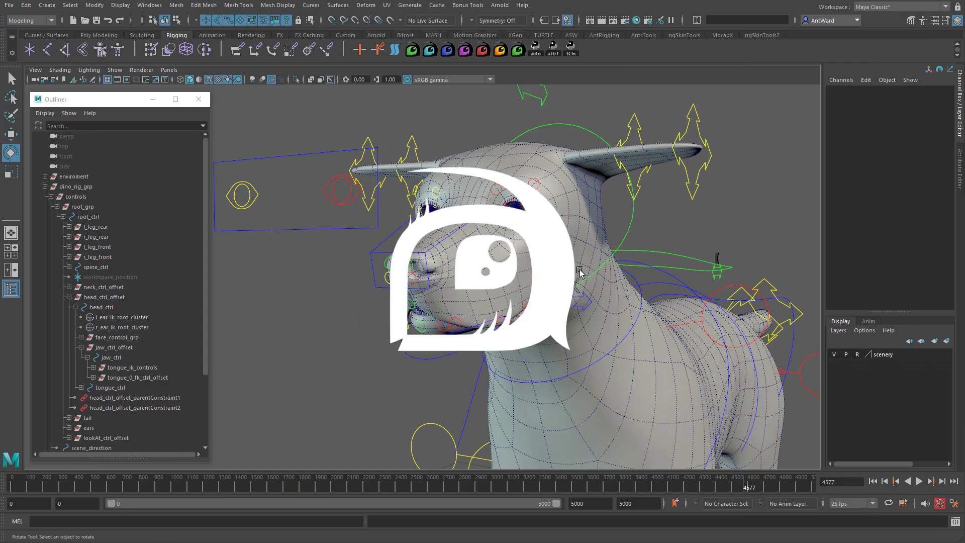
# Select tongue_ctrl beside the dog's jaw and highlight its FK IK Switch attribute
pyautogui.keyDown('alt'); pyautogui.moveTo(579, 272); pyautogui.dragTo(559, 271); pyautogui.keyUp('alt')
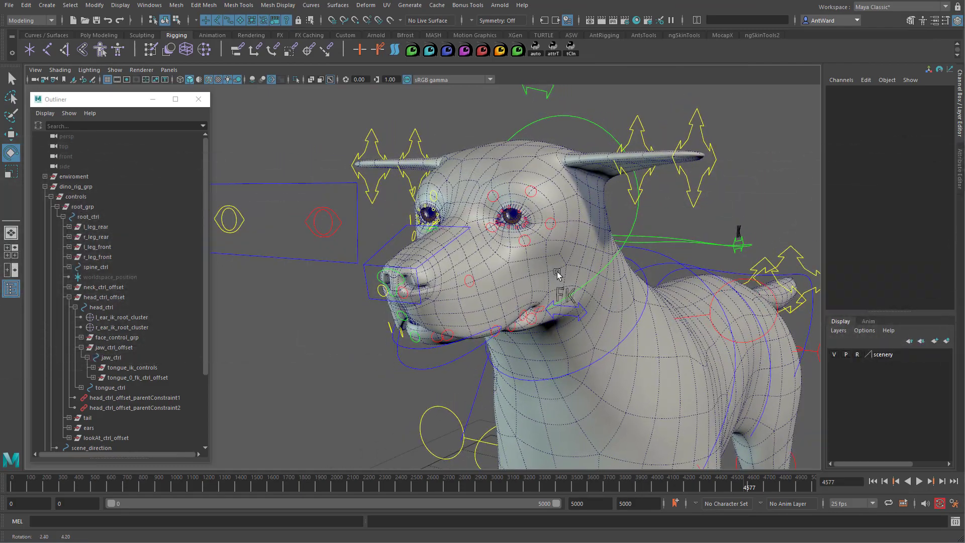
pyautogui.click(590, 308)
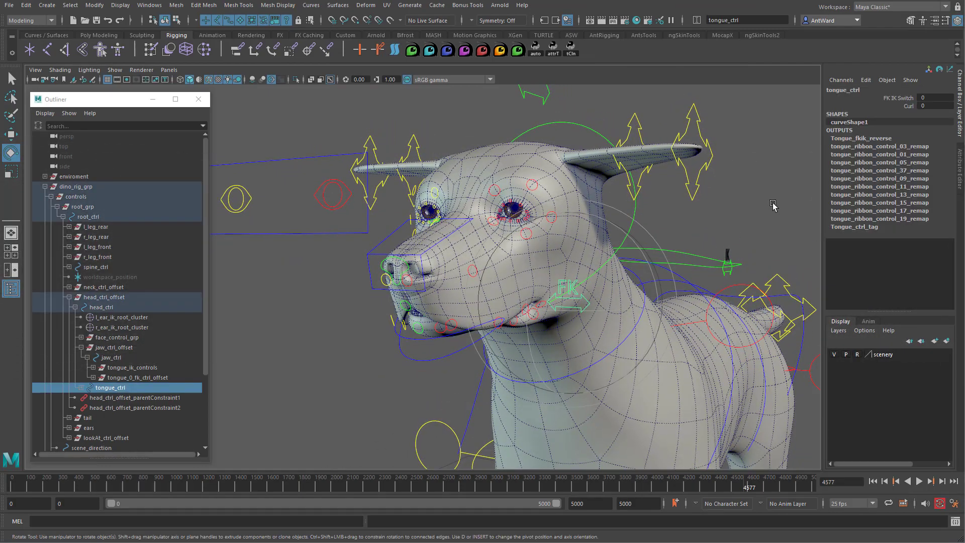
pyautogui.click(895, 98)
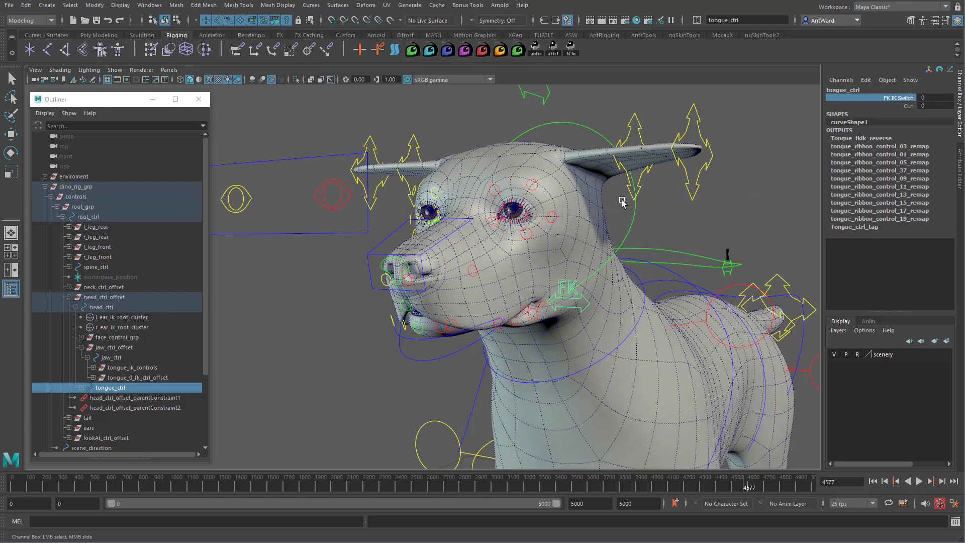
# Try rotating head_ctrl to test the head hierarchy, and undo the rotation
pyautogui.click(646, 220)
pyautogui.press('e')
pyautogui.moveTo(528, 277); pyautogui.dragTo(512, 290)
pyautogui.hotkey('ctrl', 'z')
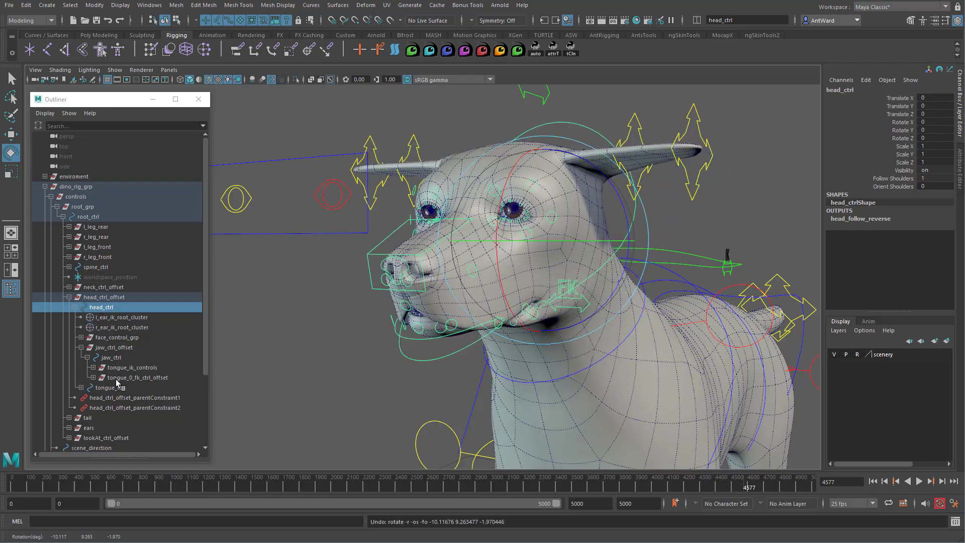
# Open the dog's mouth by rotating jaw_ctrl to about -38.9 on Rotate Z, and clear the selection
pyautogui.click(126, 358)
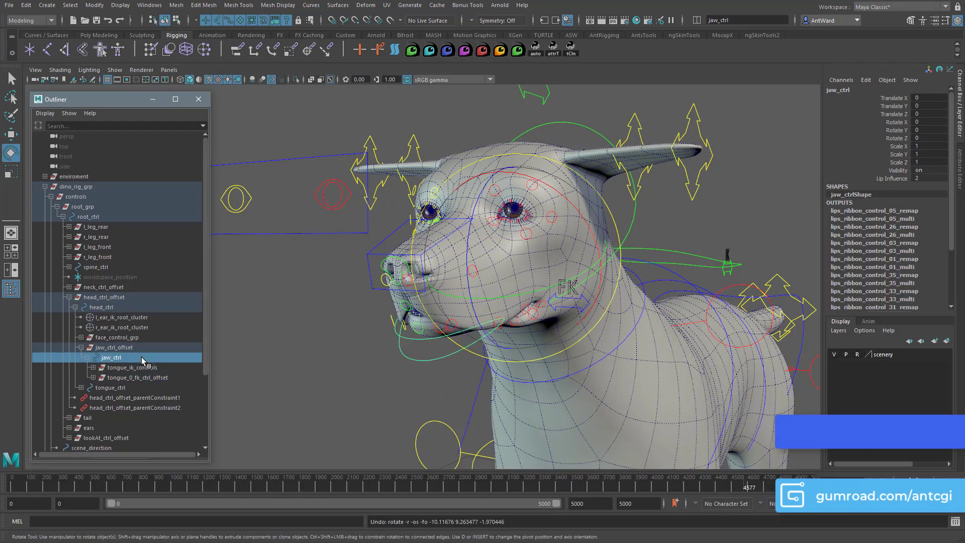
pyautogui.moveTo(470, 255); pyautogui.dragTo(490, 329)
pyautogui.keyDown('alt'); pyautogui.moveTo(491, 330); pyautogui.dragTo(510, 277, button='middle'); pyautogui.keyUp('alt')
pyautogui.keyDown('alt'); pyautogui.moveTo(511, 276); pyautogui.dragTo(640, 279, button='right'); pyautogui.keyUp('alt')
pyautogui.keyDown('alt'); pyautogui.moveTo(640, 279); pyautogui.dragTo(538, 295, button='middle'); pyautogui.keyUp('alt')
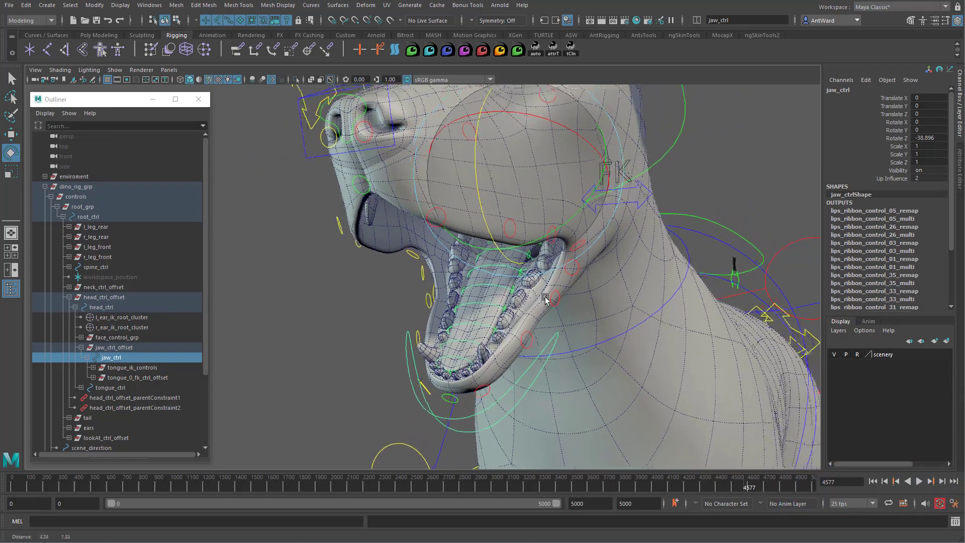
pyautogui.keyDown('alt'); pyautogui.moveTo(539, 295); pyautogui.dragTo(546, 301); pyautogui.keyUp('alt')
pyautogui.click(704, 182)
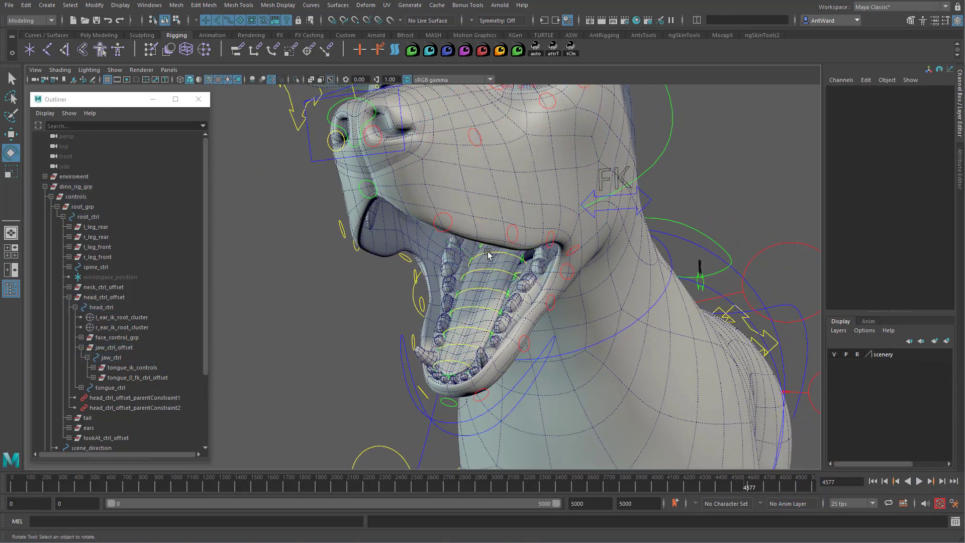
# Select the tongue FK controls up to tongue_9_fk_ctrl and rotate them together to raise the tongue out of the mouth
pyautogui.click(488, 253)
pyautogui.press('t')
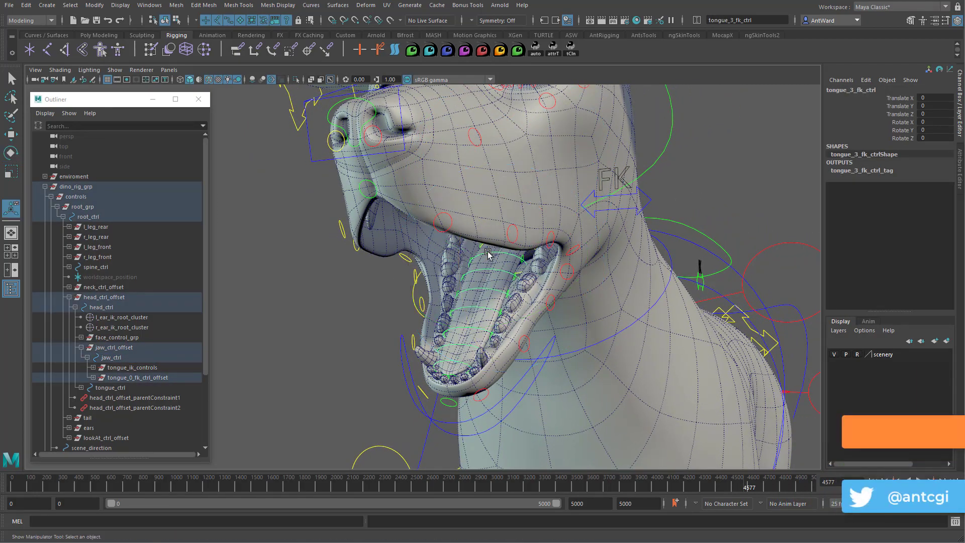
pyautogui.keyDown('shift'); pyautogui.click(487, 271); pyautogui.keyUp('shift')
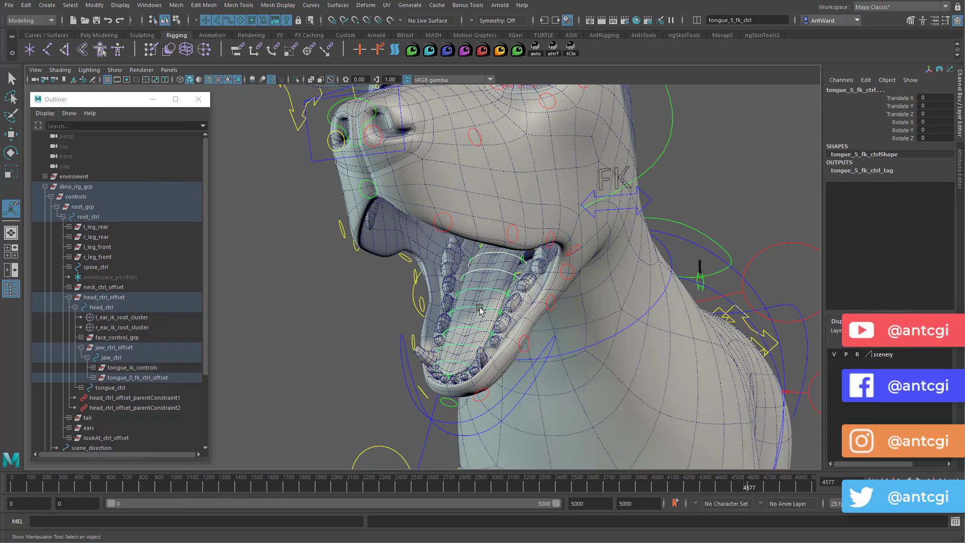
pyautogui.click(455, 361)
pyautogui.press('e')
pyautogui.moveTo(453, 360)
pyautogui.mouseDown()
pyautogui.moveTo(444, 357)
pyautogui.moveTo(453, 370)
pyautogui.mouseUp()
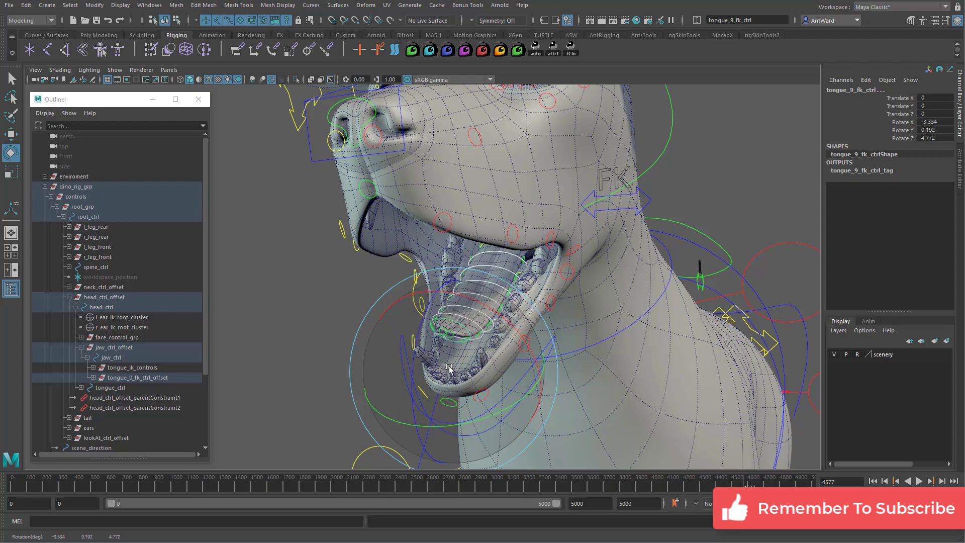
pyautogui.moveTo(431, 361); pyautogui.dragTo(353, 327)
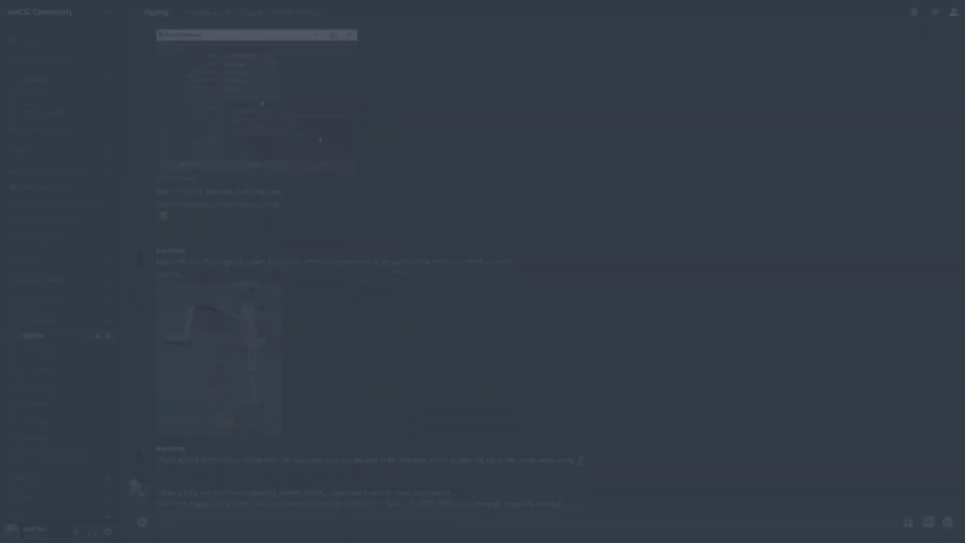
pyautogui.scroll(-8, 540, 271)
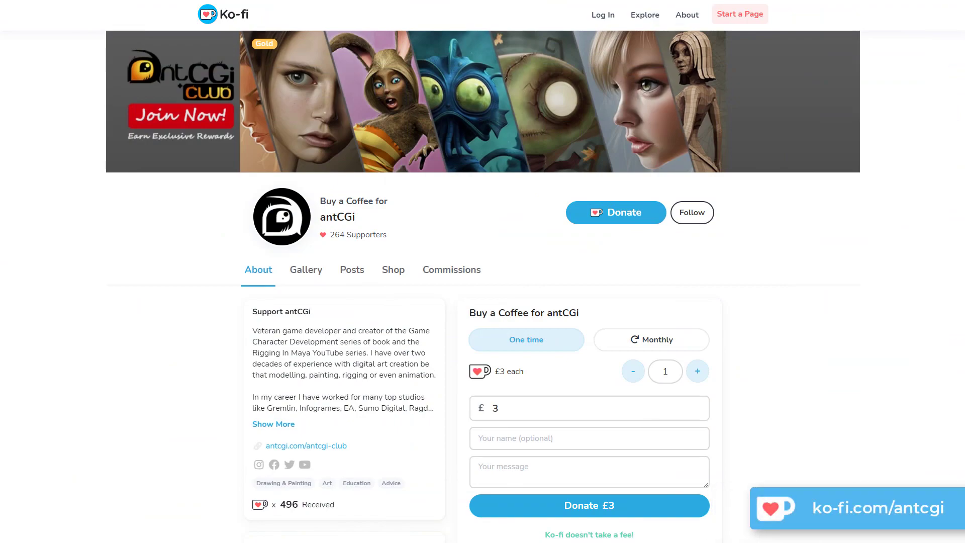
pyautogui.scroll(-3, 482, 287)
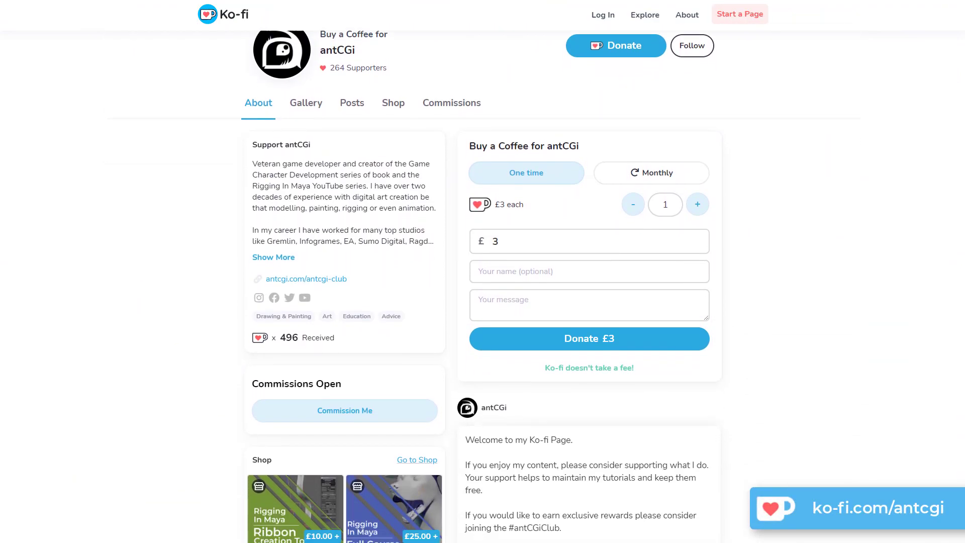
pyautogui.scroll(-4, 483, 287)
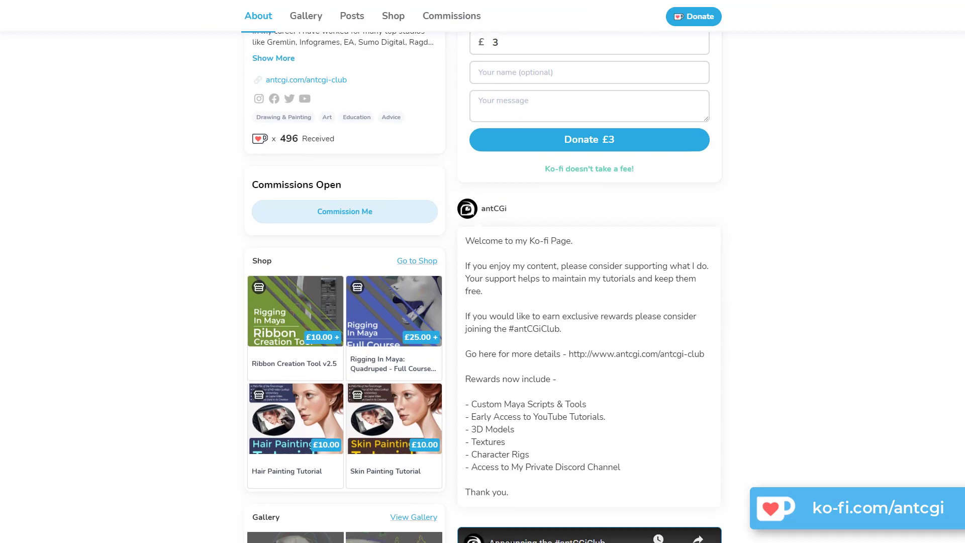
pyautogui.scroll(-4, 483, 286)
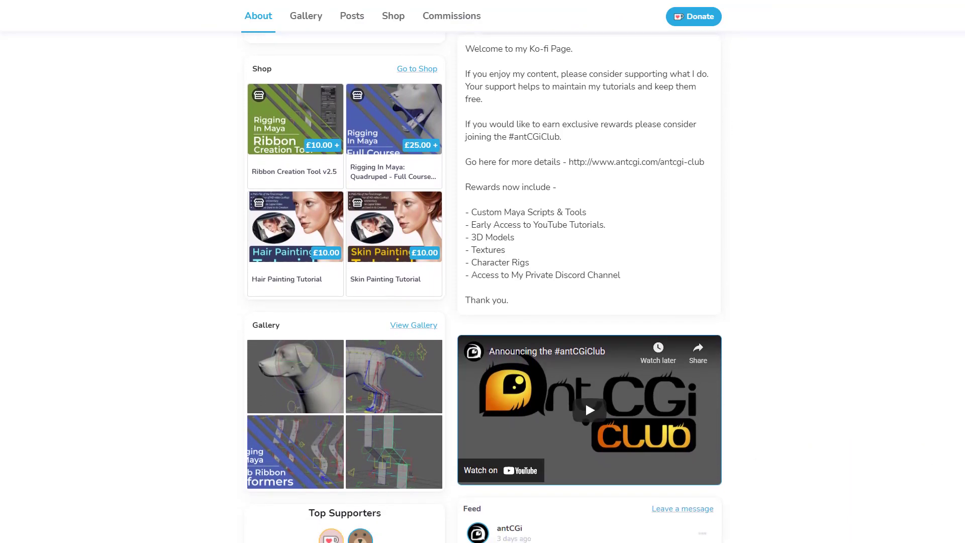
pyautogui.scroll(-1, 585, 400)
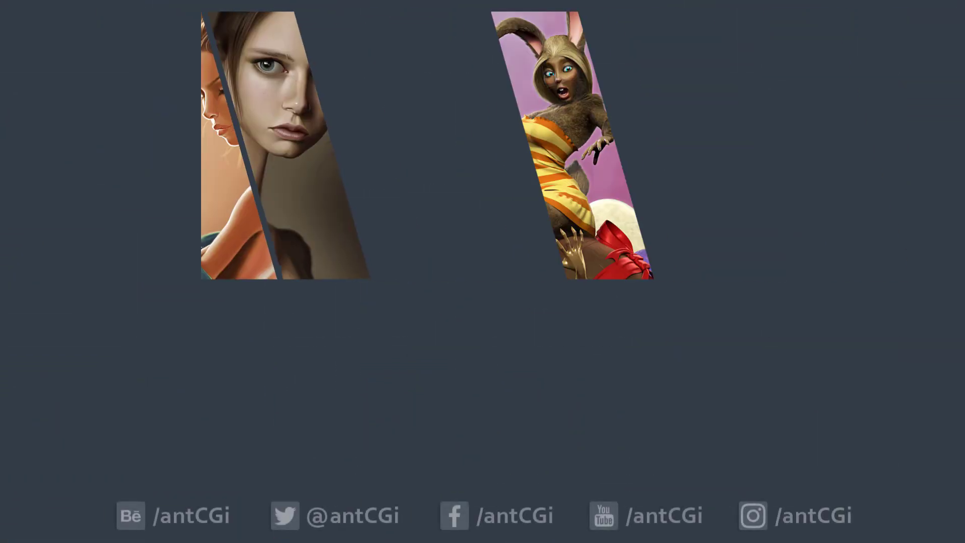